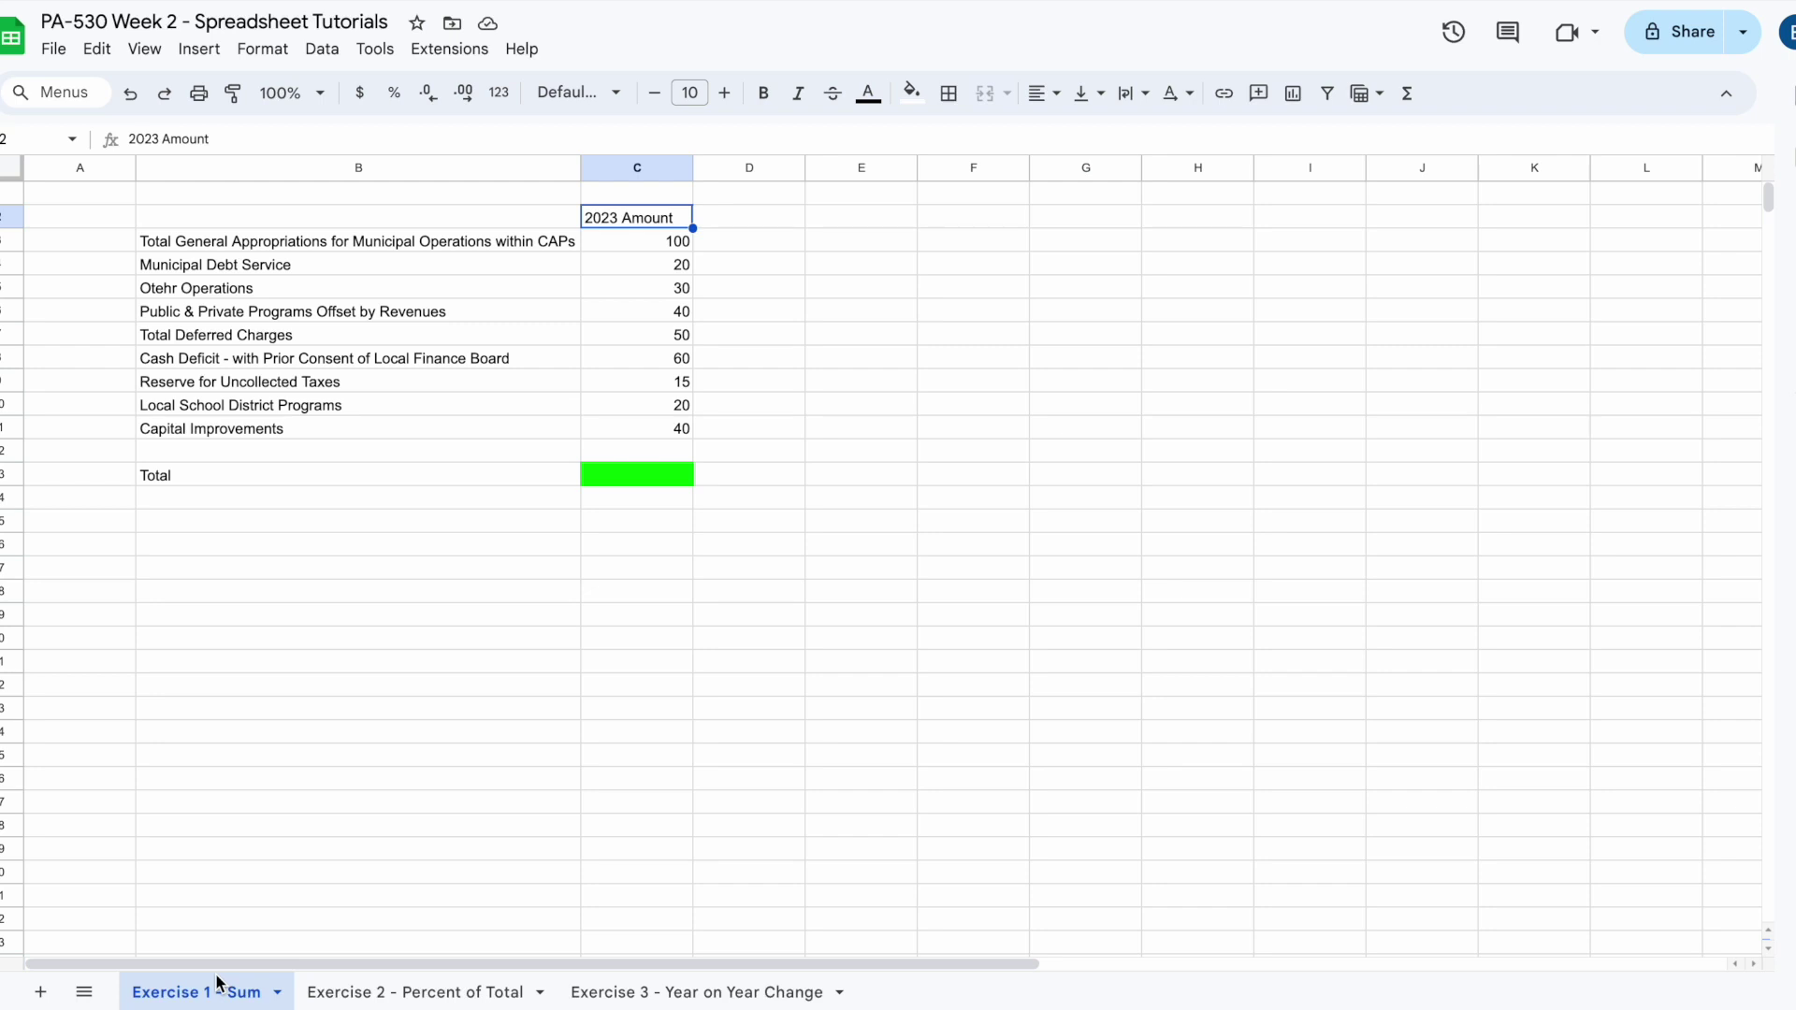
click(636, 477)
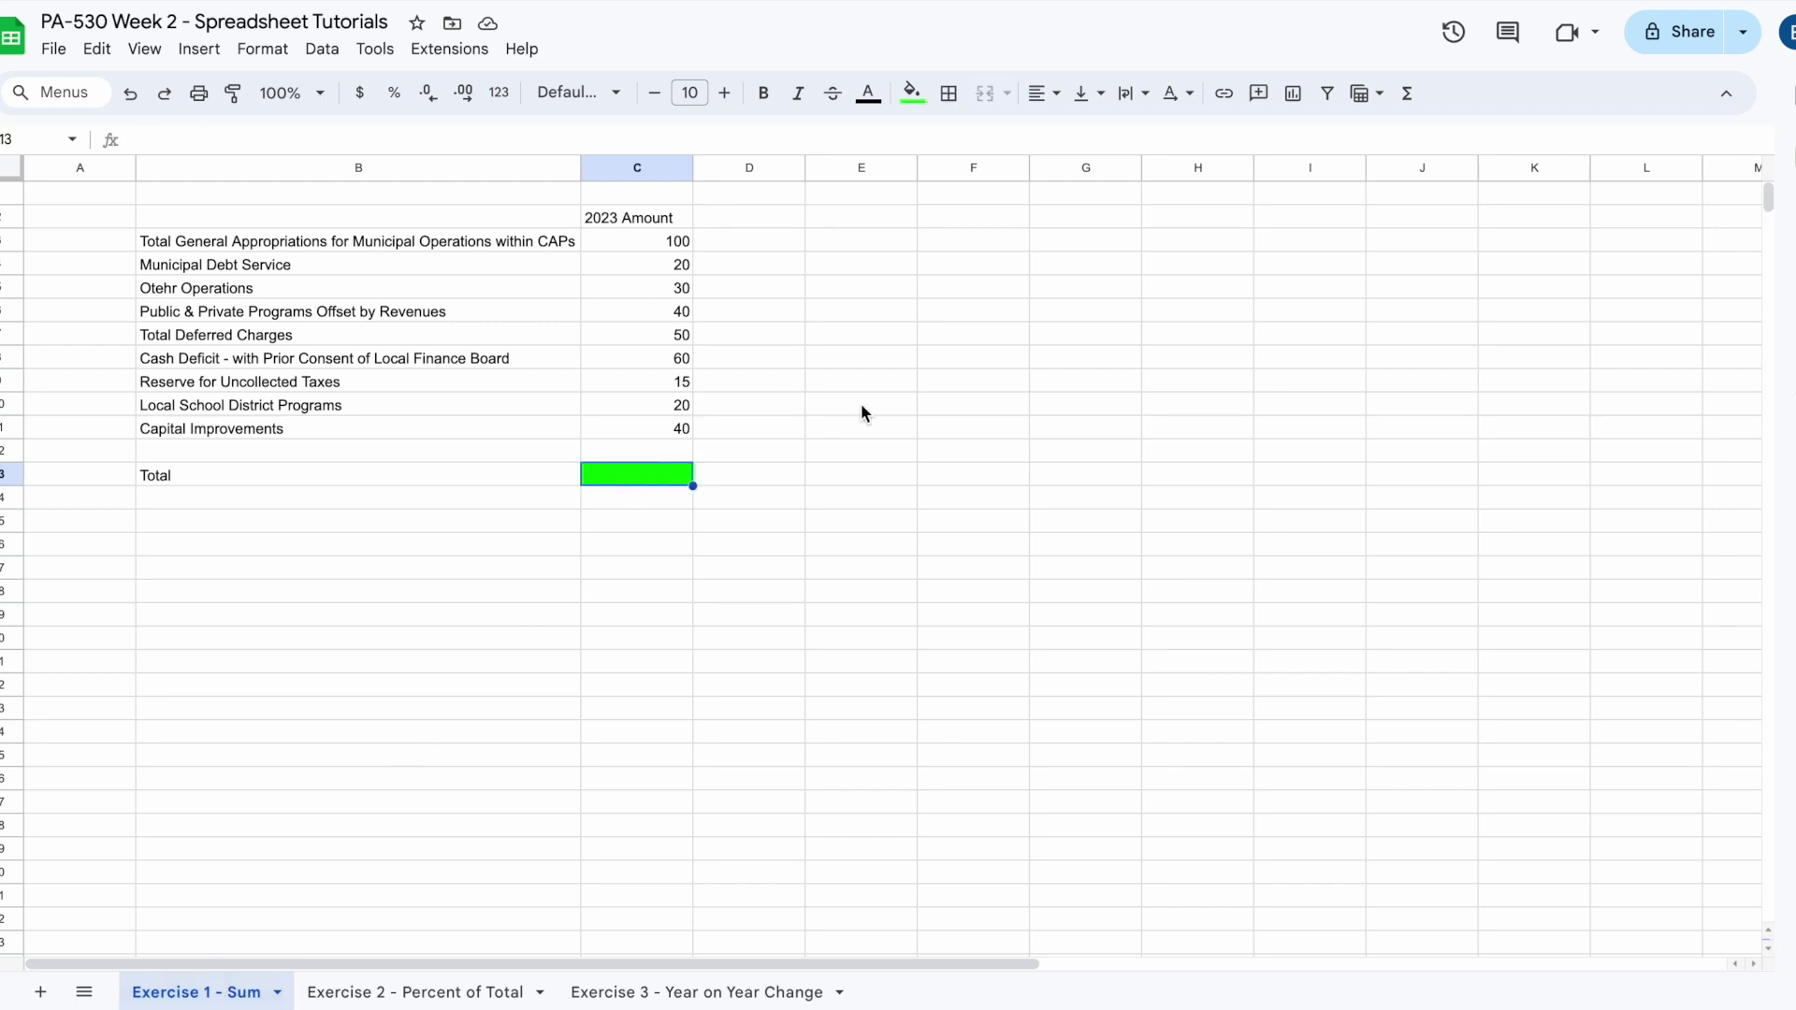
drag(662, 242, 641, 431)
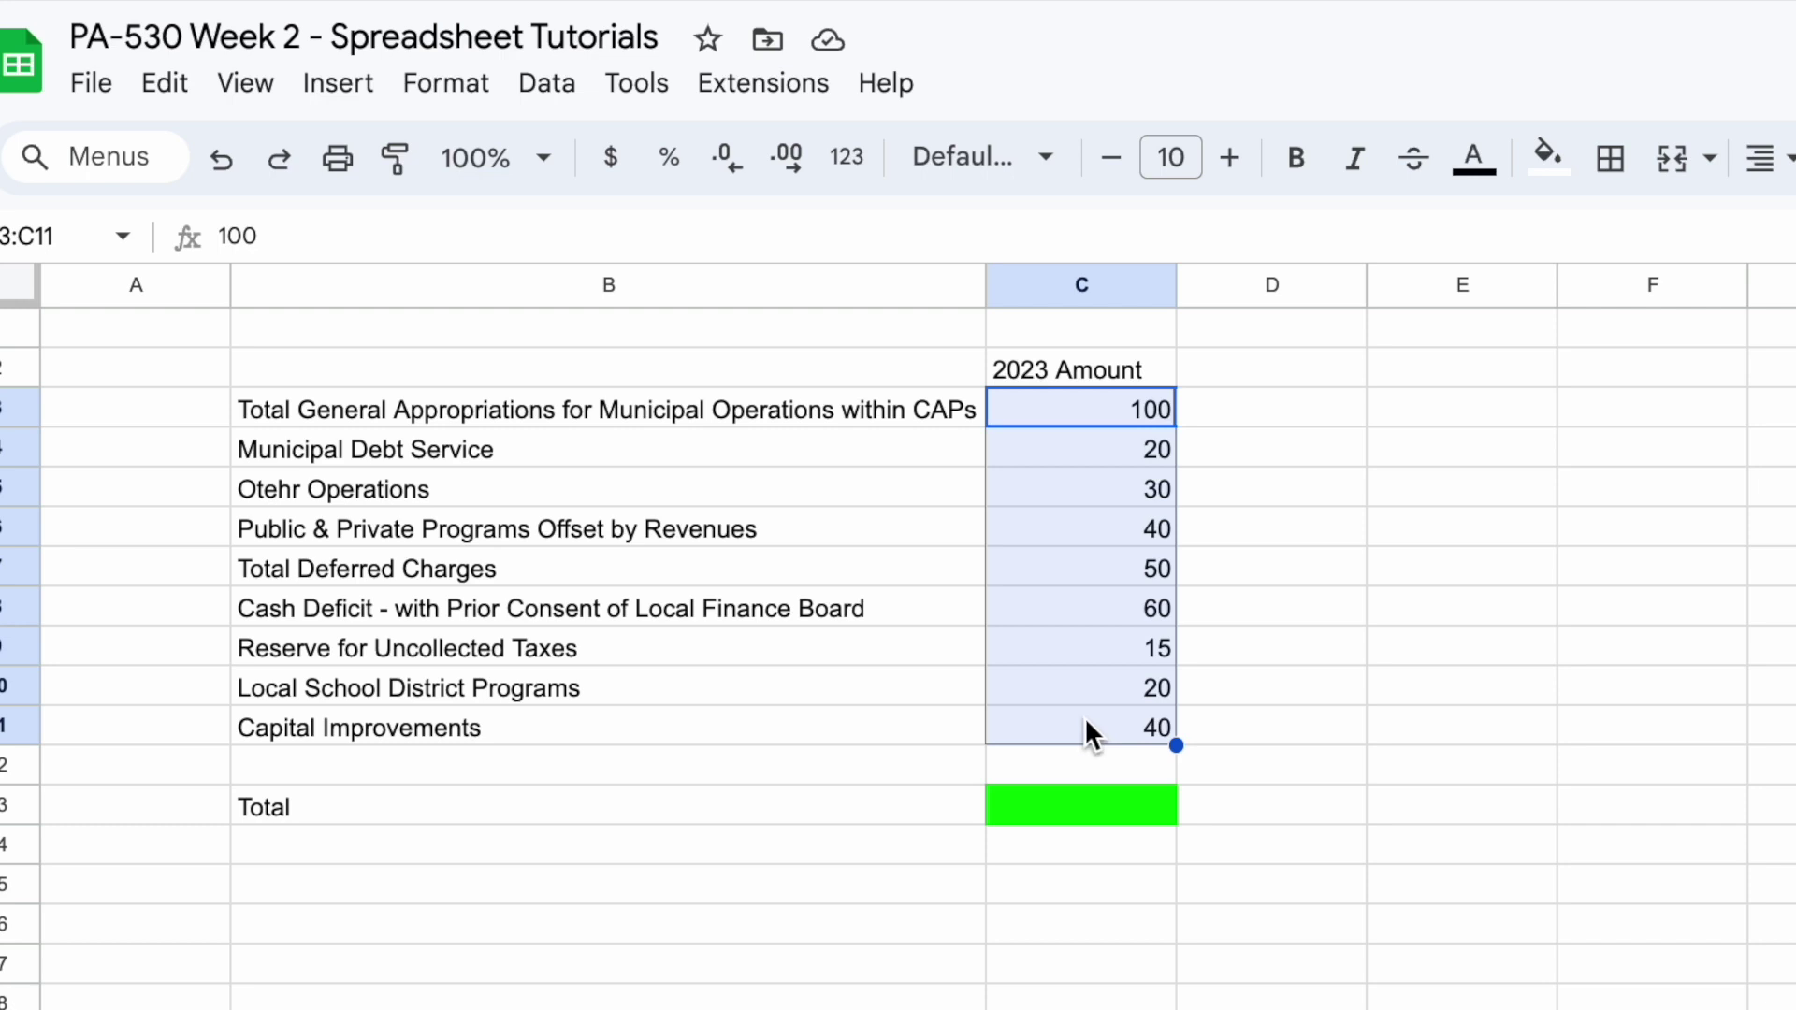
click(1137, 423)
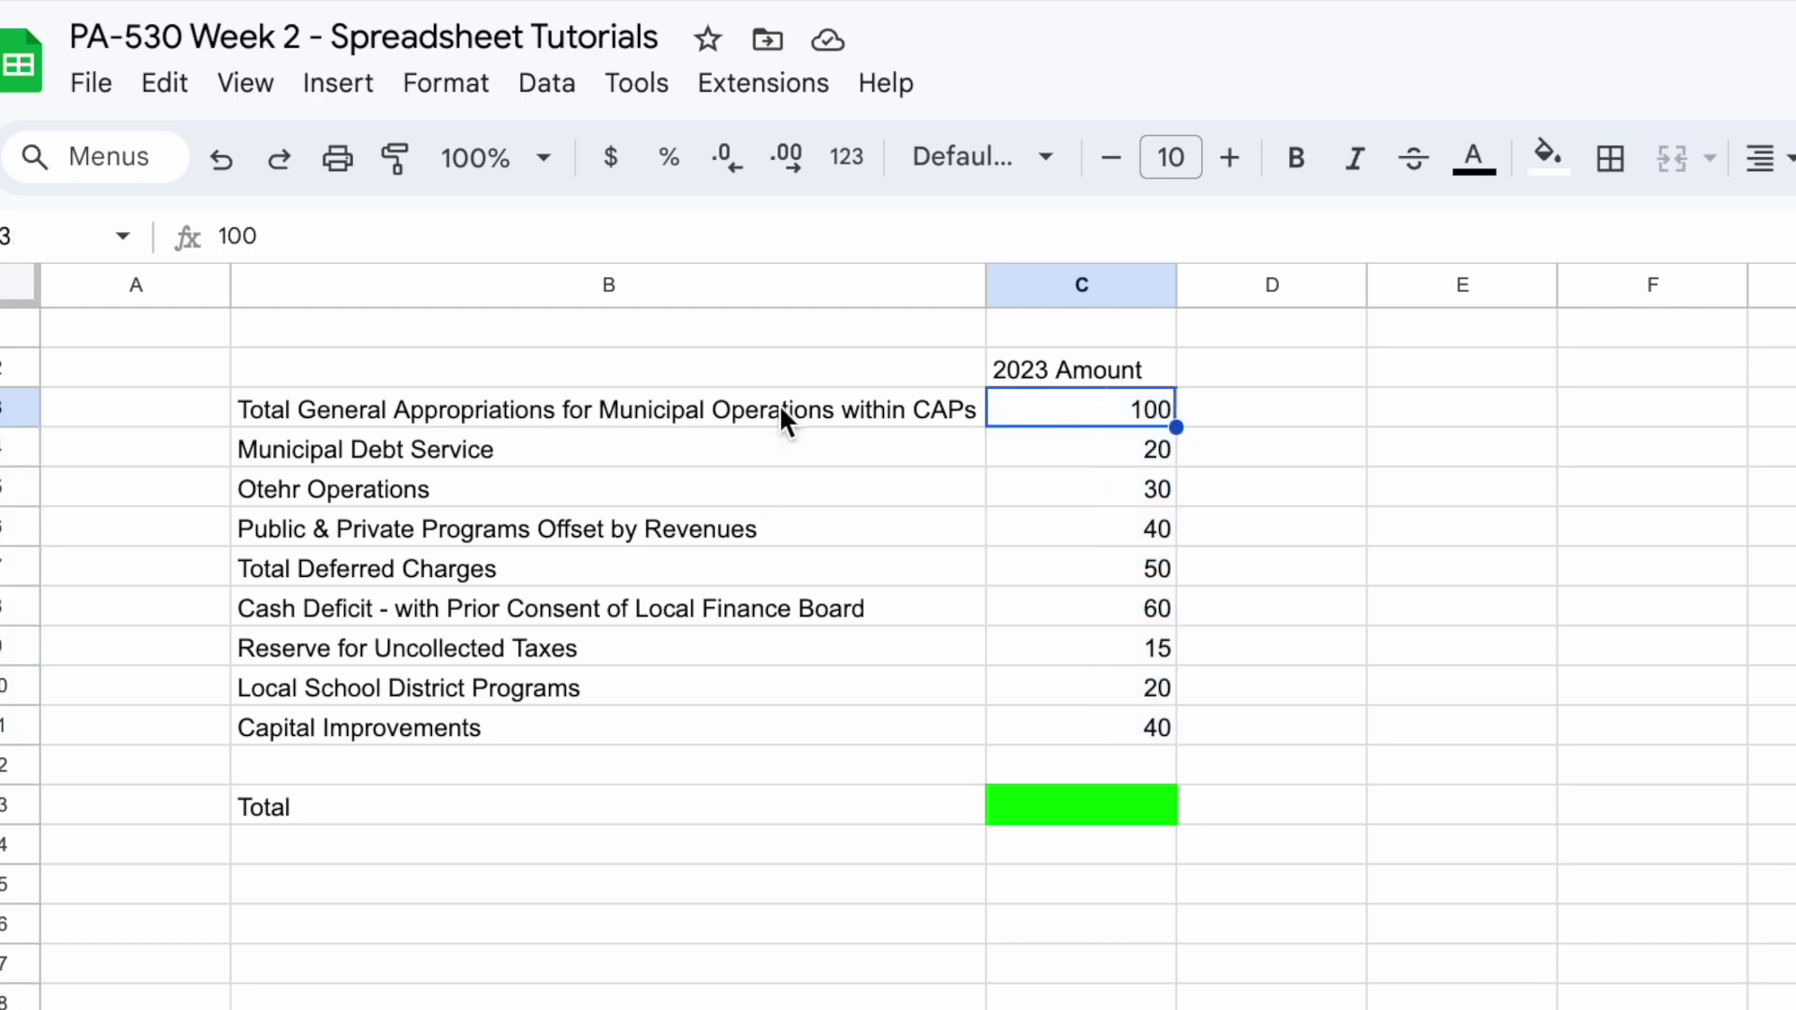
click(653, 411)
drag(654, 412, 636, 735)
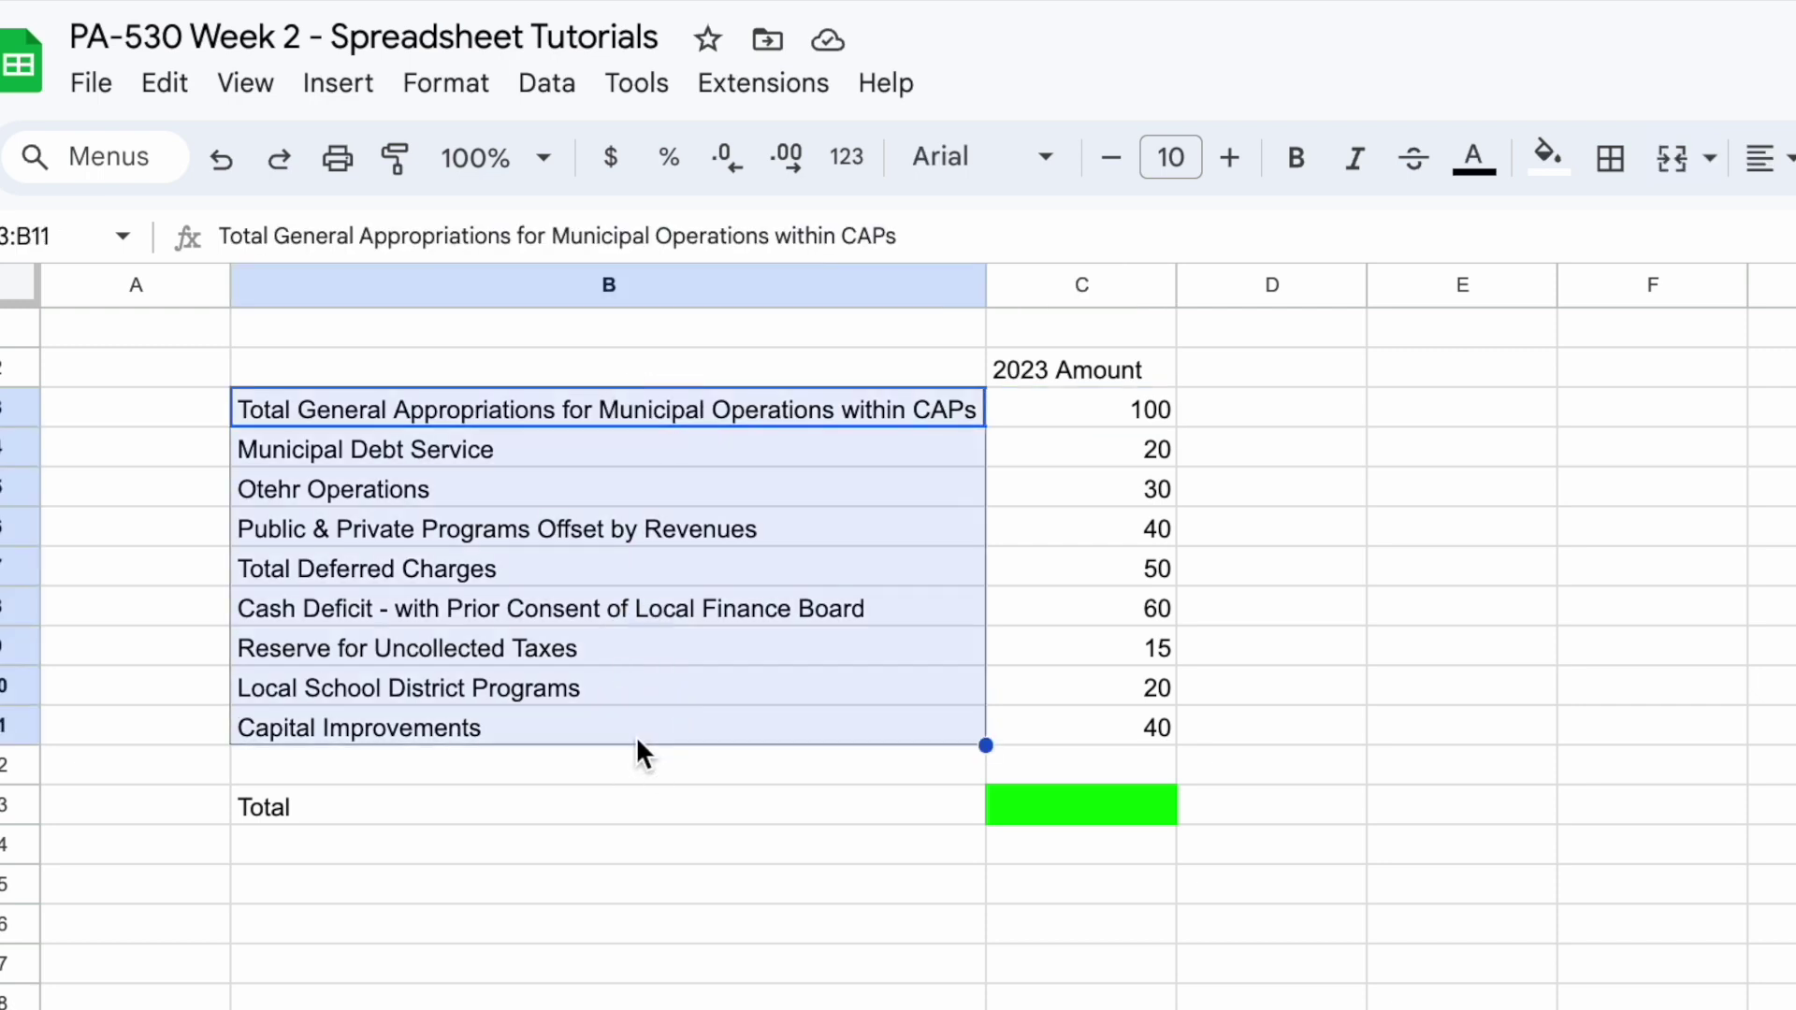
click(1120, 806)
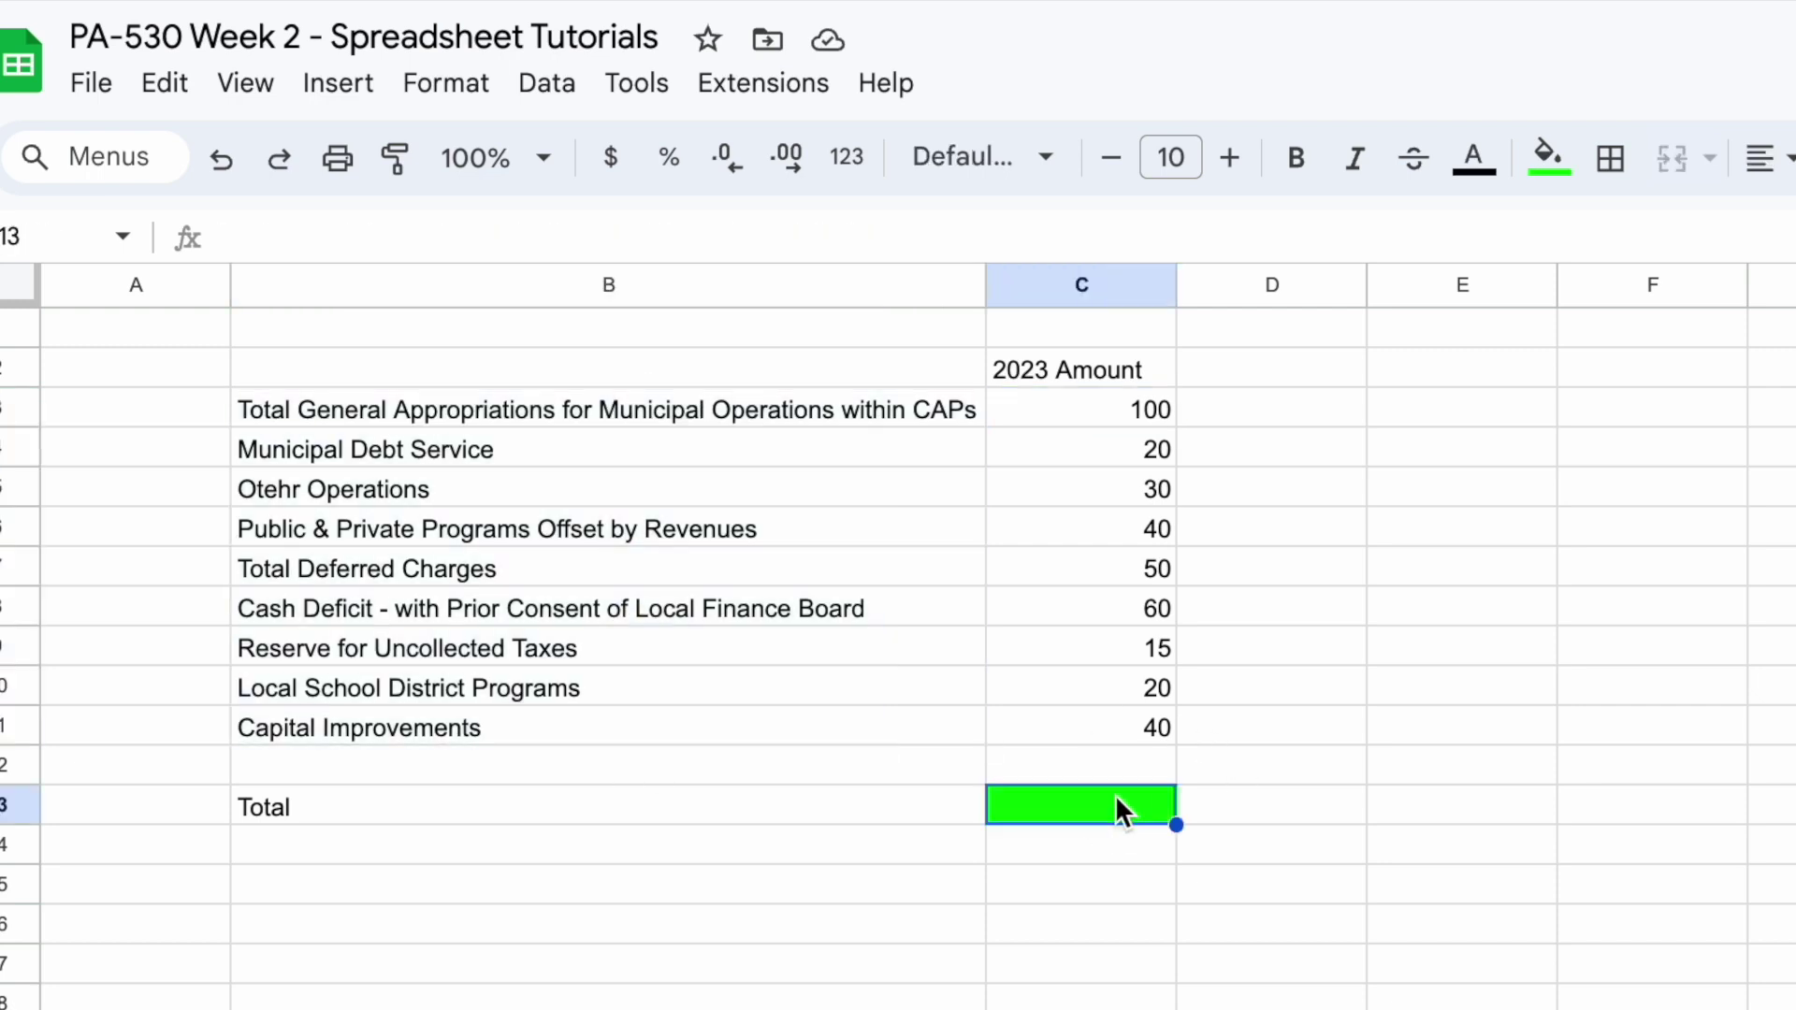
drag(1150, 414, 1113, 726)
Enter a formula in the Total cell C13 that adds each amount from C3 through C11 individually with plus signs
click(1108, 814)
text(=)
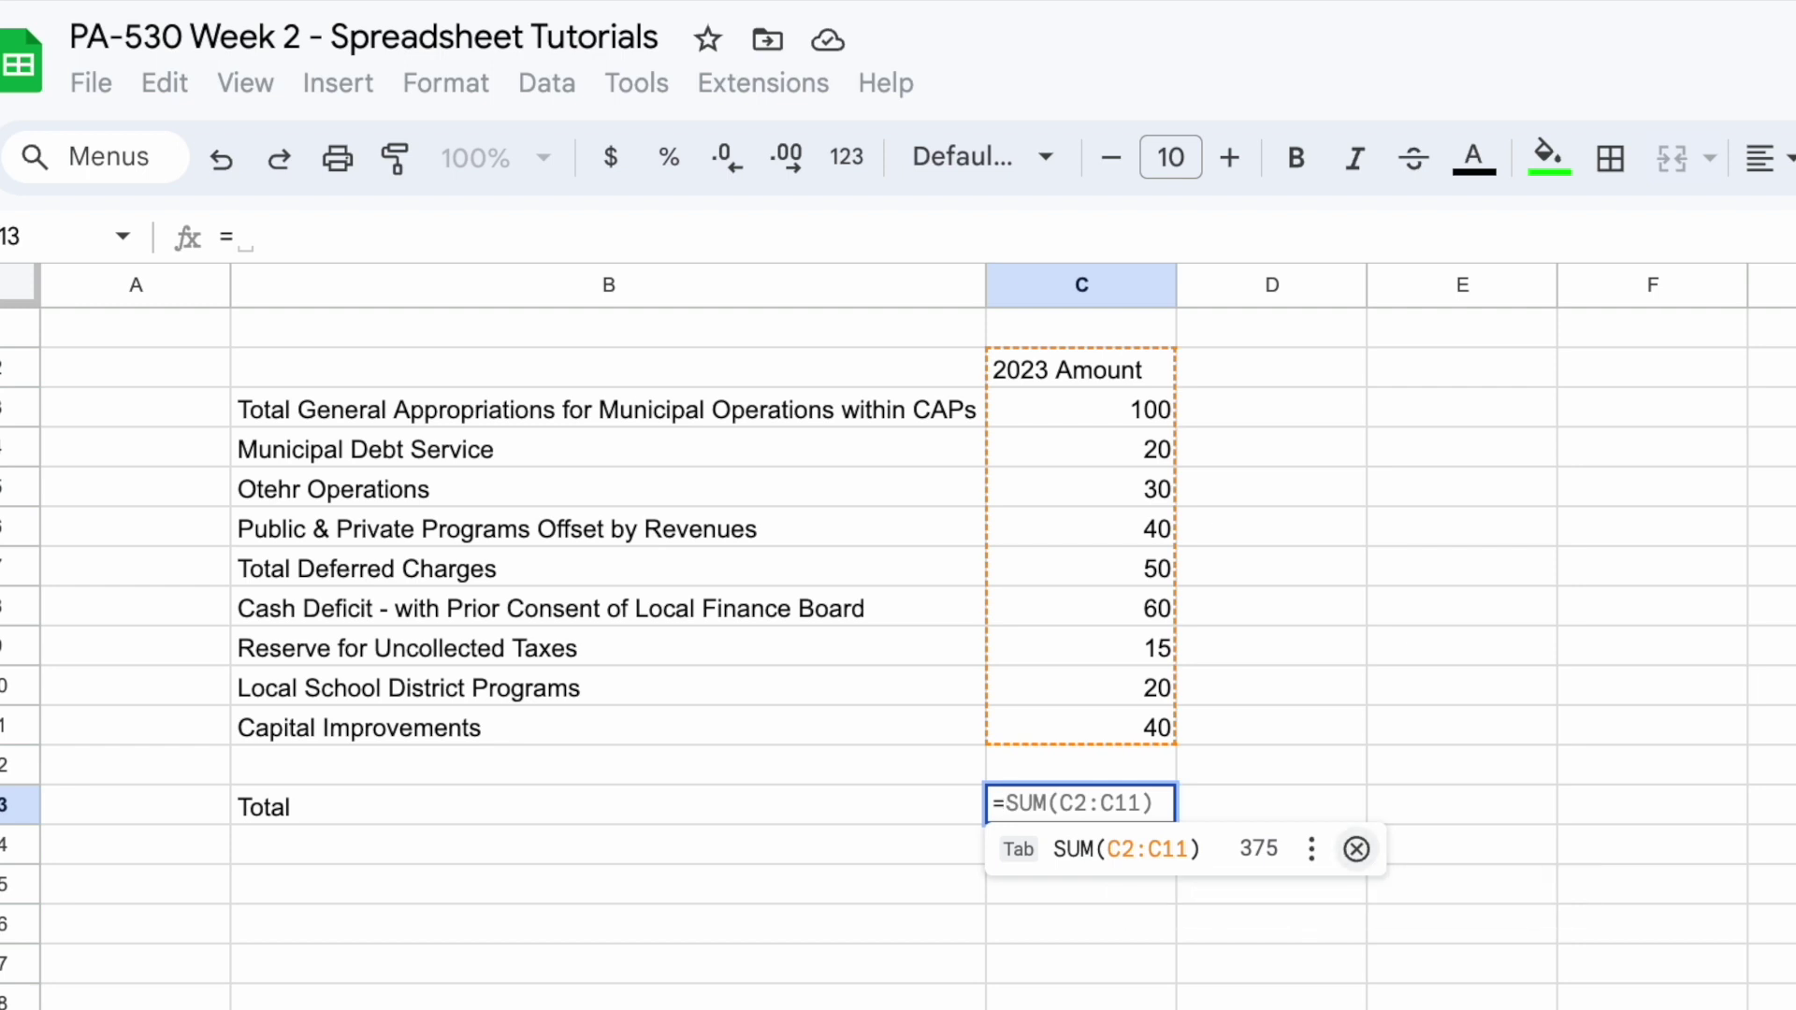
click(1052, 412)
text(+)
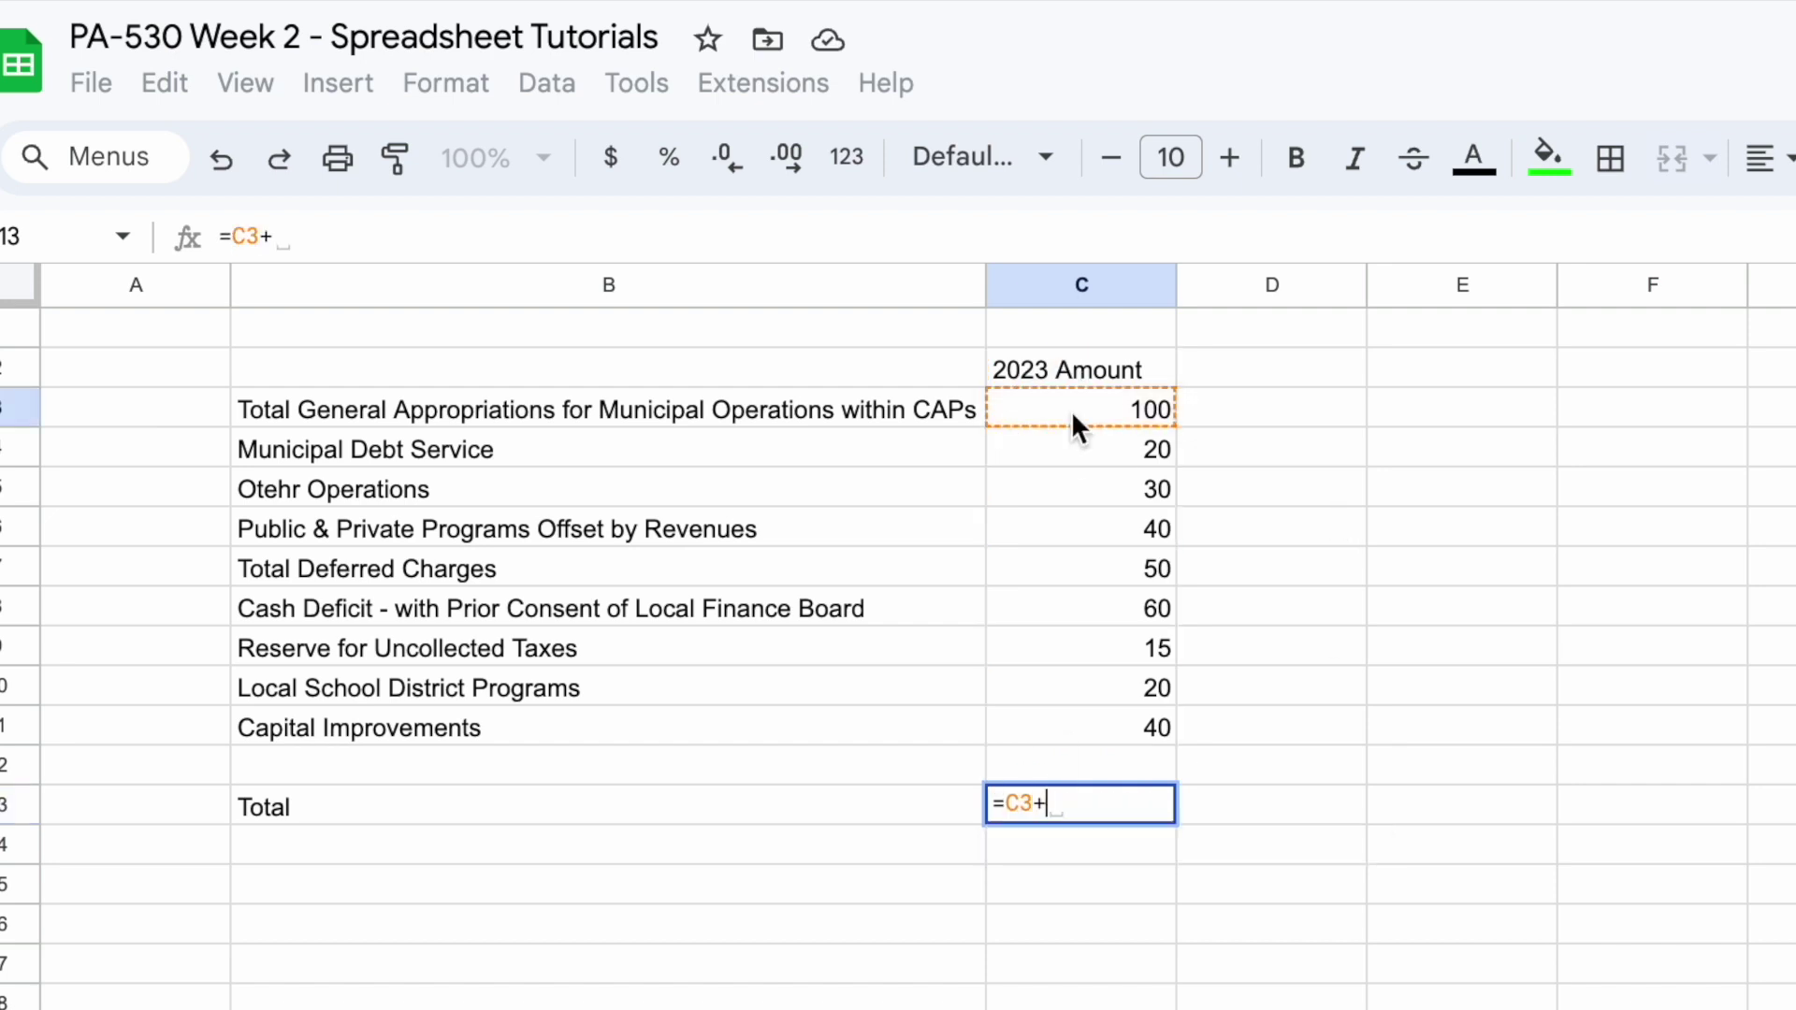
click(1105, 447)
text(+)
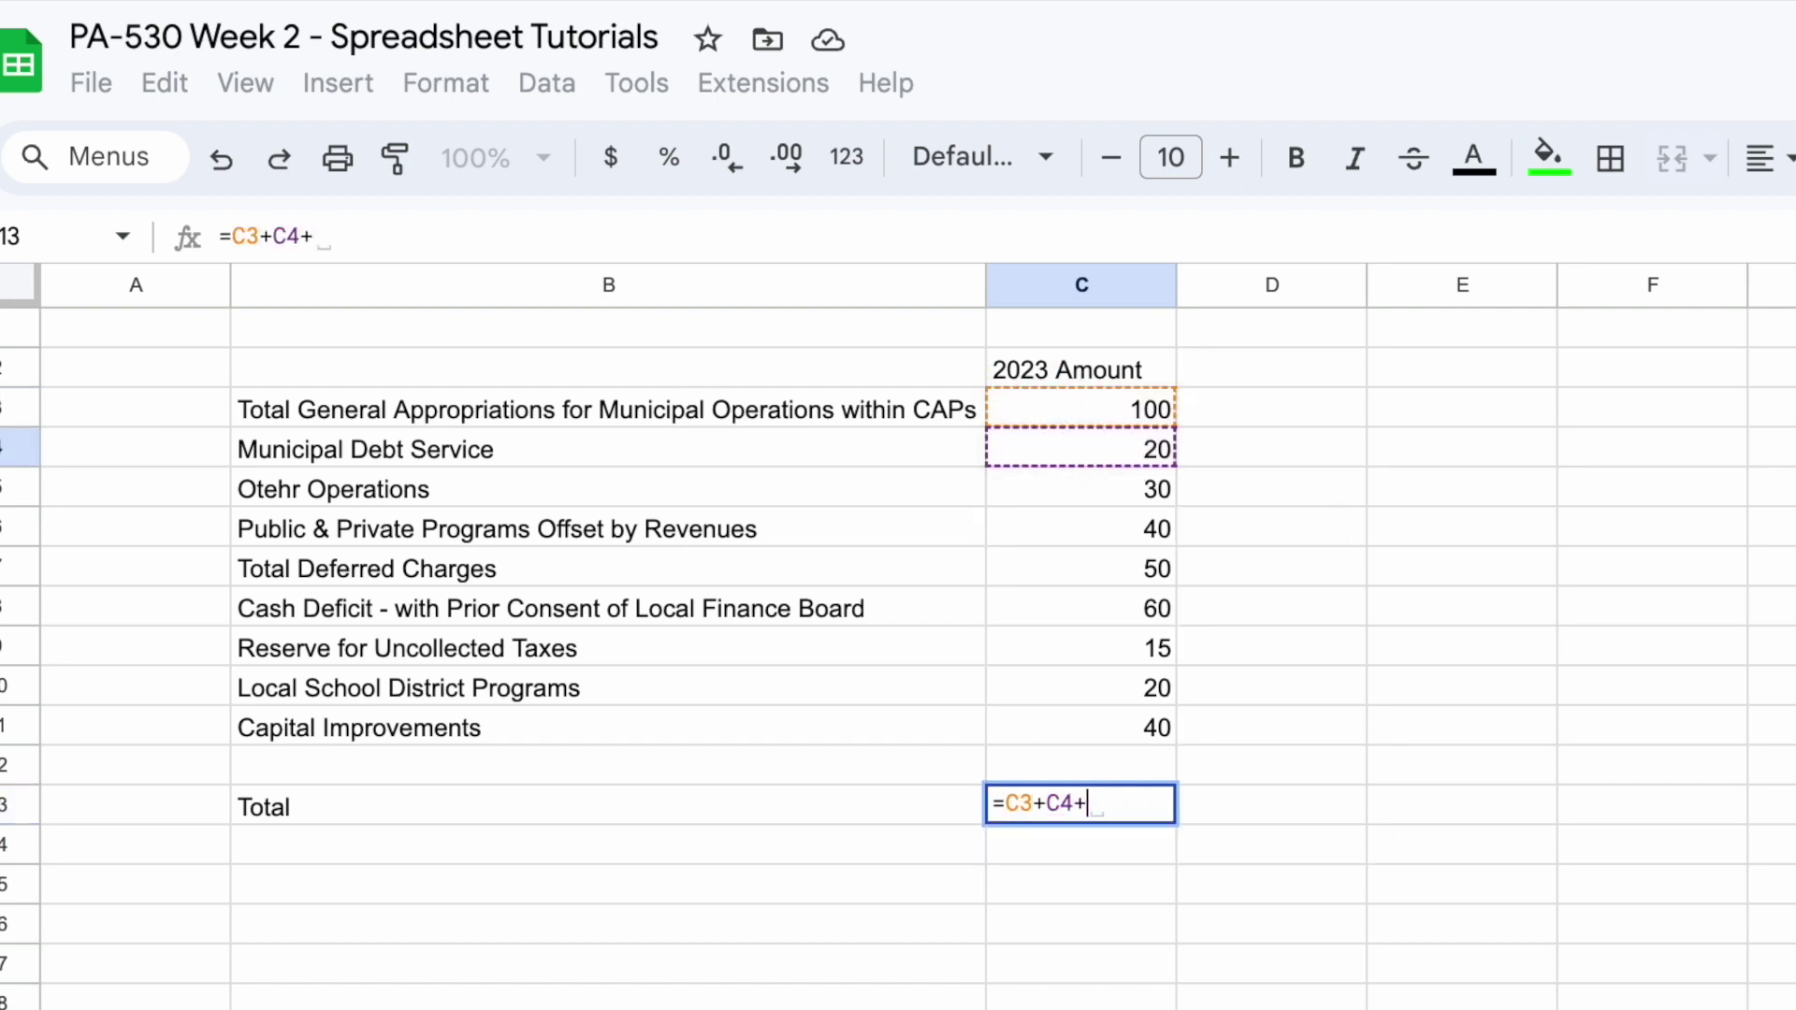
click(1102, 488)
text(+)
click(1090, 526)
text(+)
click(1081, 572)
text(+)
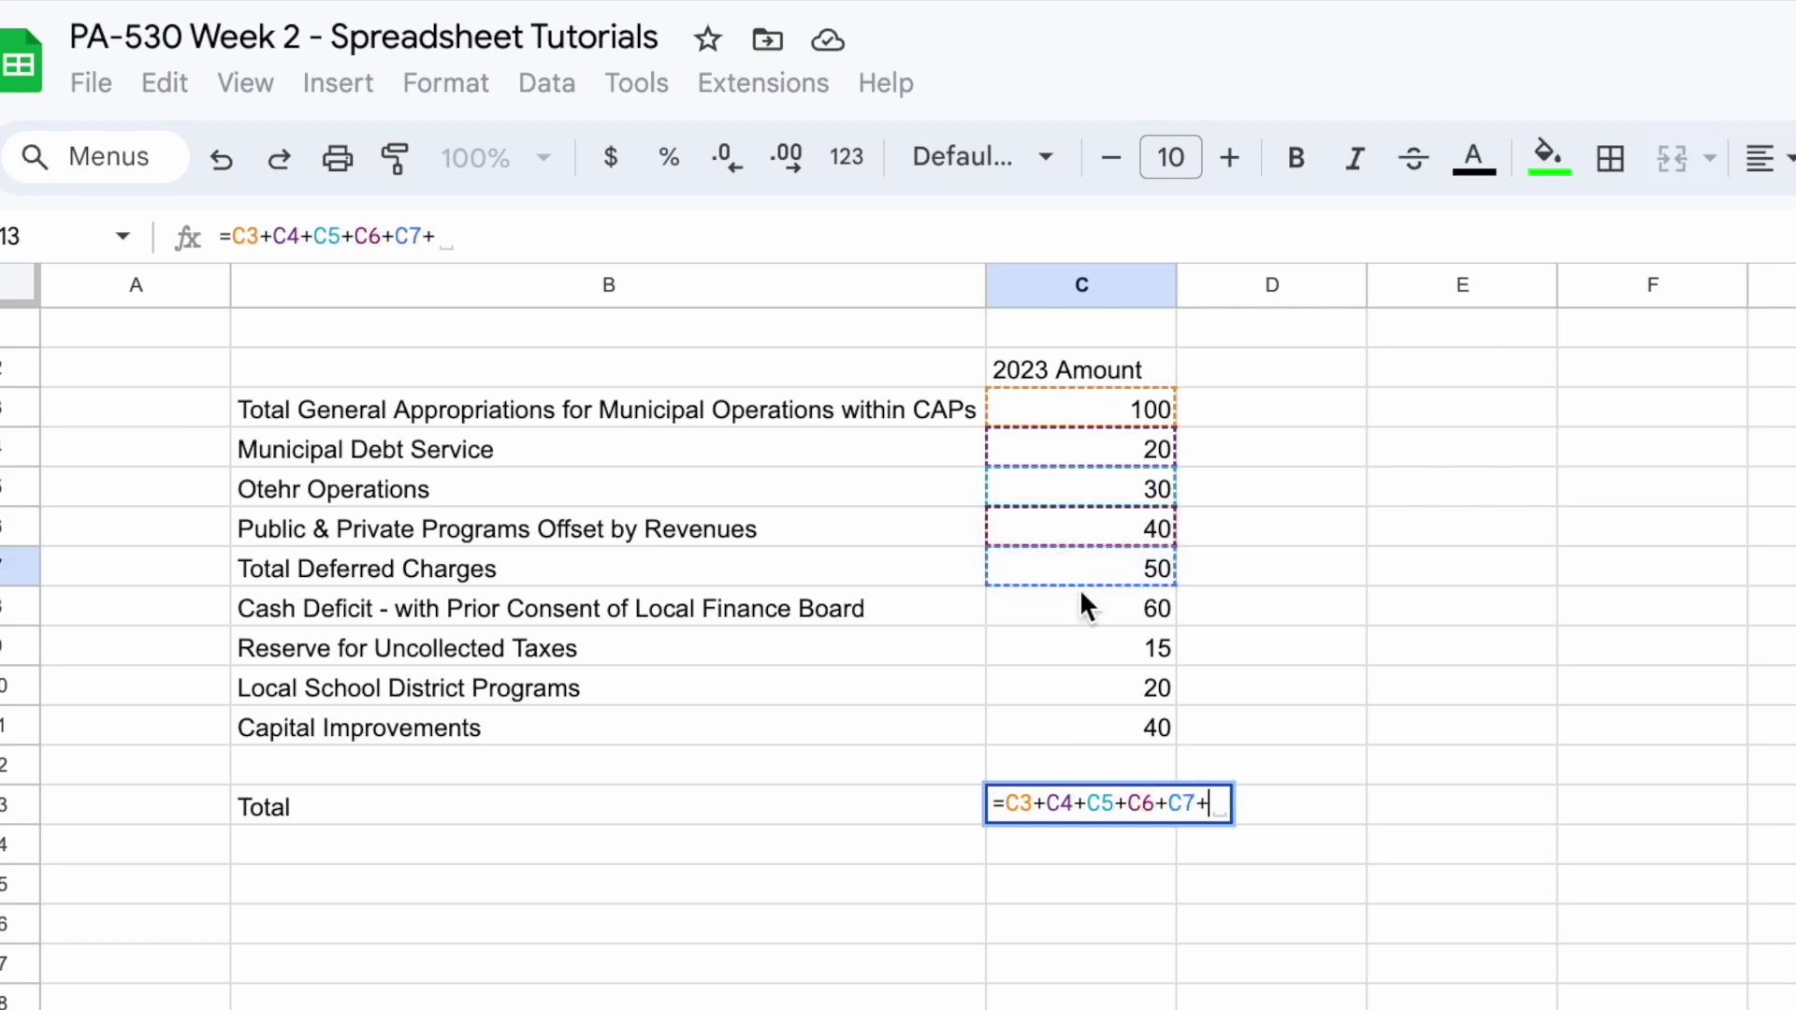
click(1082, 610)
text(+)
click(1088, 652)
text(+)
click(1094, 696)
text(+)
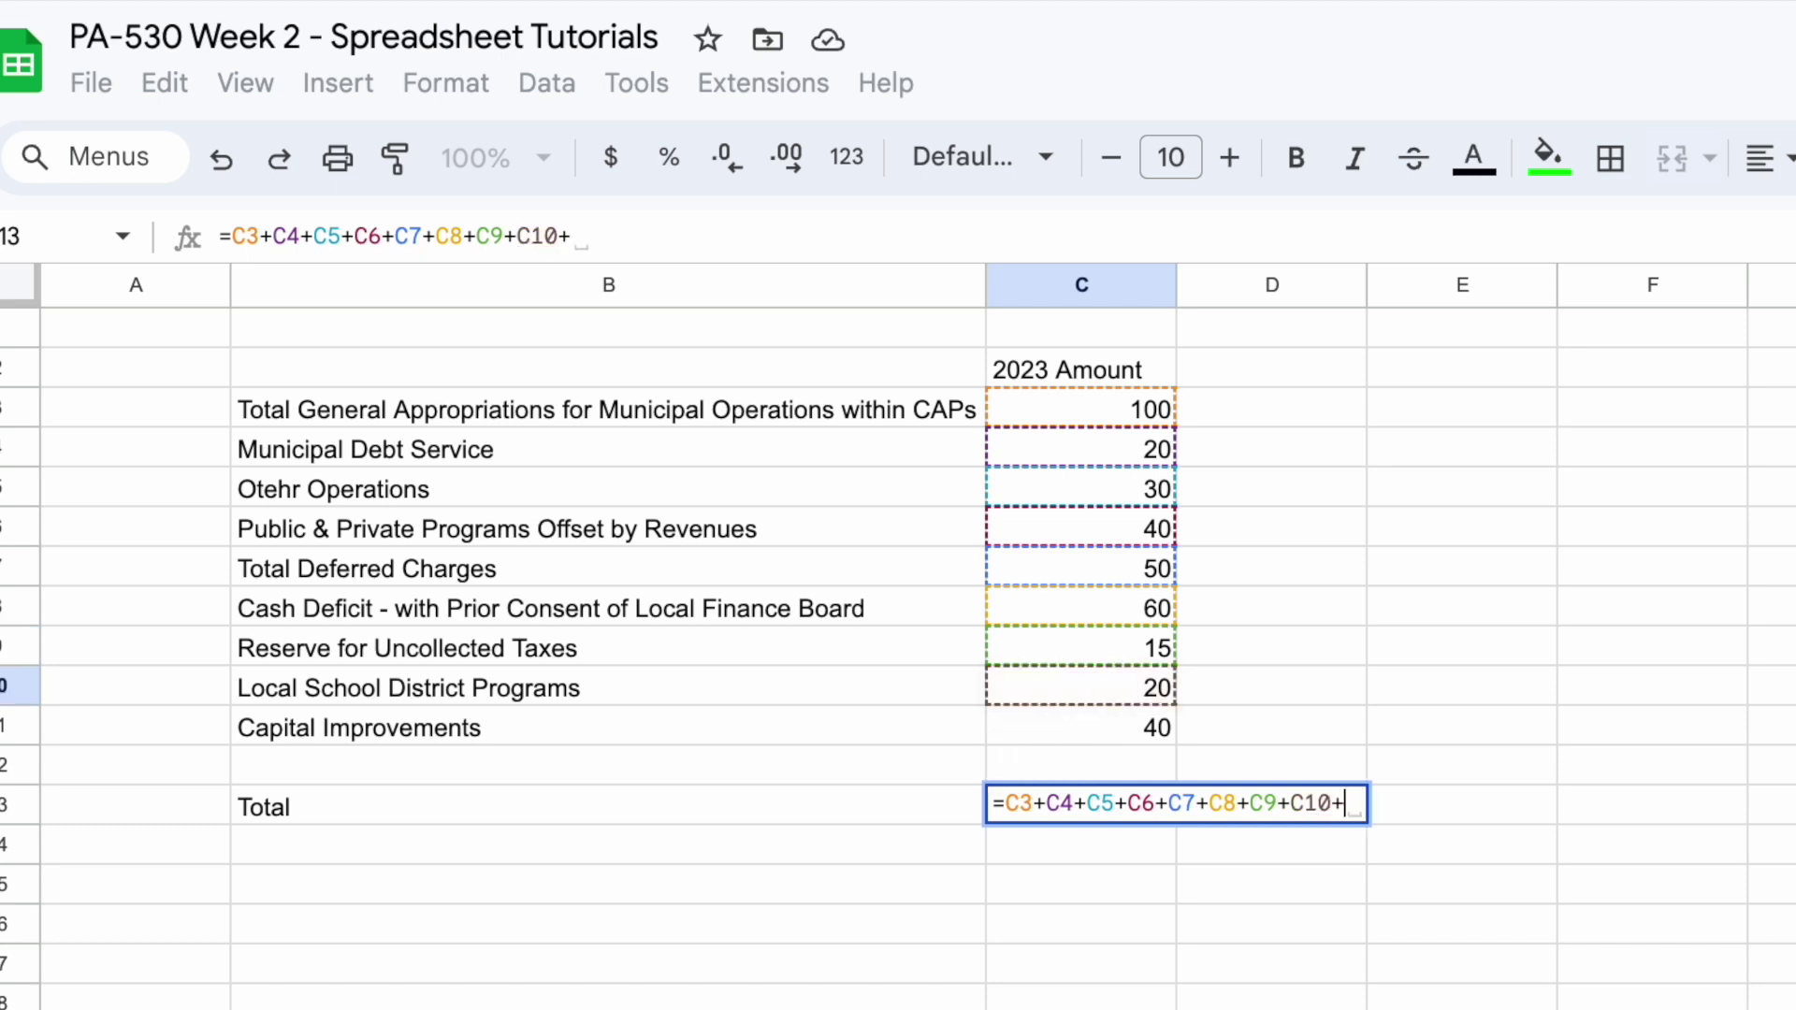
click(1104, 739)
key(Return)
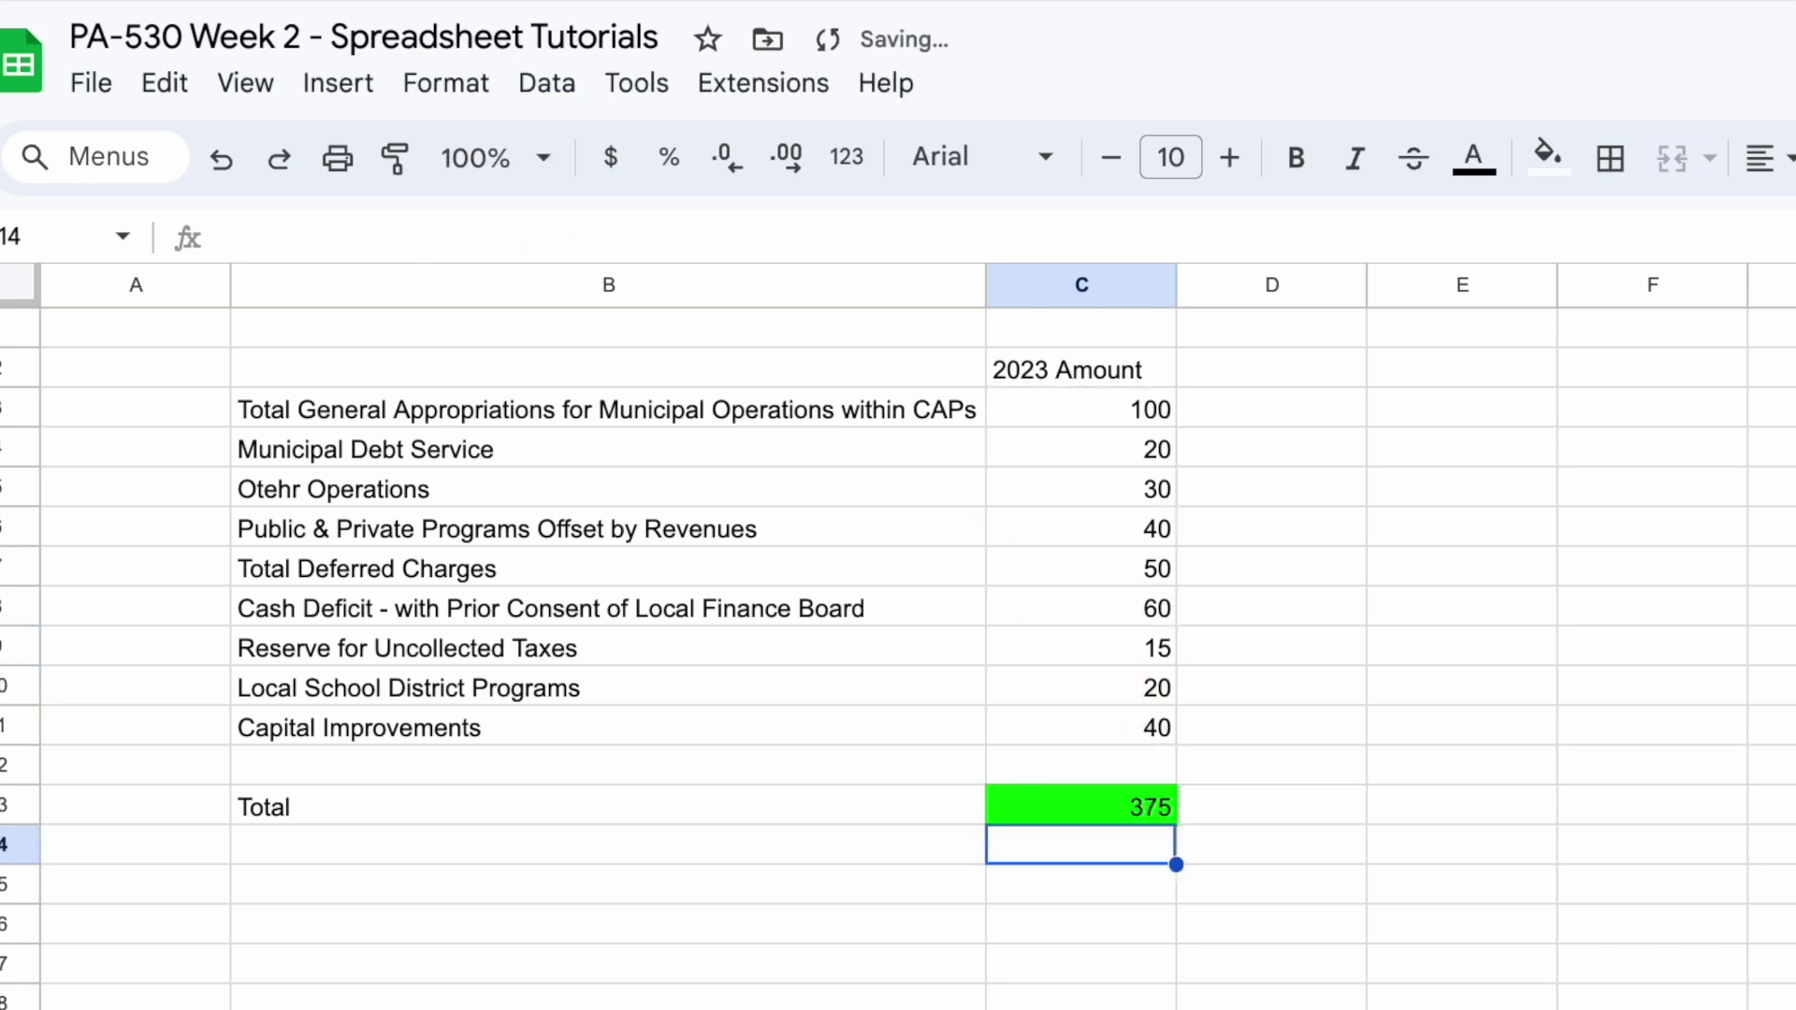
Replace the formula in C13 with =sum(C3:C11) to total the 2023 amounts
key(Up)
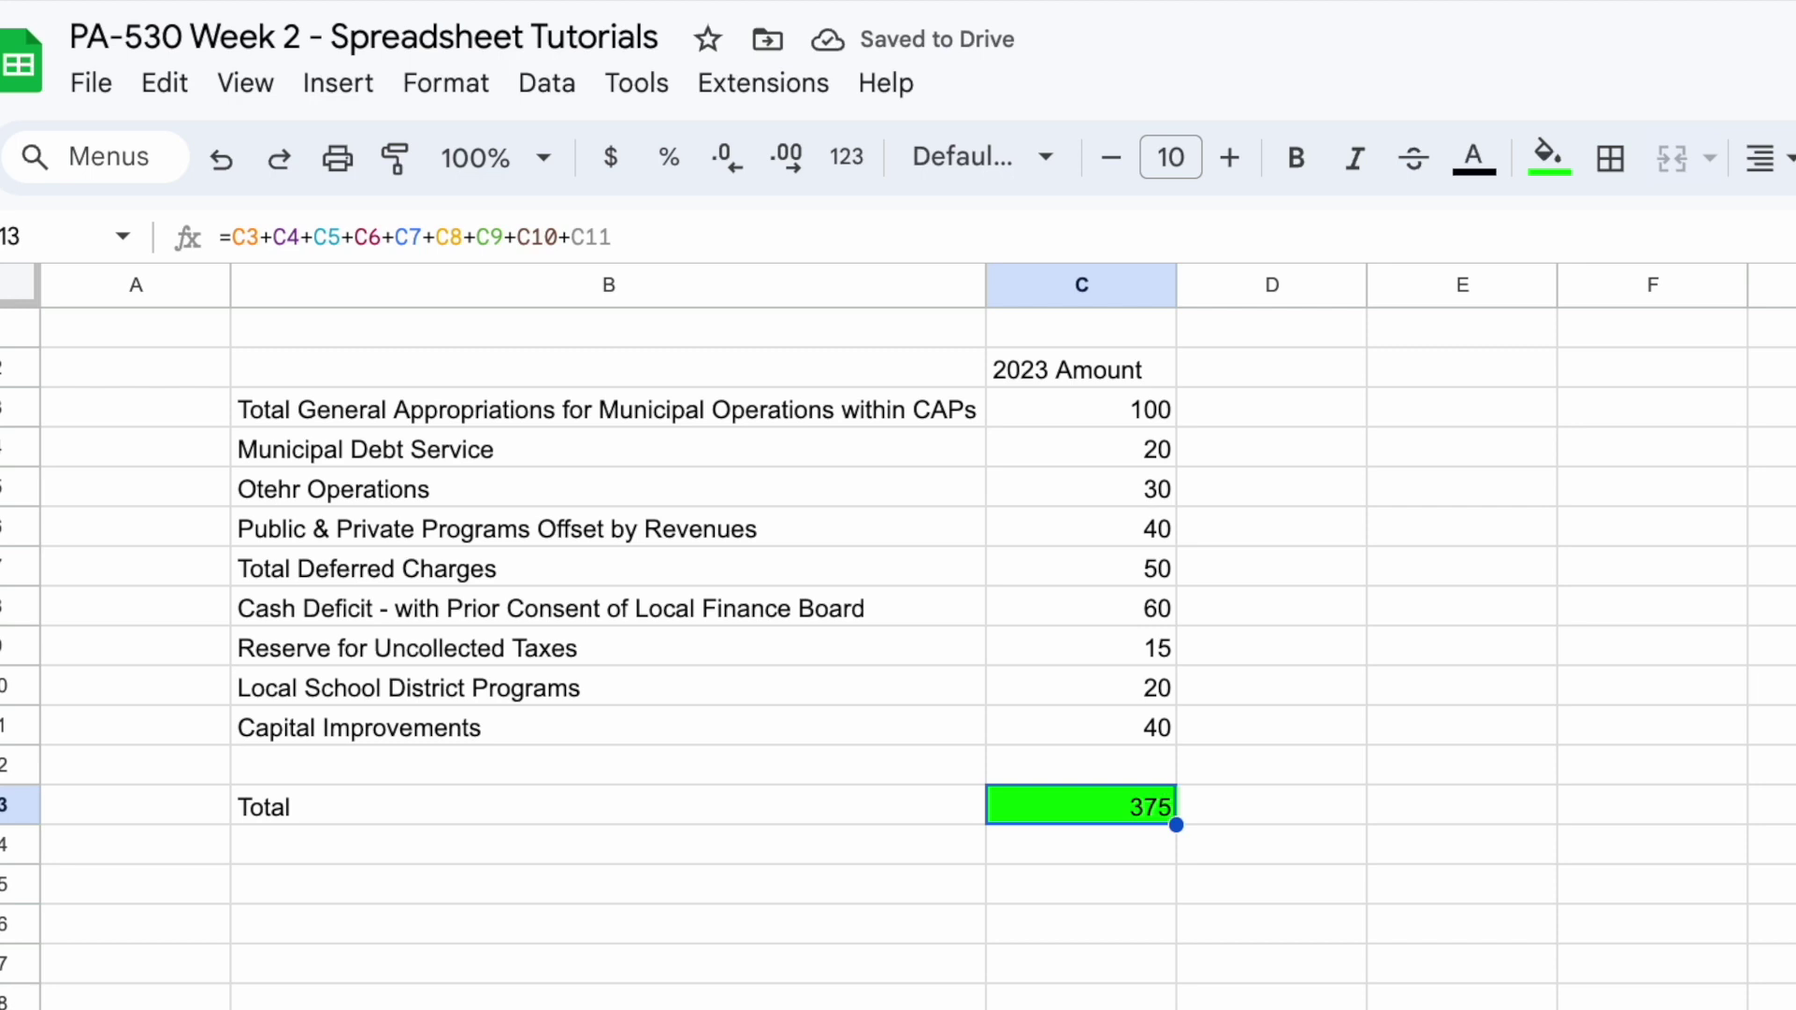
text(=sum()
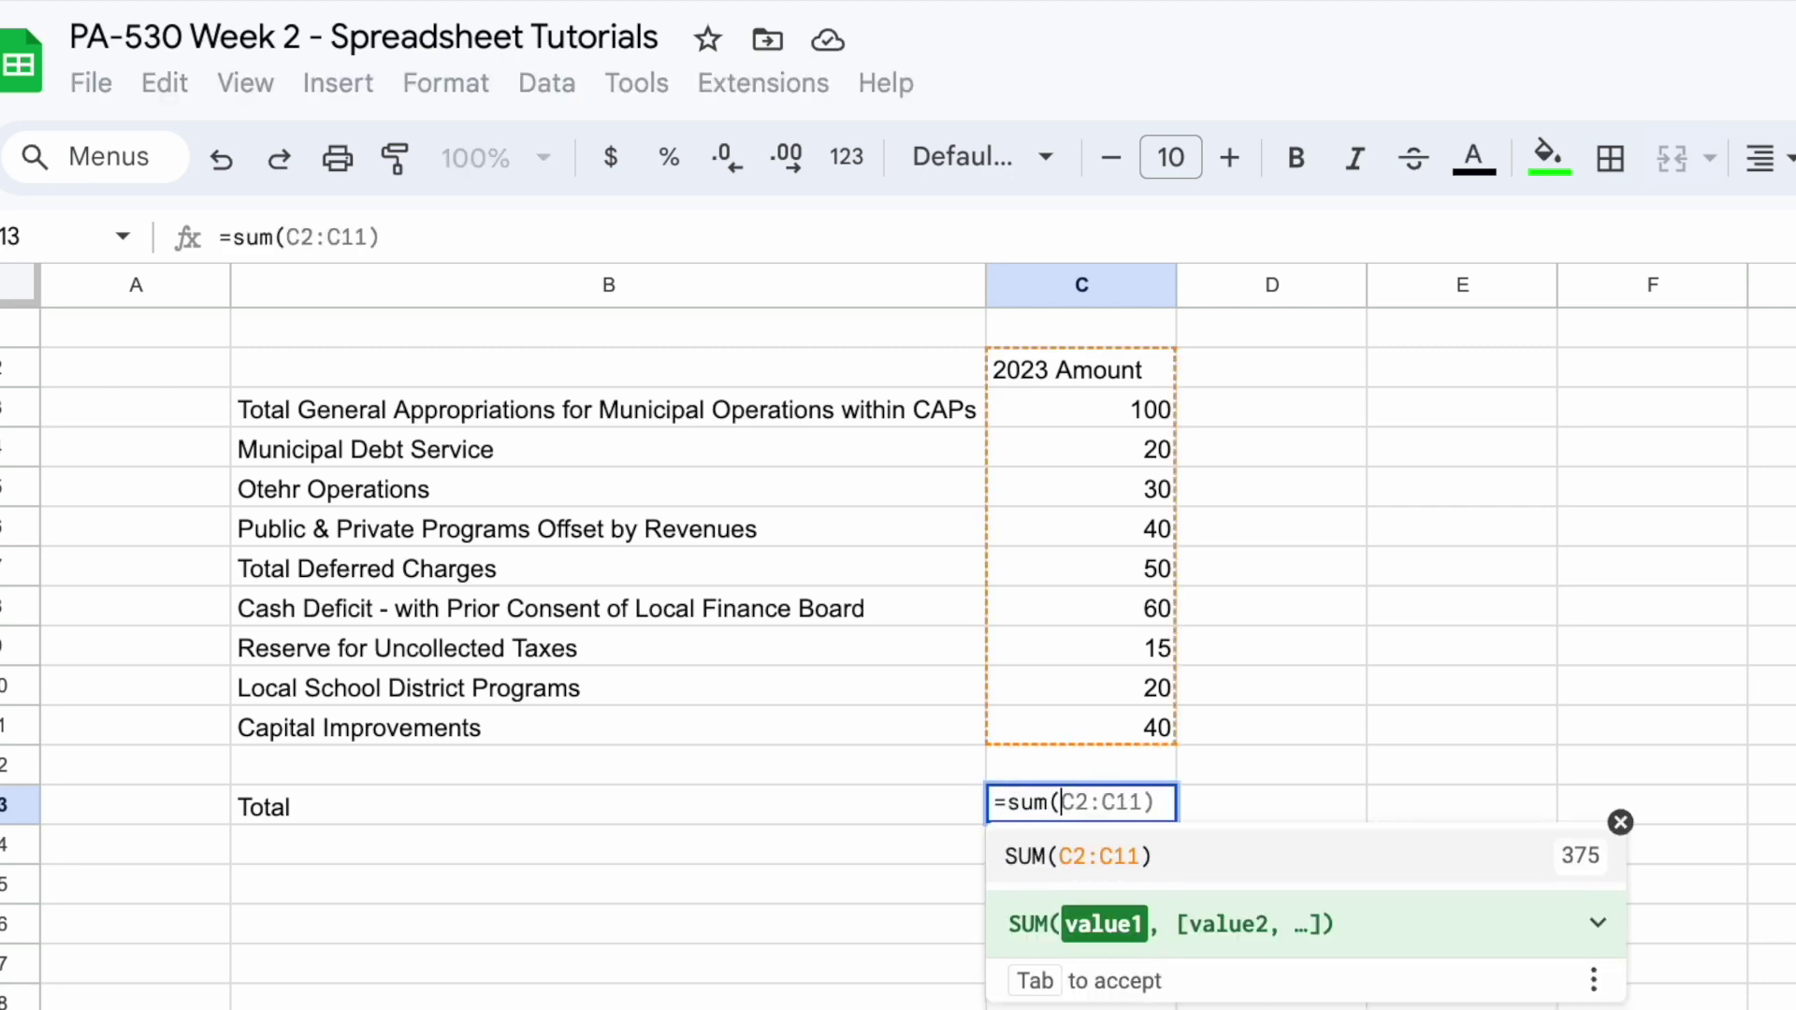
drag(1132, 400, 1125, 726)
text())
key(Return)
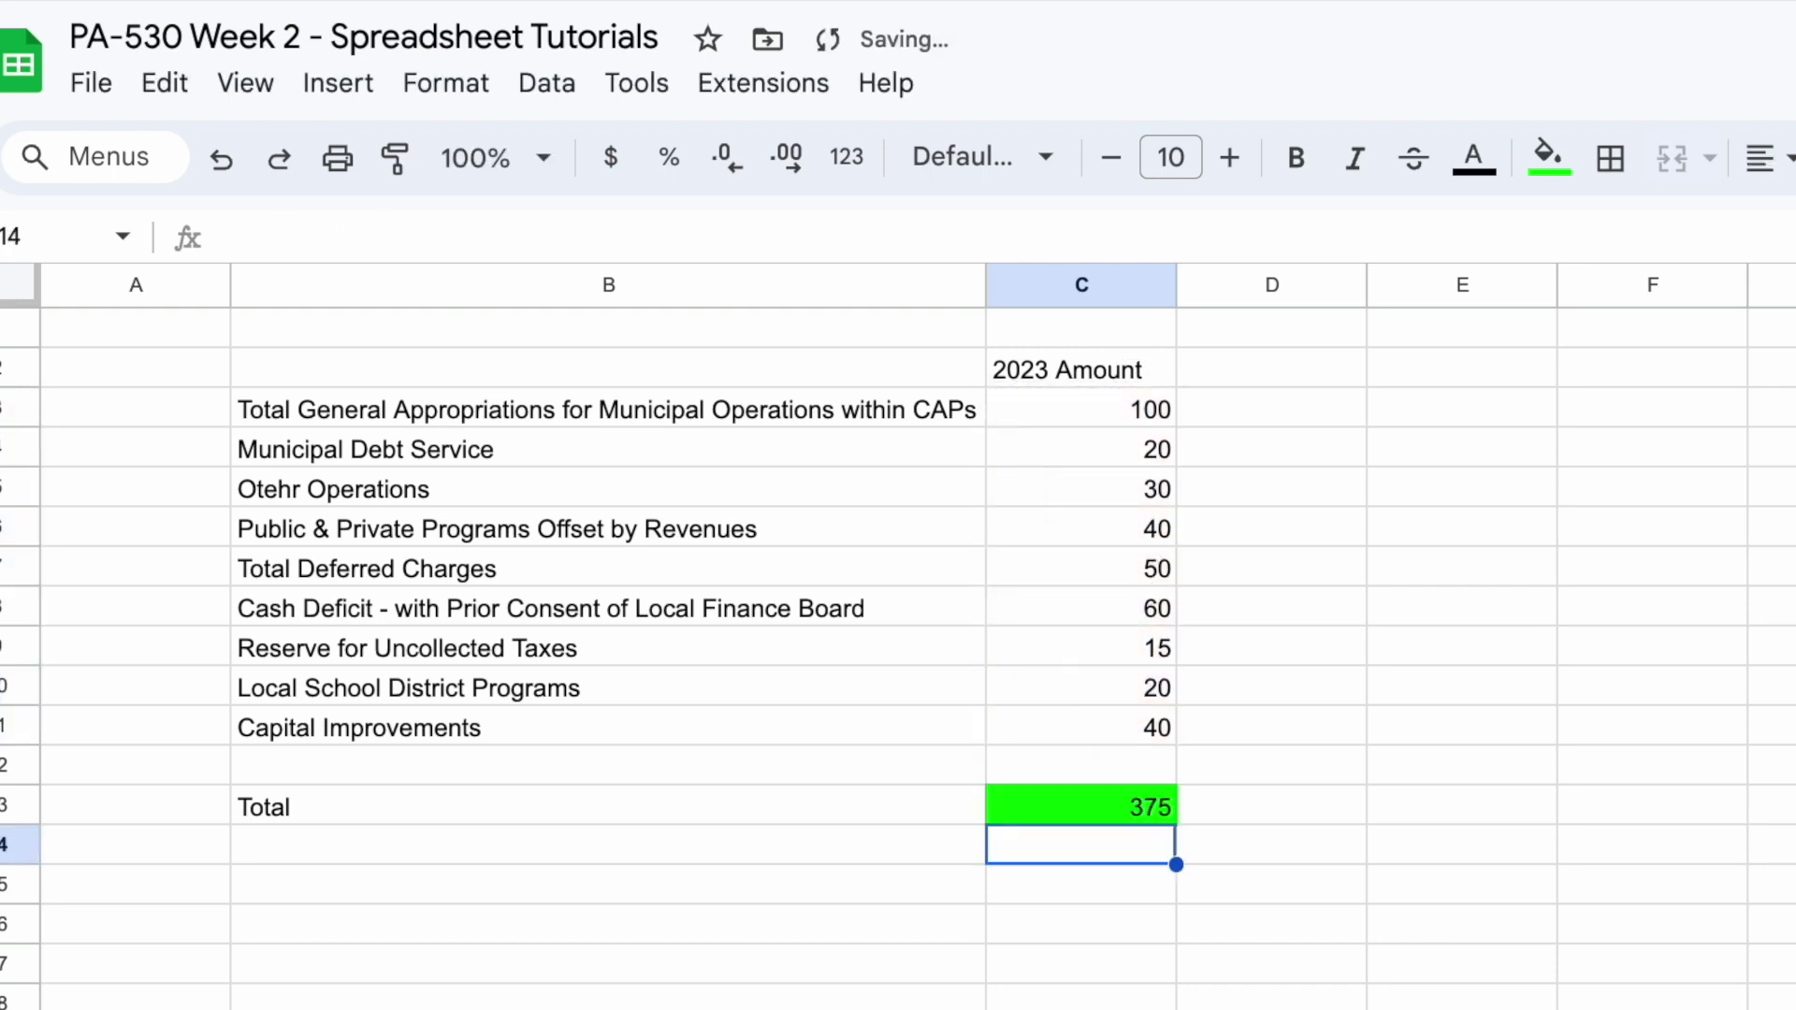
Clear the total formula from cell C13 on the Exercise 1 - Sum sheet
click(1081, 805)
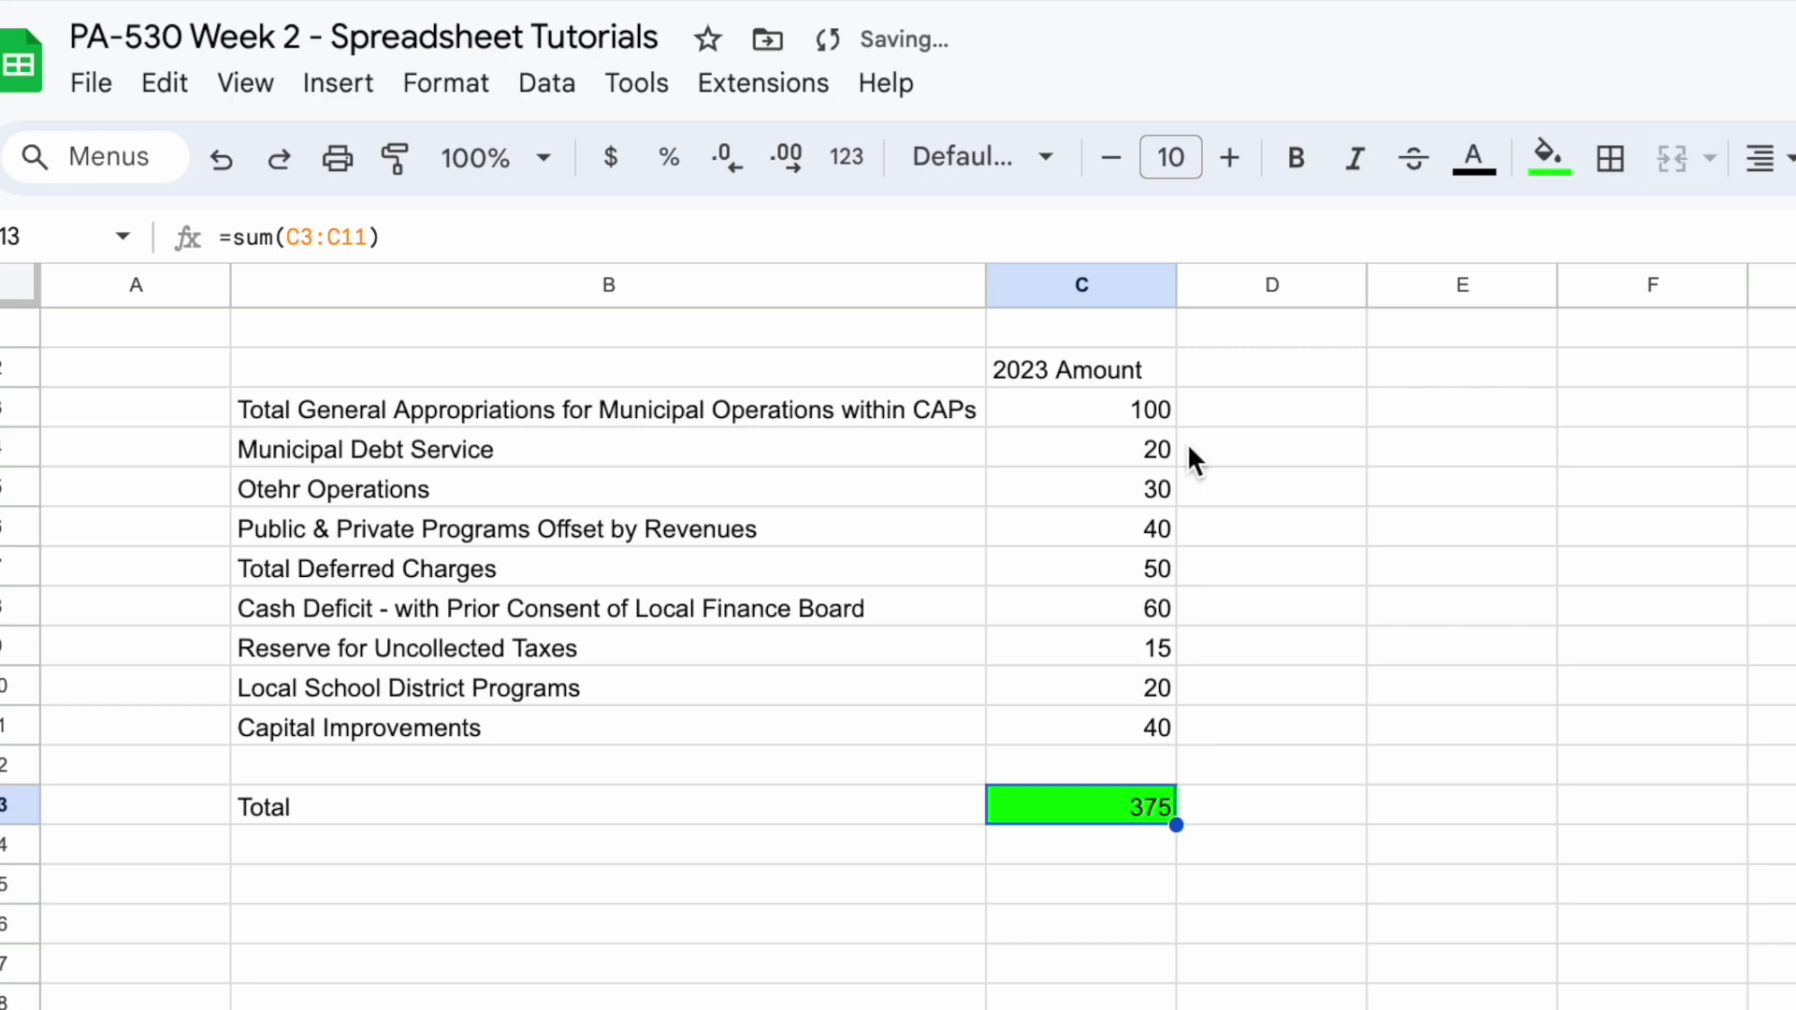
drag(1138, 429, 1131, 785)
click(1132, 800)
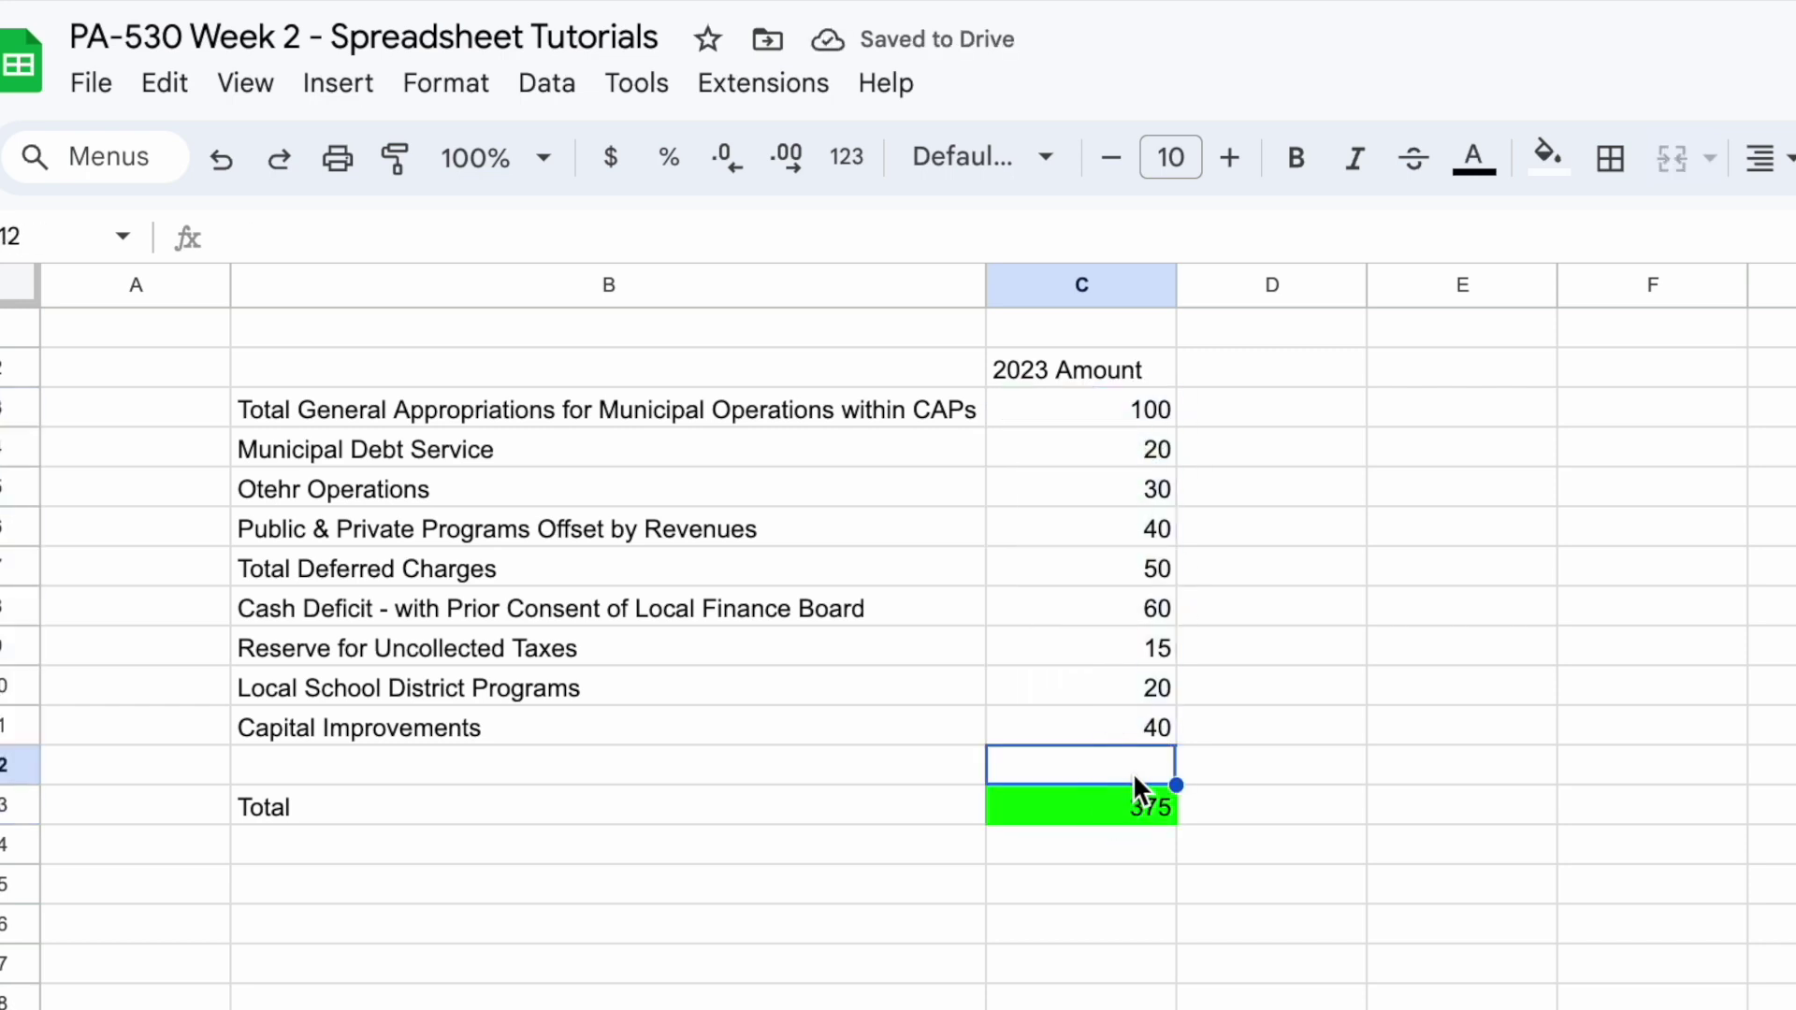
key(Delete)
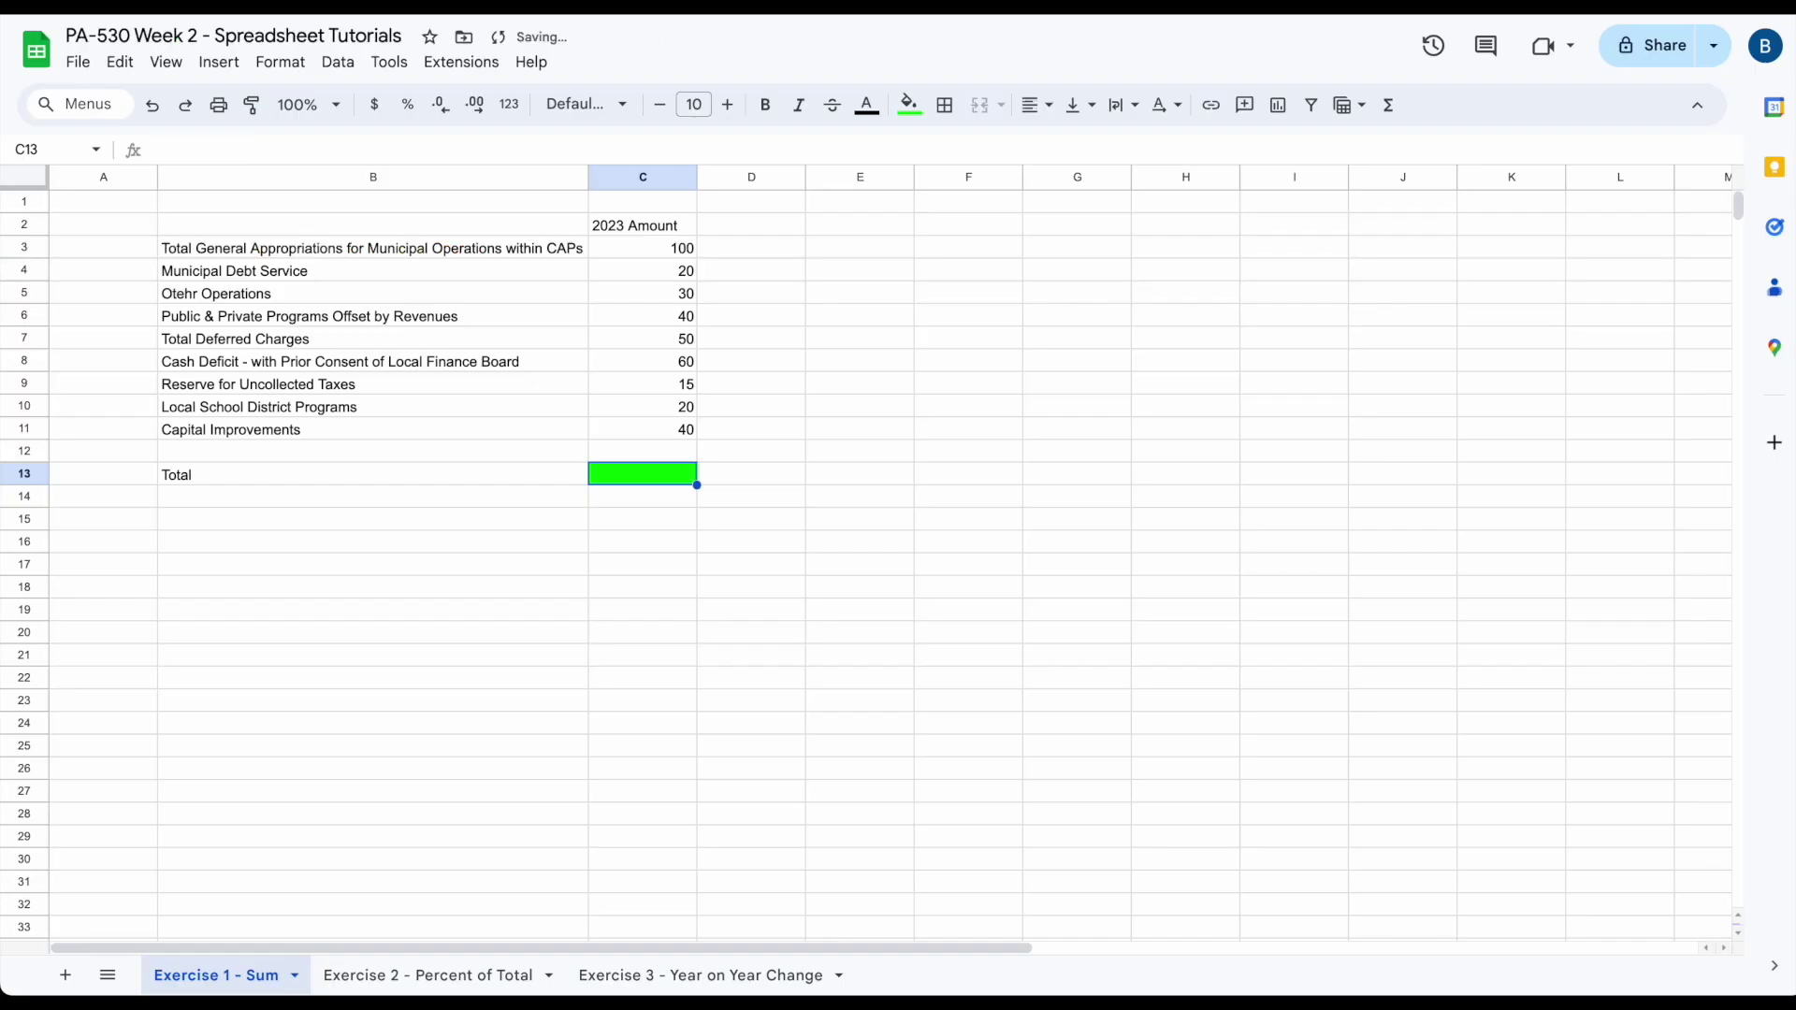
Open the Exercise 2 - Percent of Total sheet and total the 2023 amounts in C14 with =sum(C4:C12)
click(441, 974)
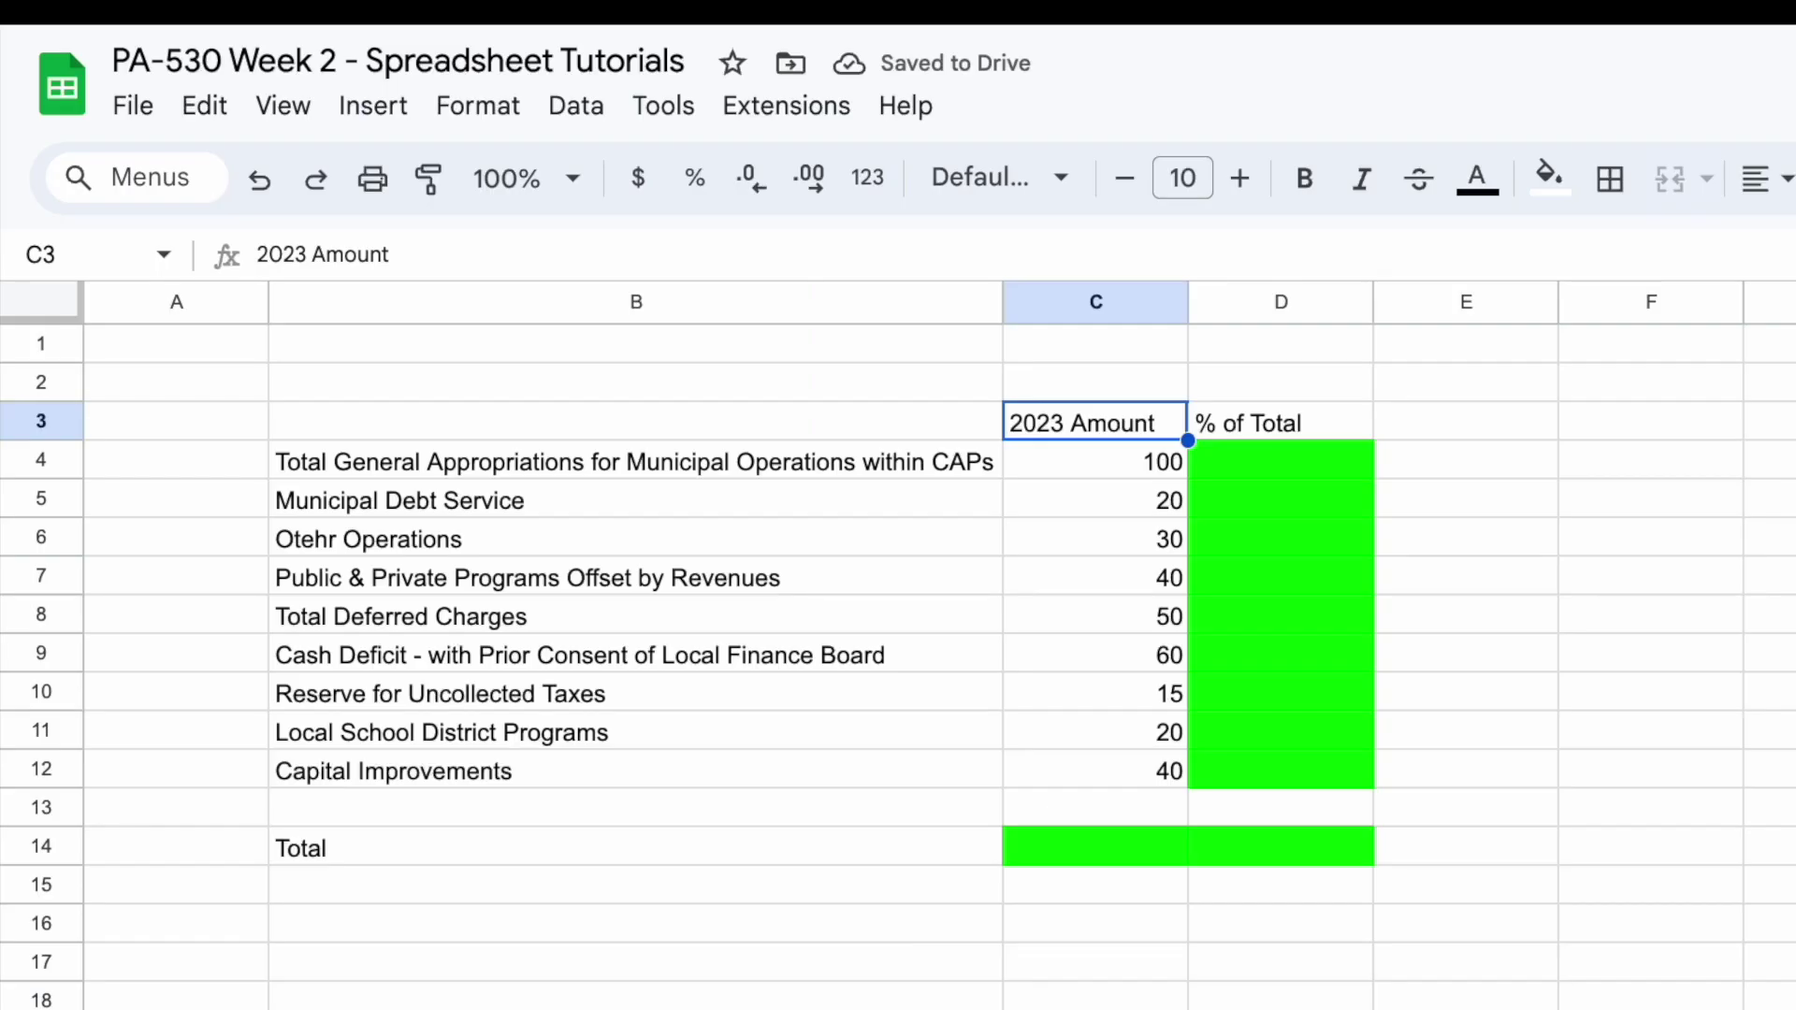
click(1158, 845)
text(=sum()
drag(1094, 770, 1094, 462)
text())
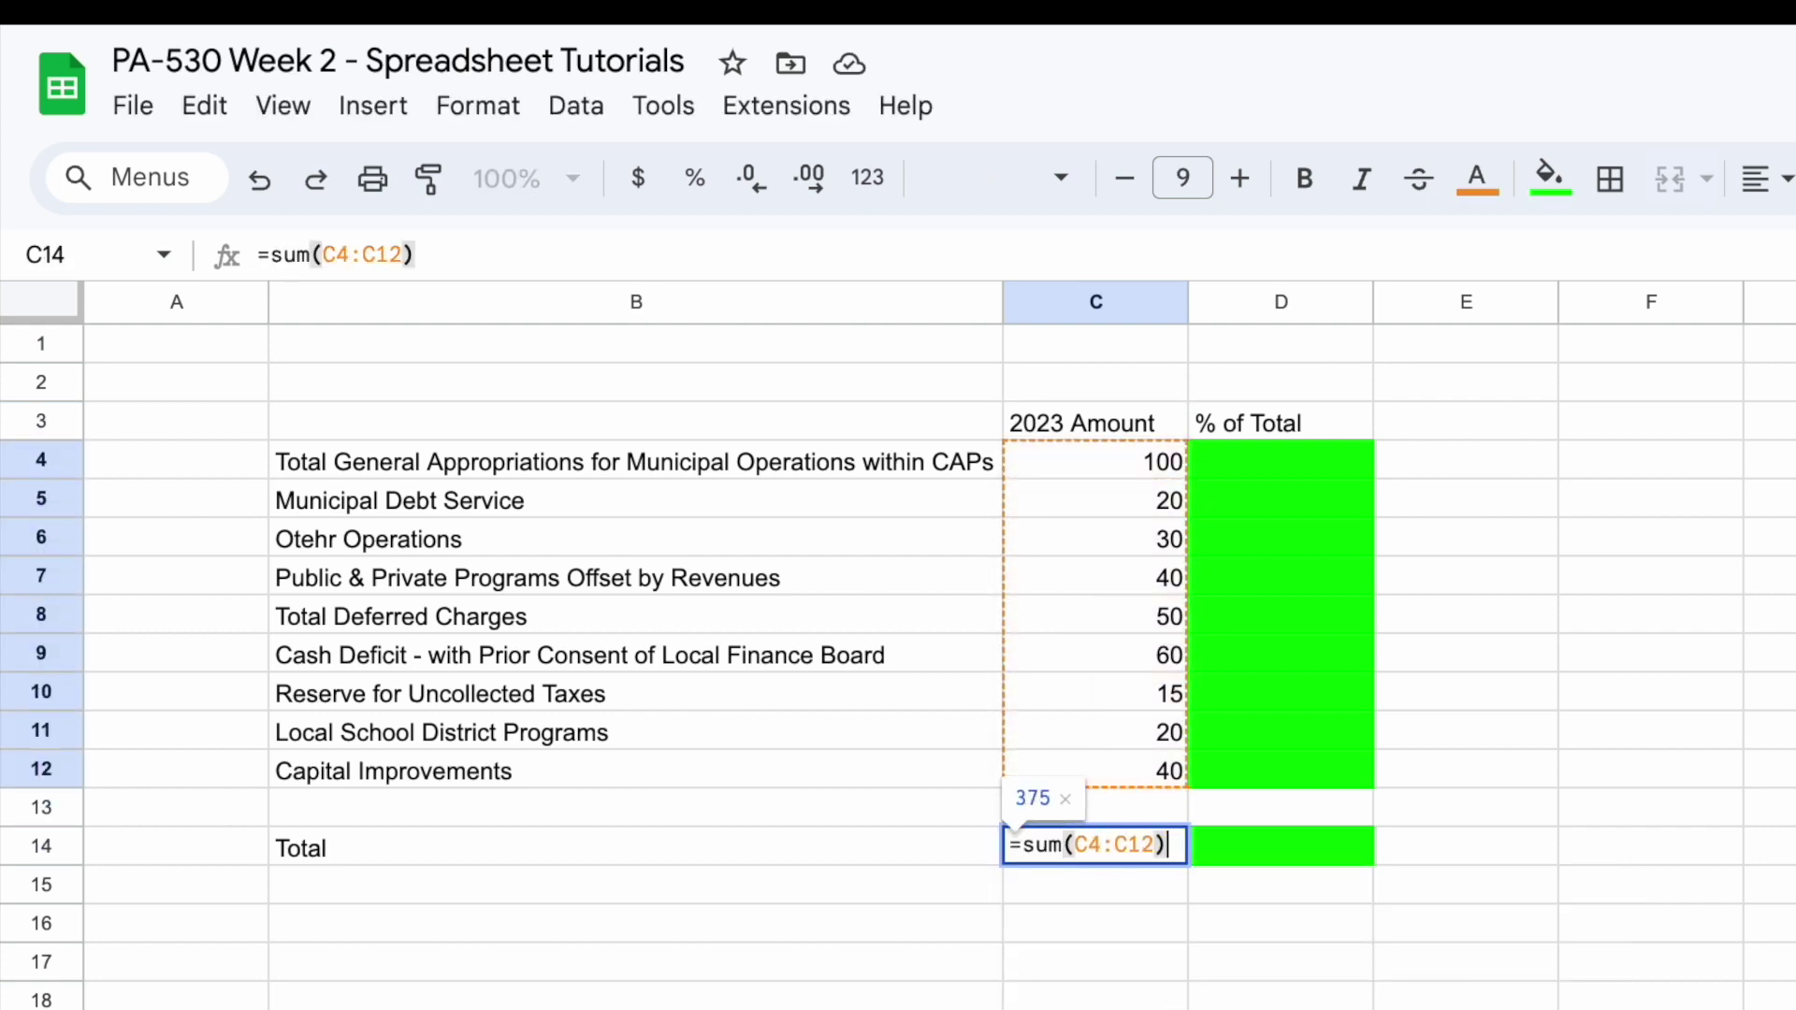
key(Return)
key(Up)
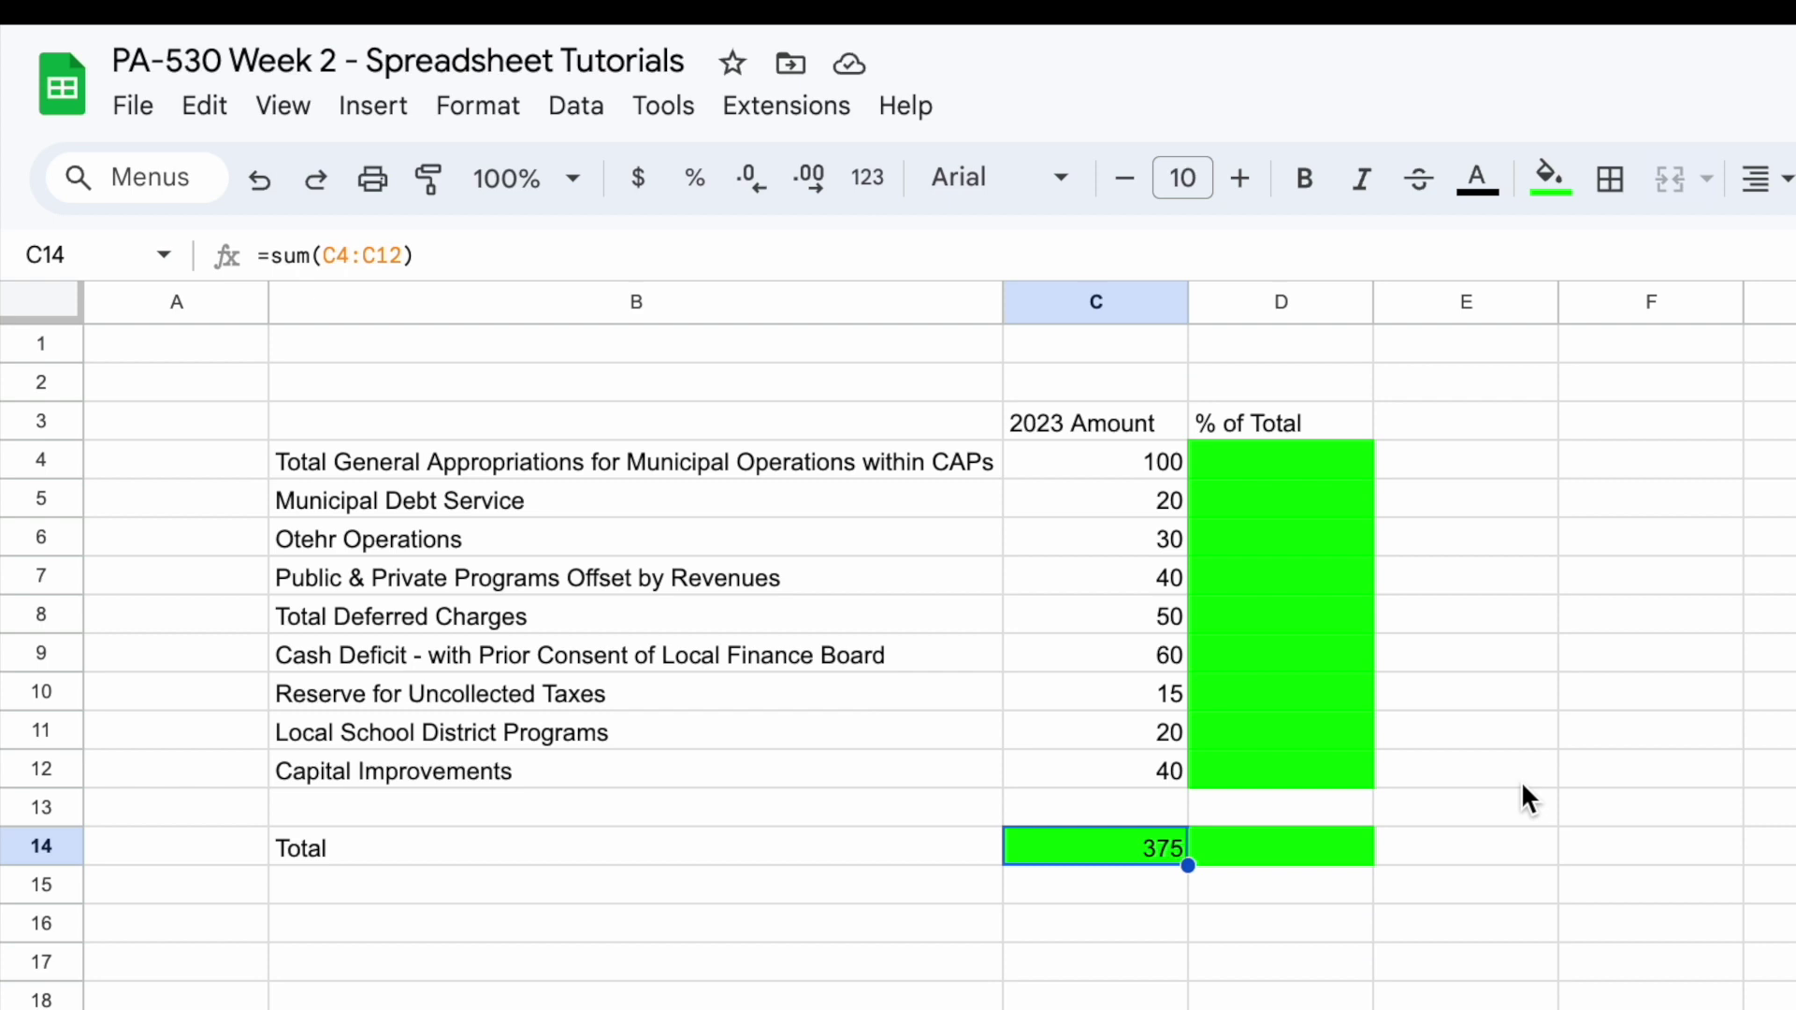
Enter =C4/C14 in D4 to calculate the general appropriations' share of the total
drag(1066, 467, 1074, 776)
click(1085, 847)
click(1268, 453)
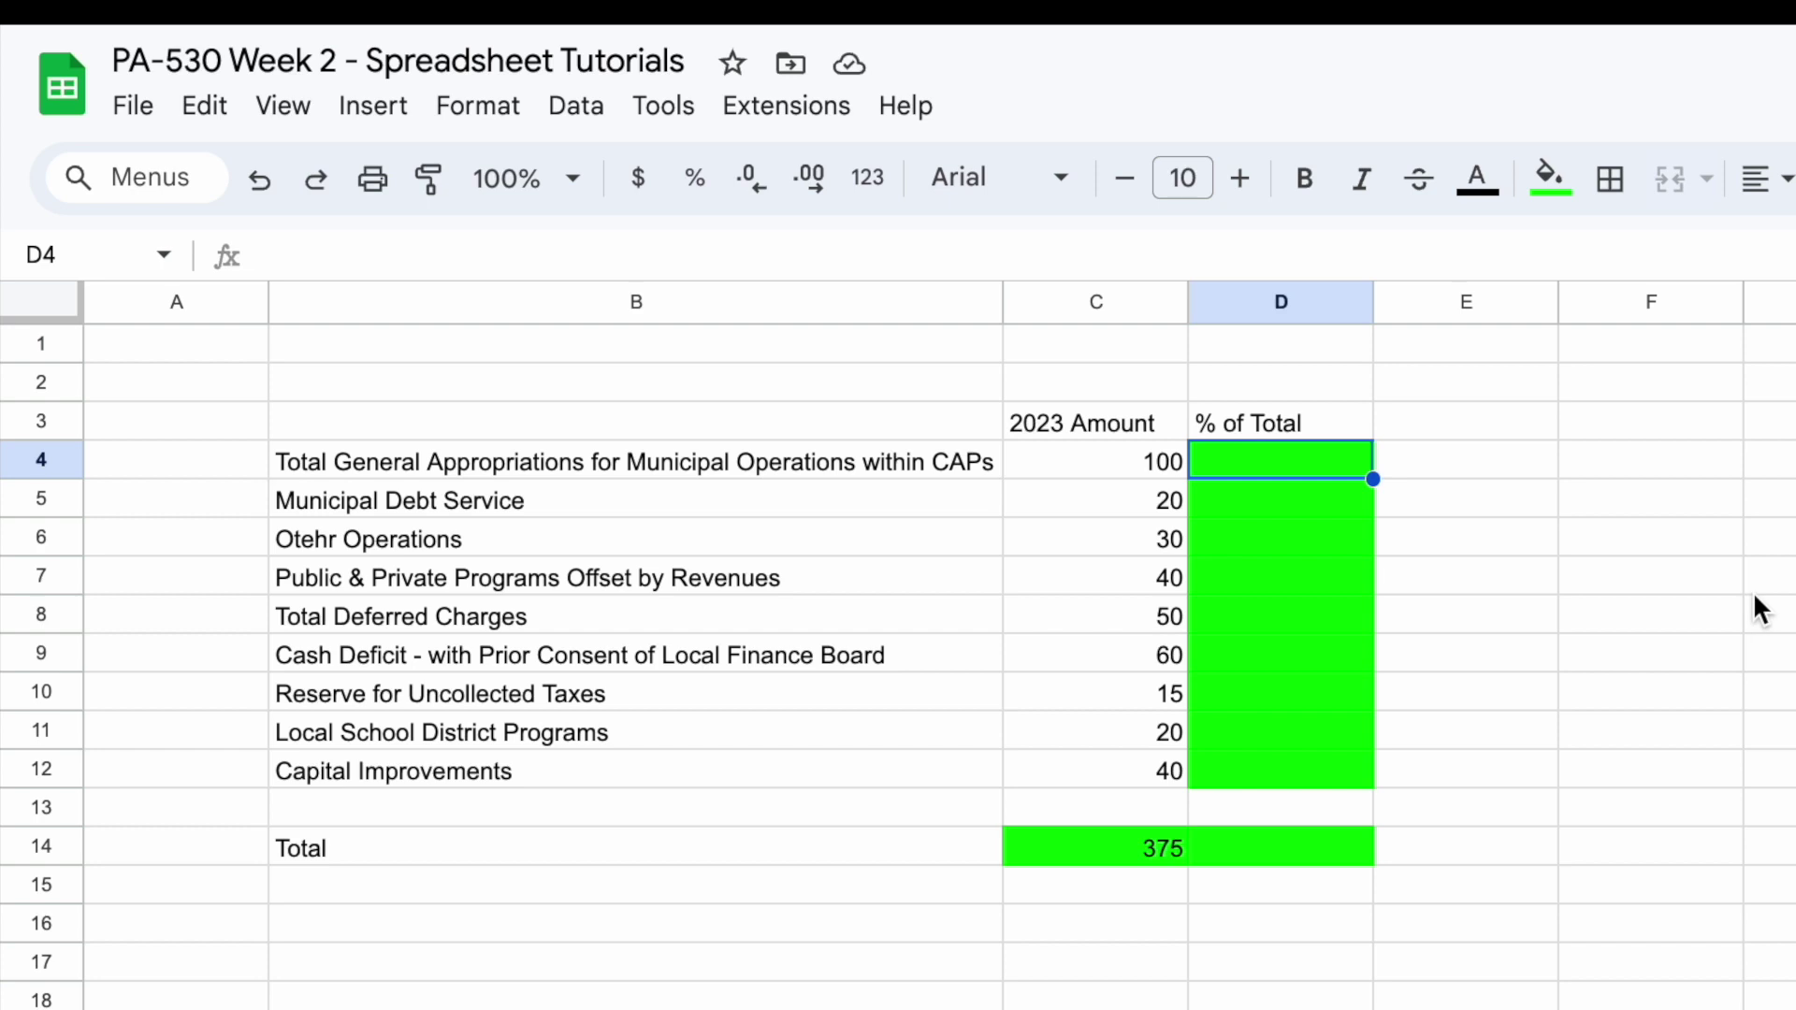
text(=)
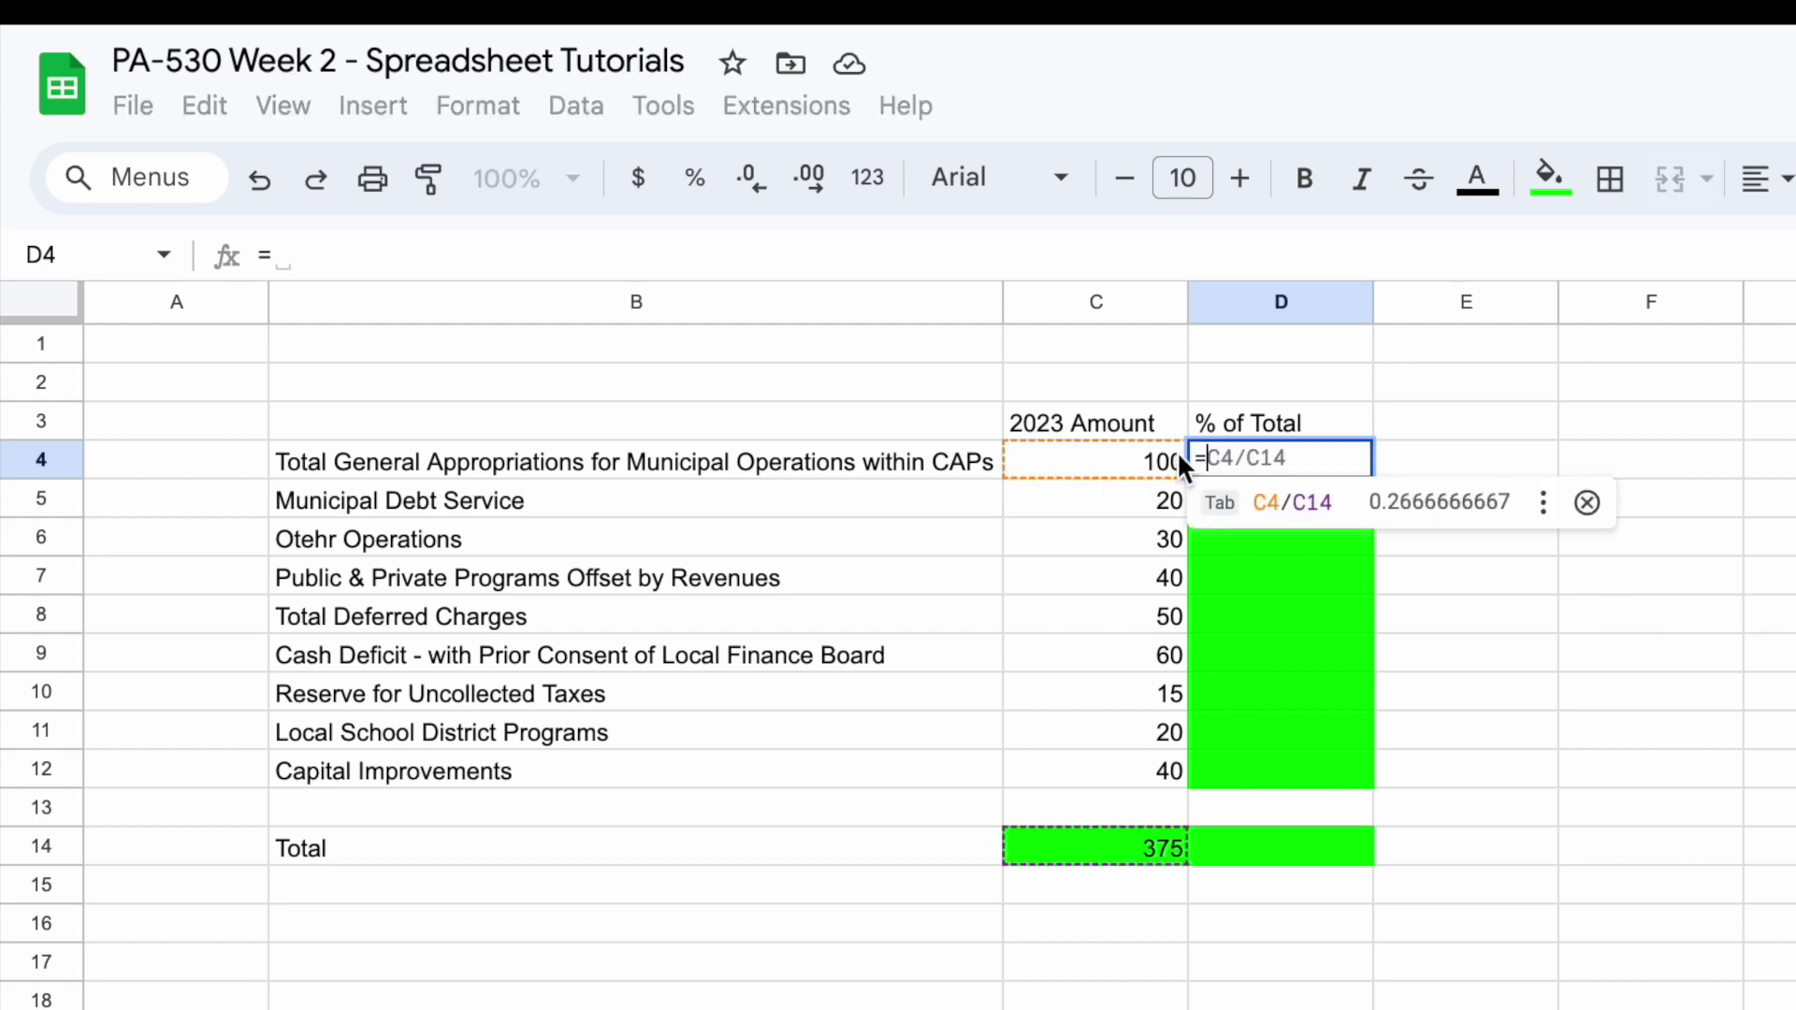
click(1143, 460)
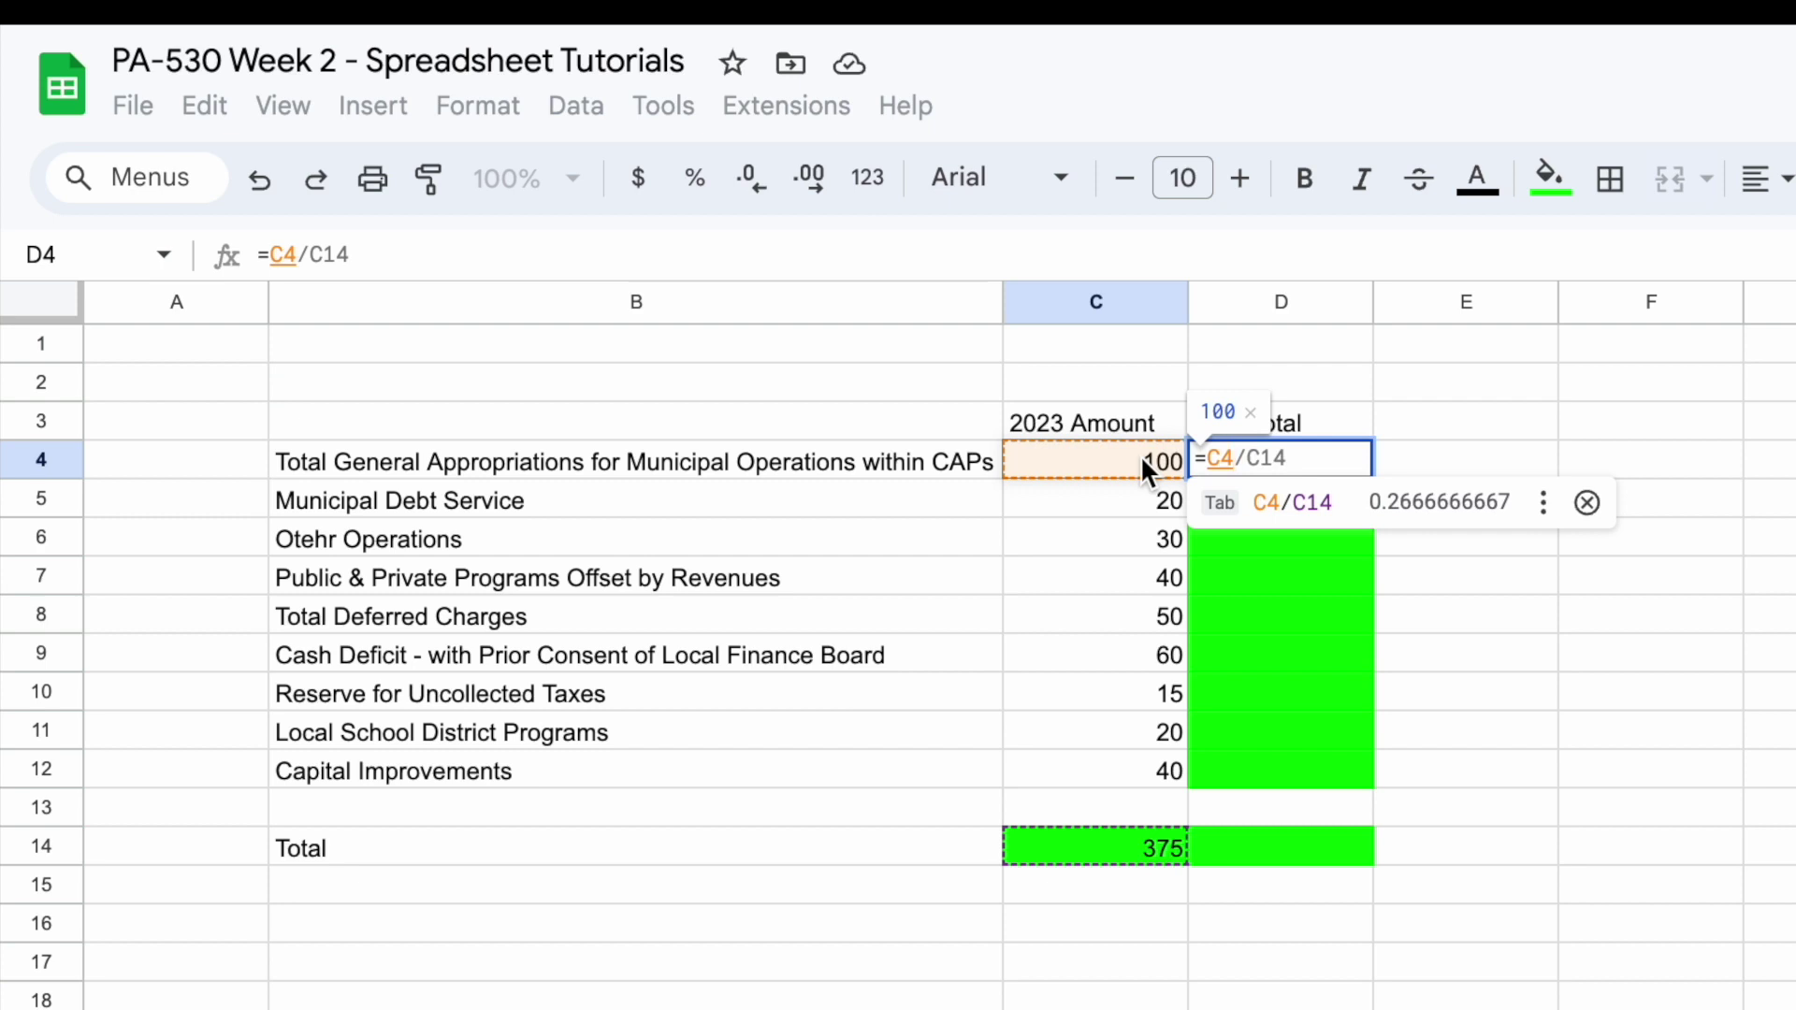
text(/)
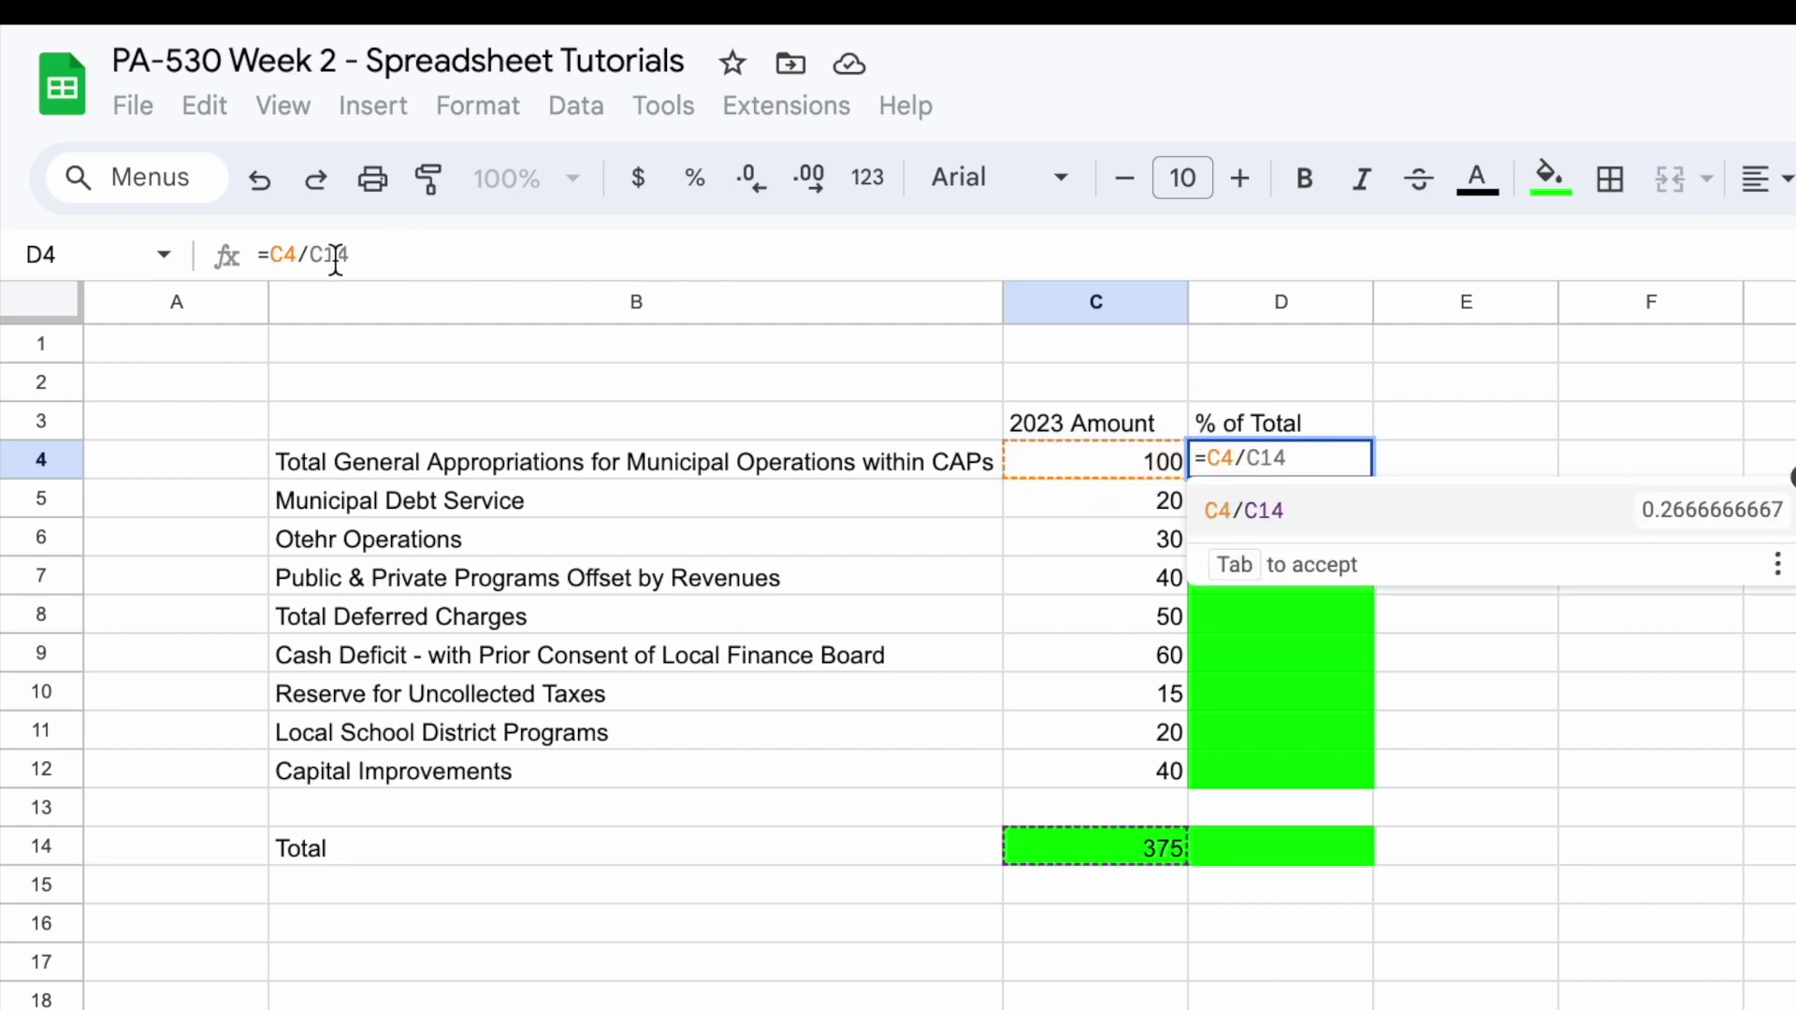
click(1147, 853)
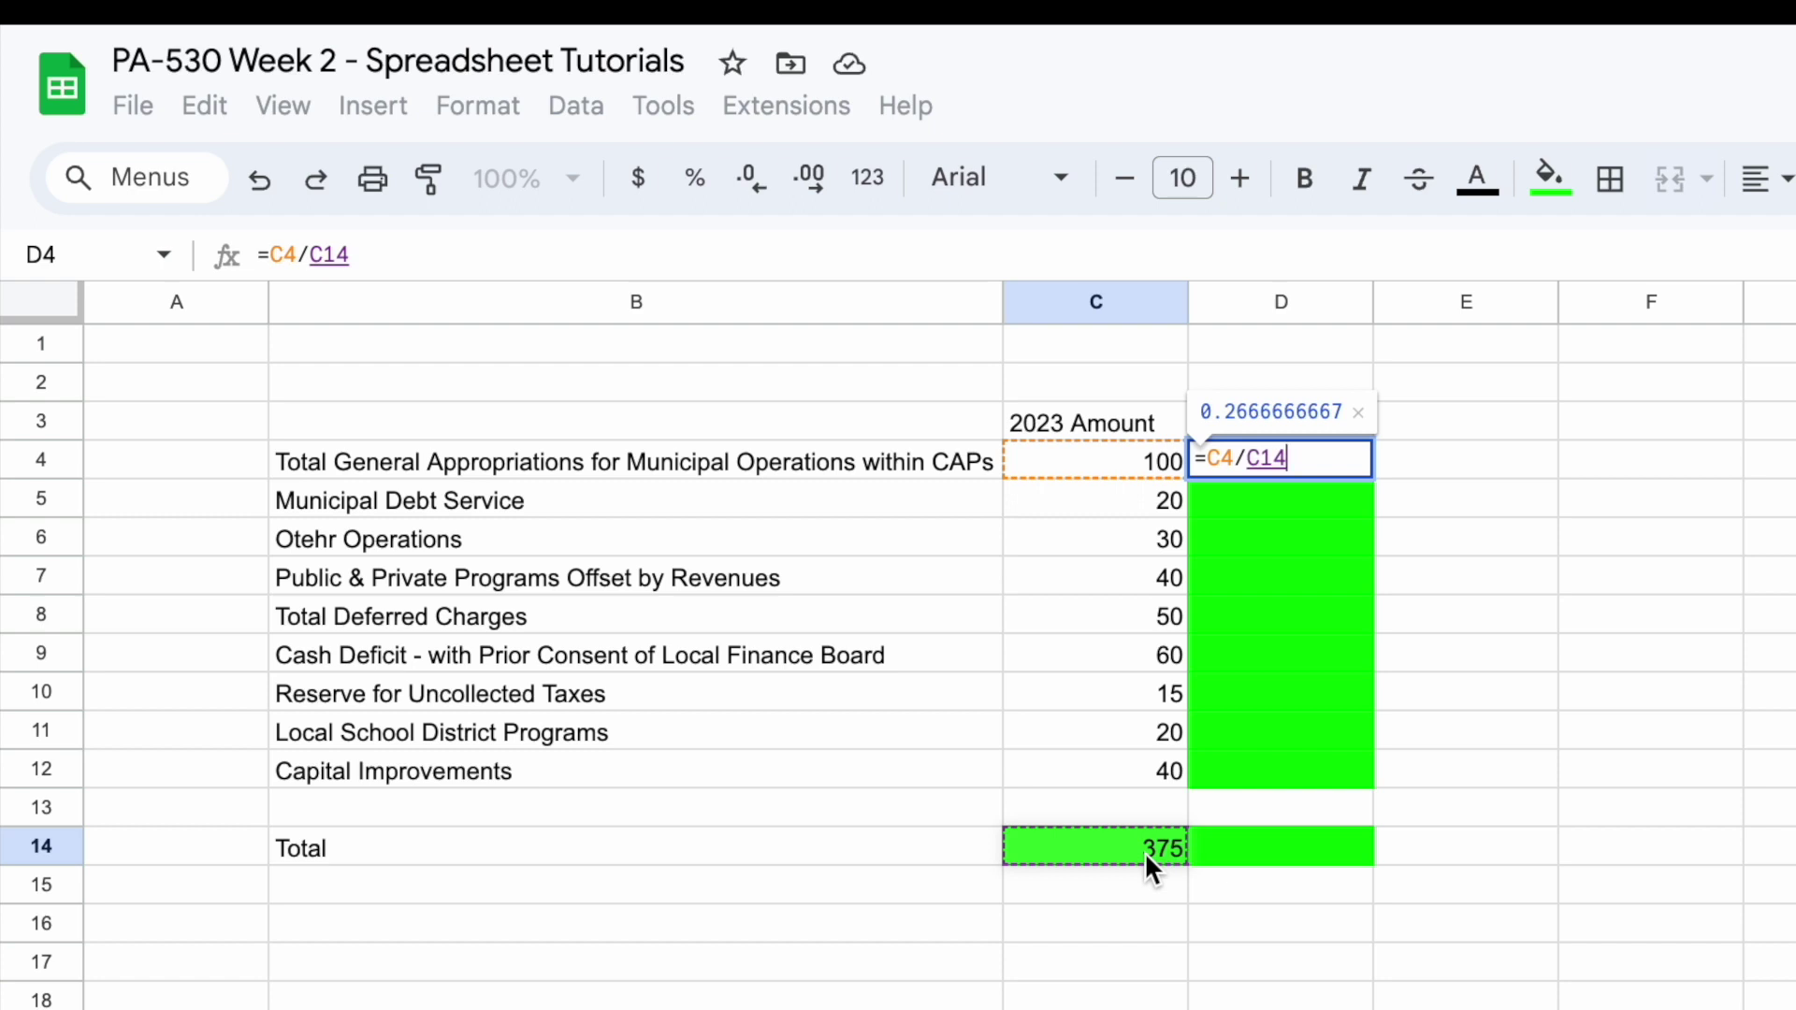
key(Return)
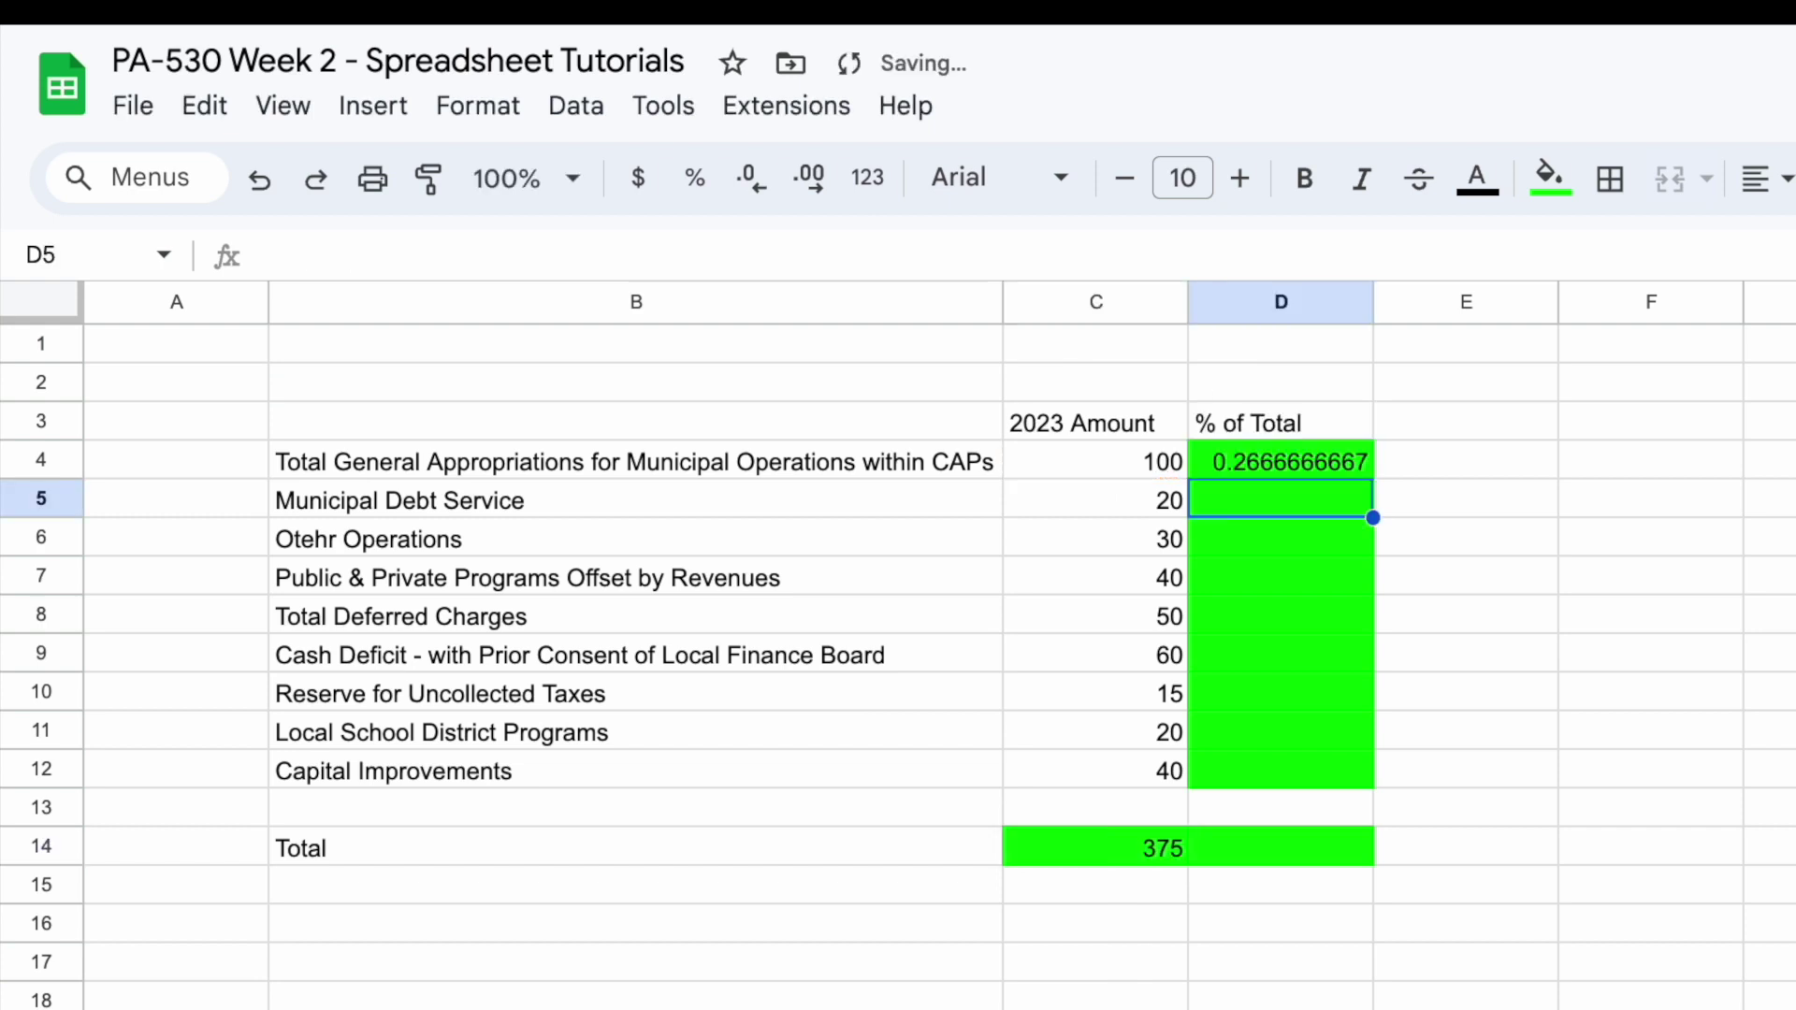
Format the share in D4 as a percentage with no decimal places
key(Up)
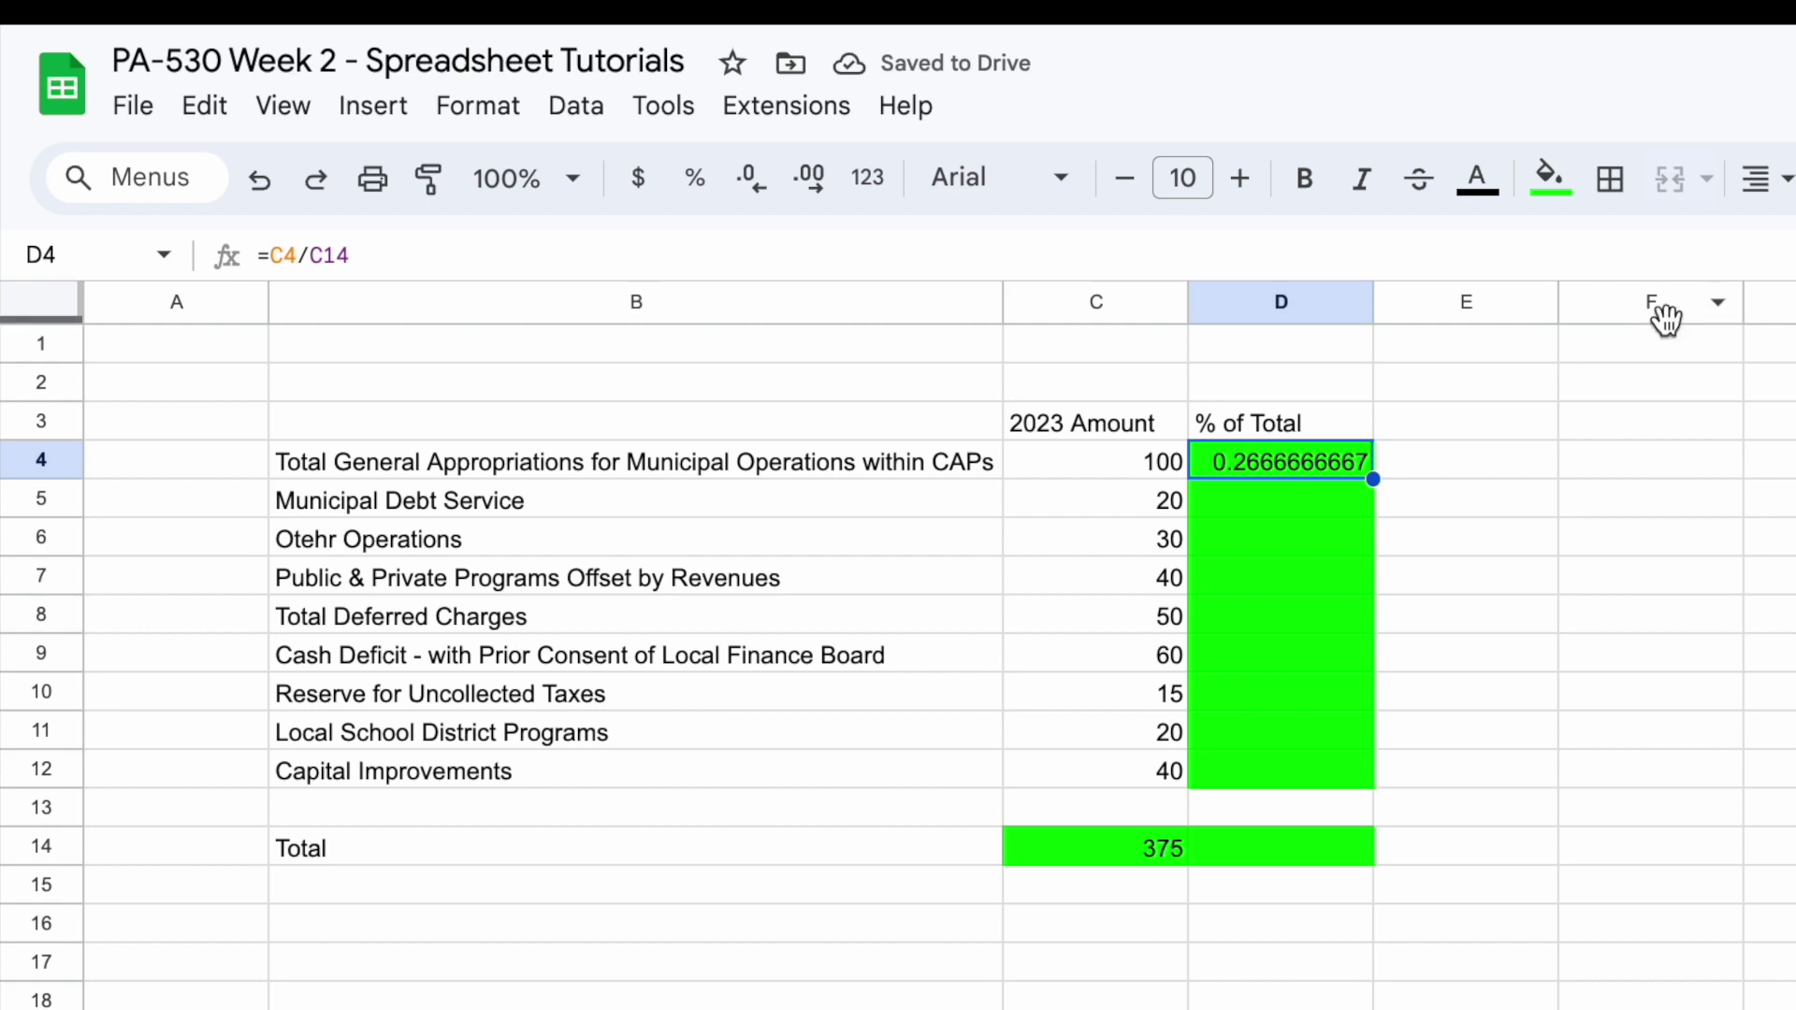
click(697, 197)
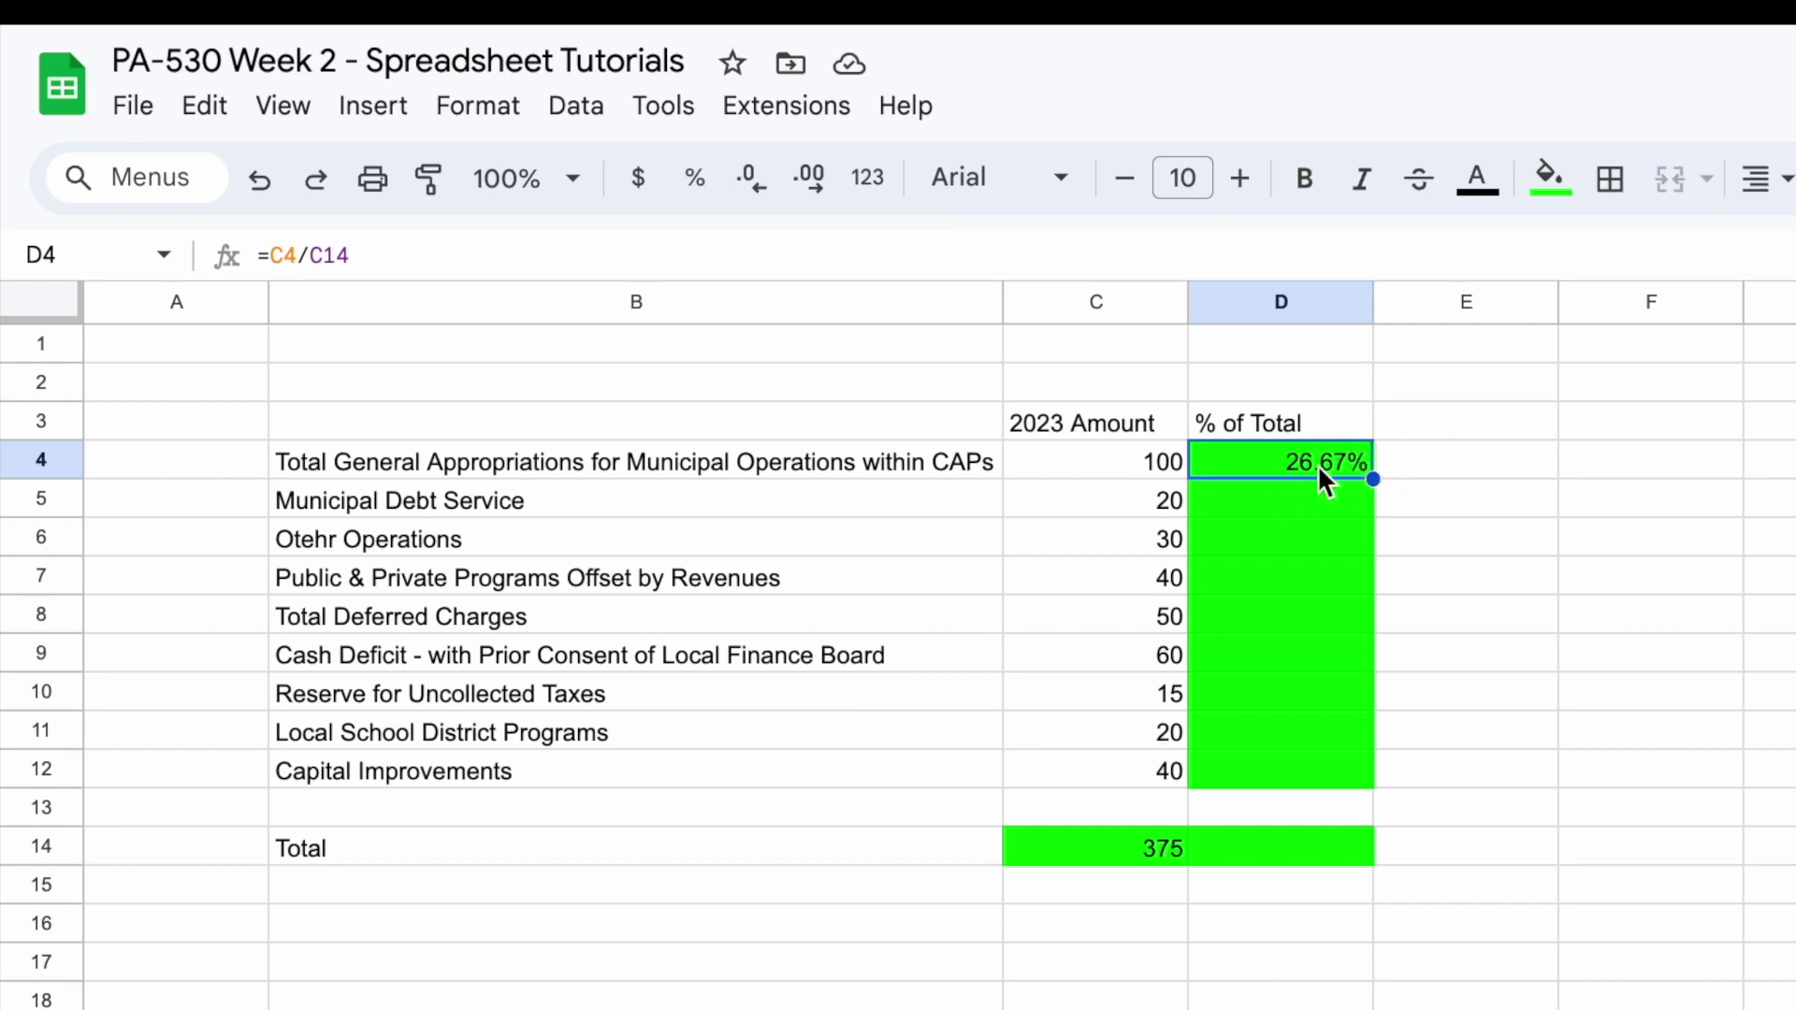
click(750, 185)
click(752, 187)
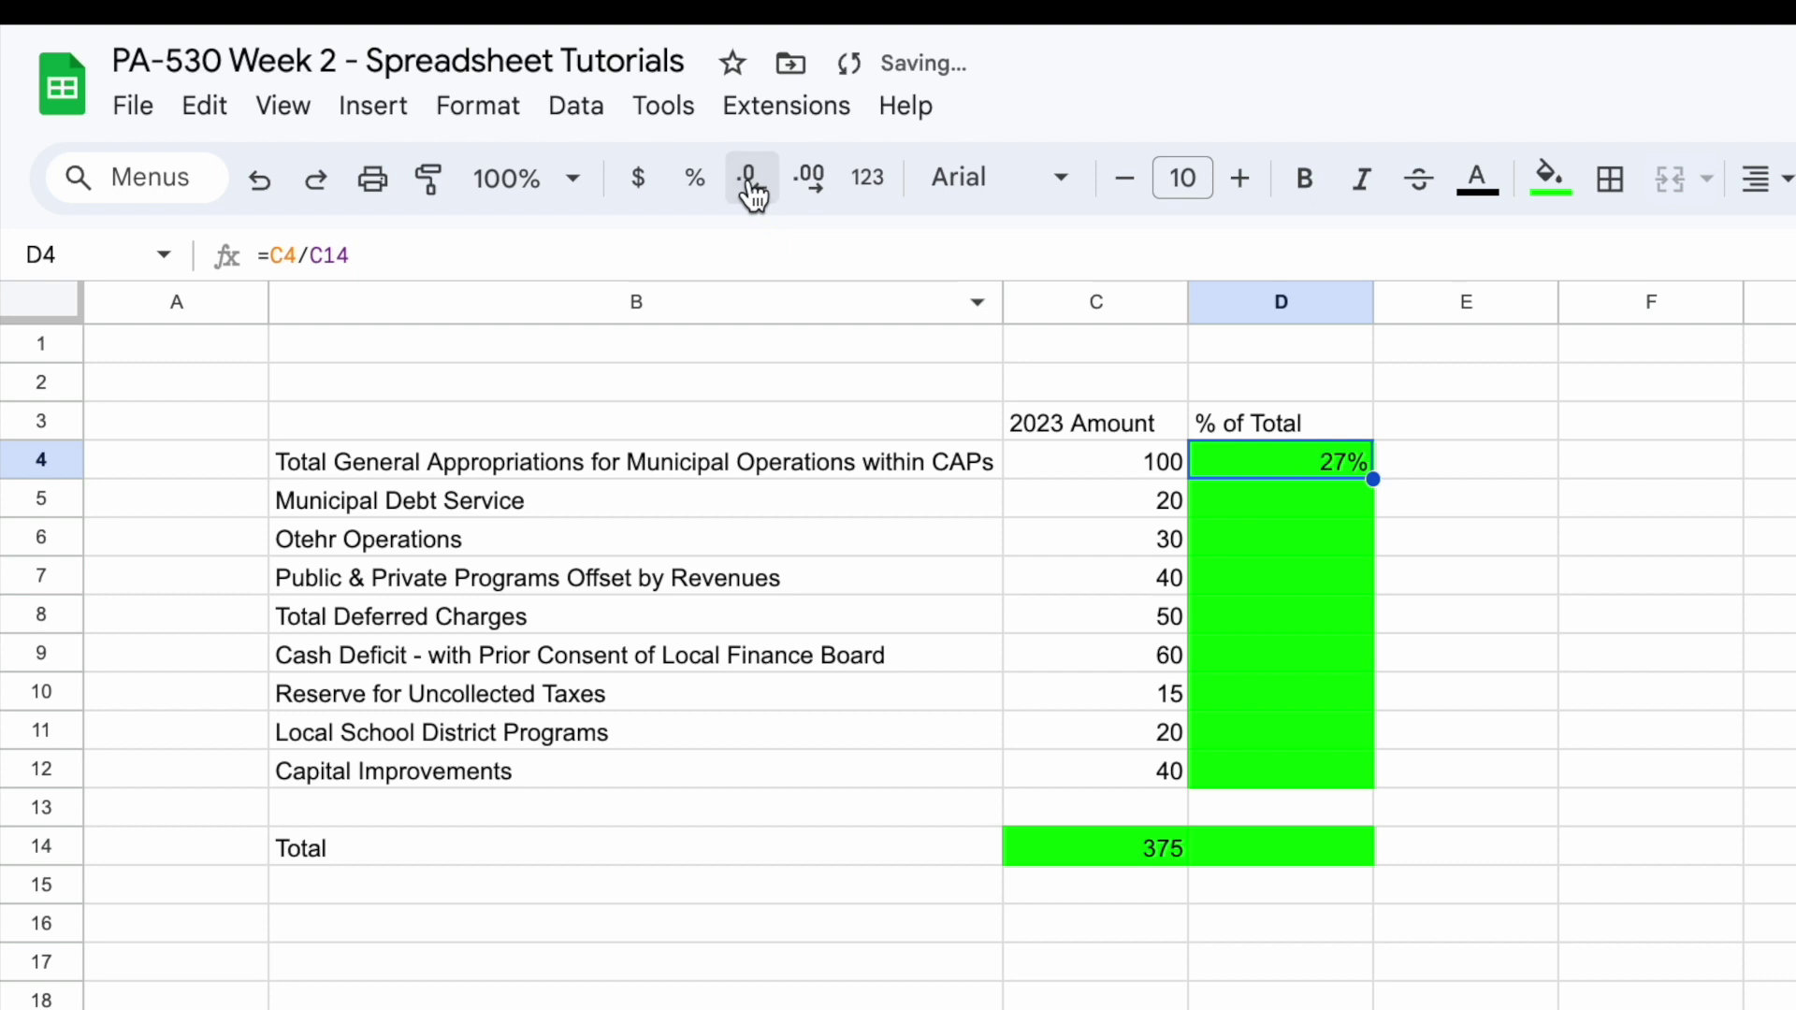
Enter =C5/C14 in D5 to calculate Municipal Debt Service's share of the total
click(1310, 502)
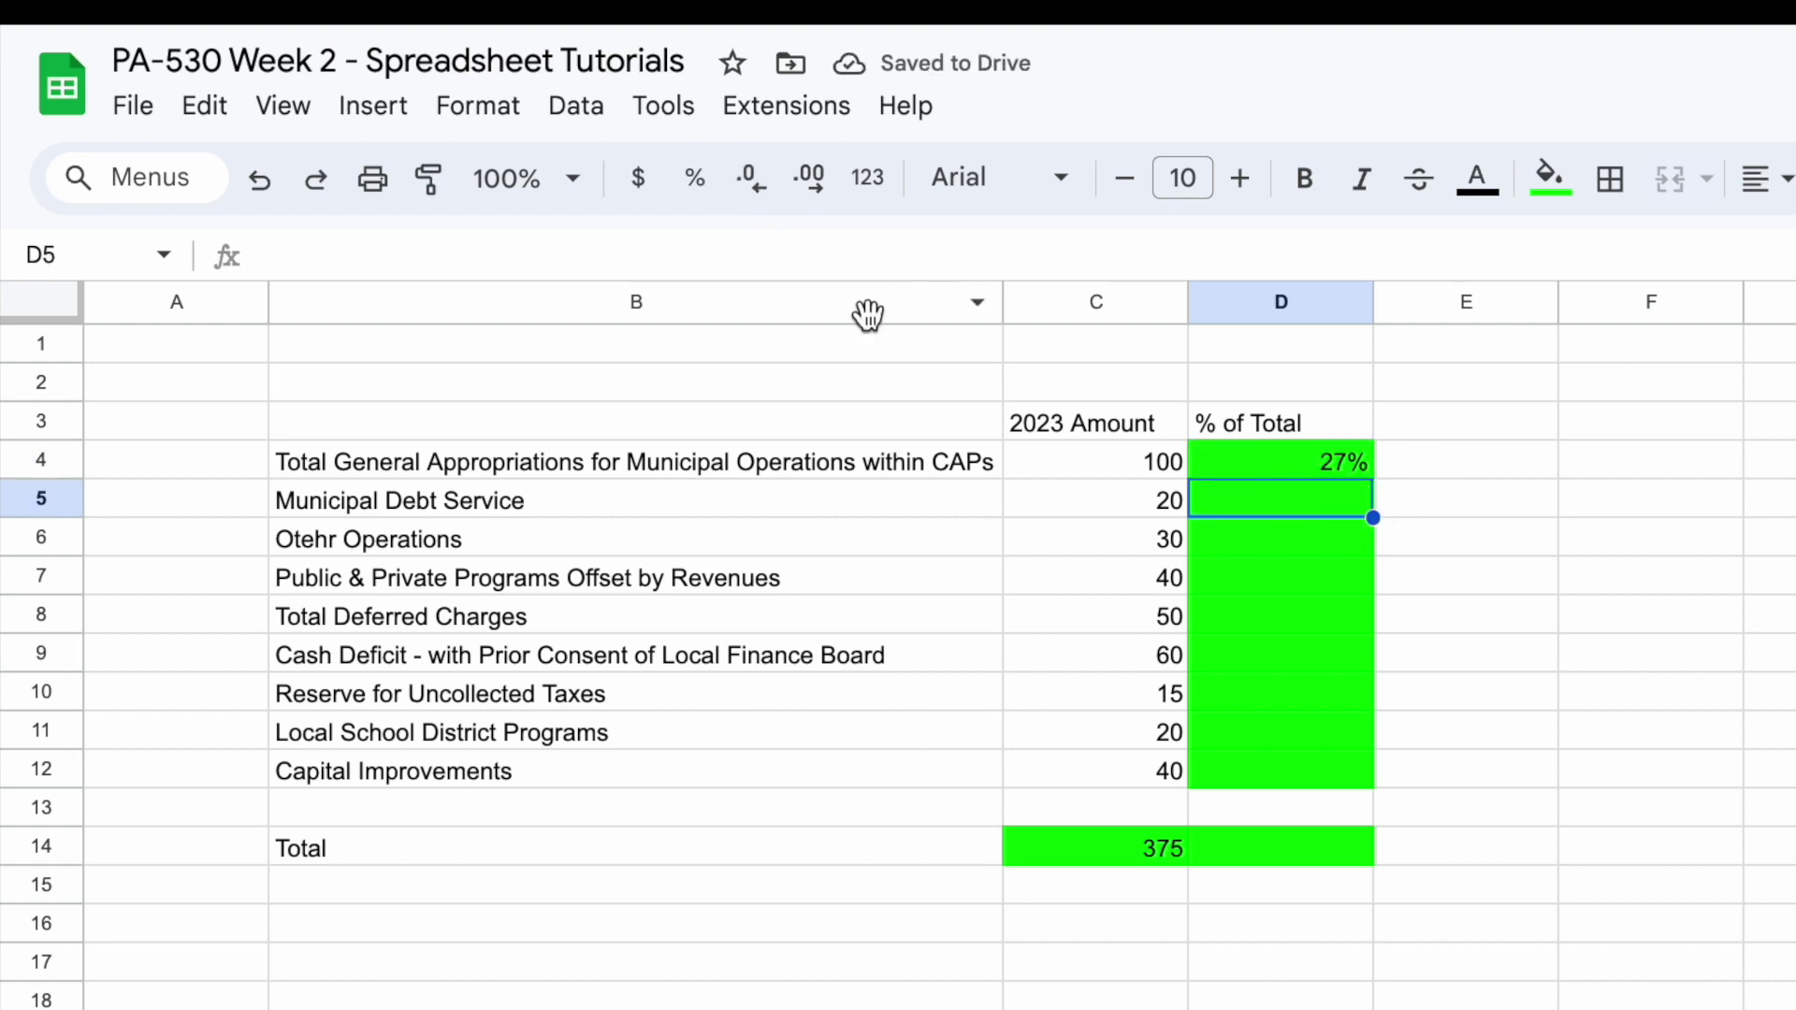
text(=C5)
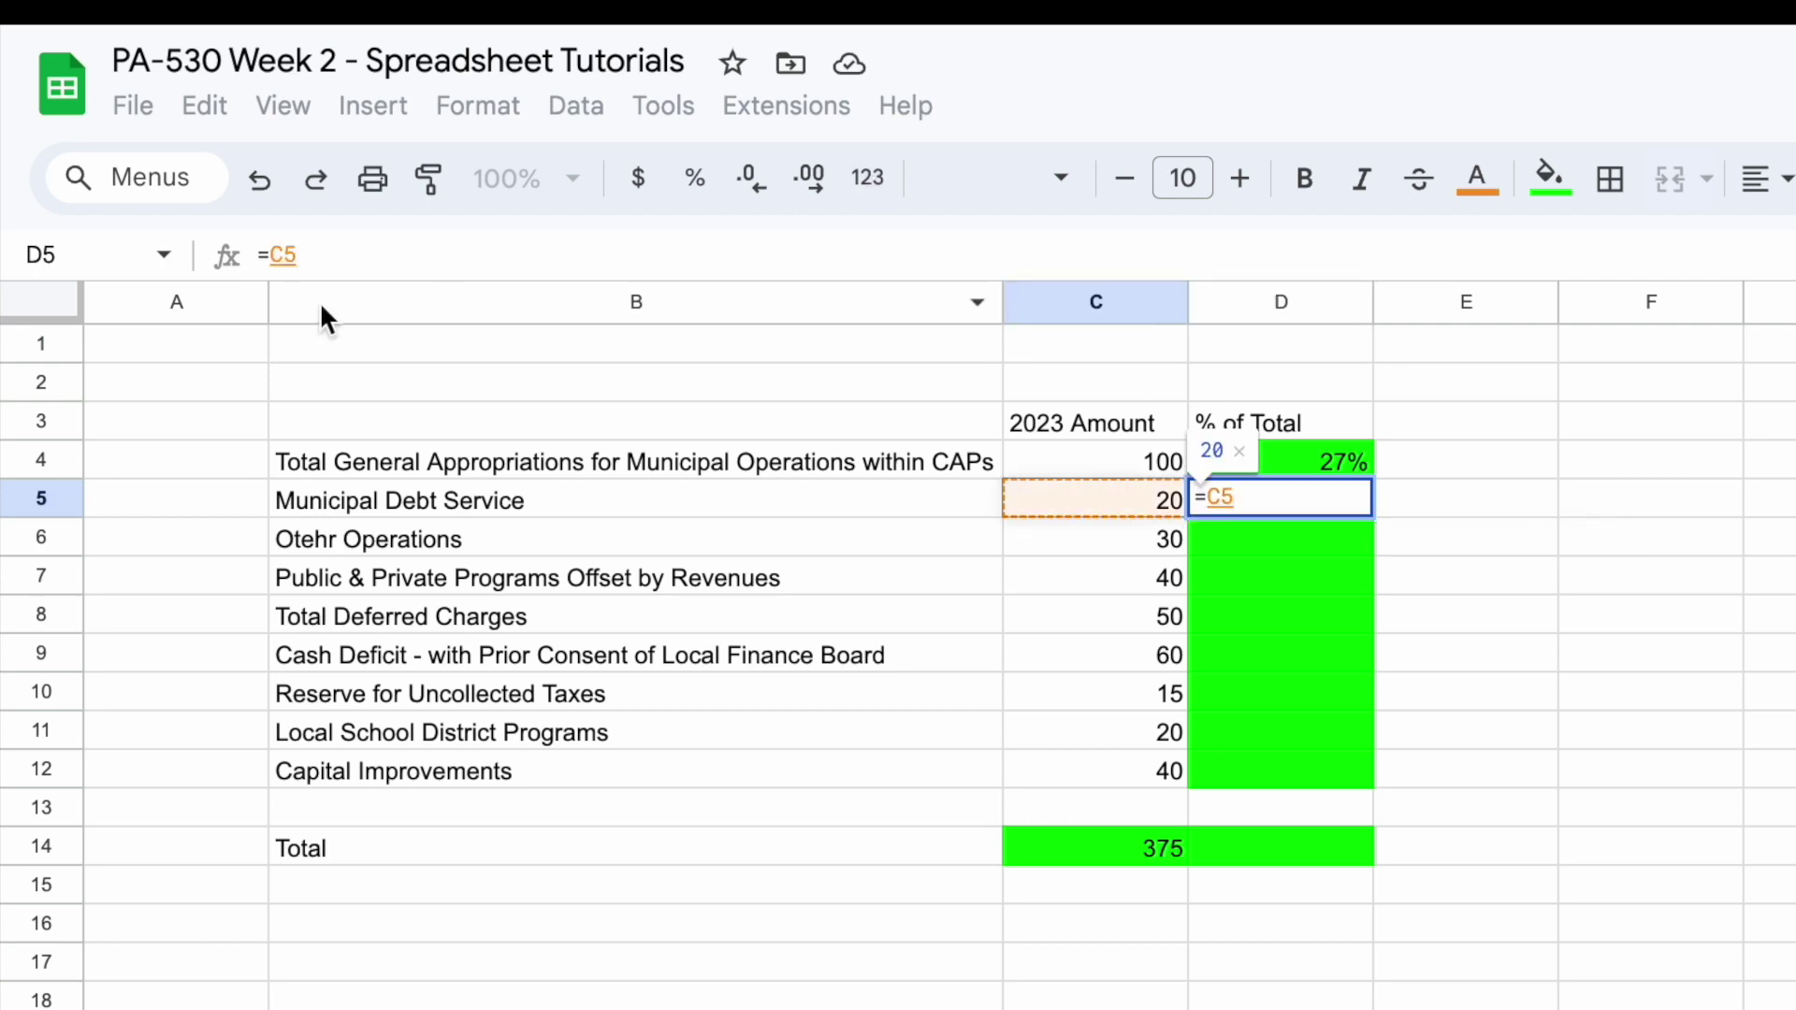
text(/)
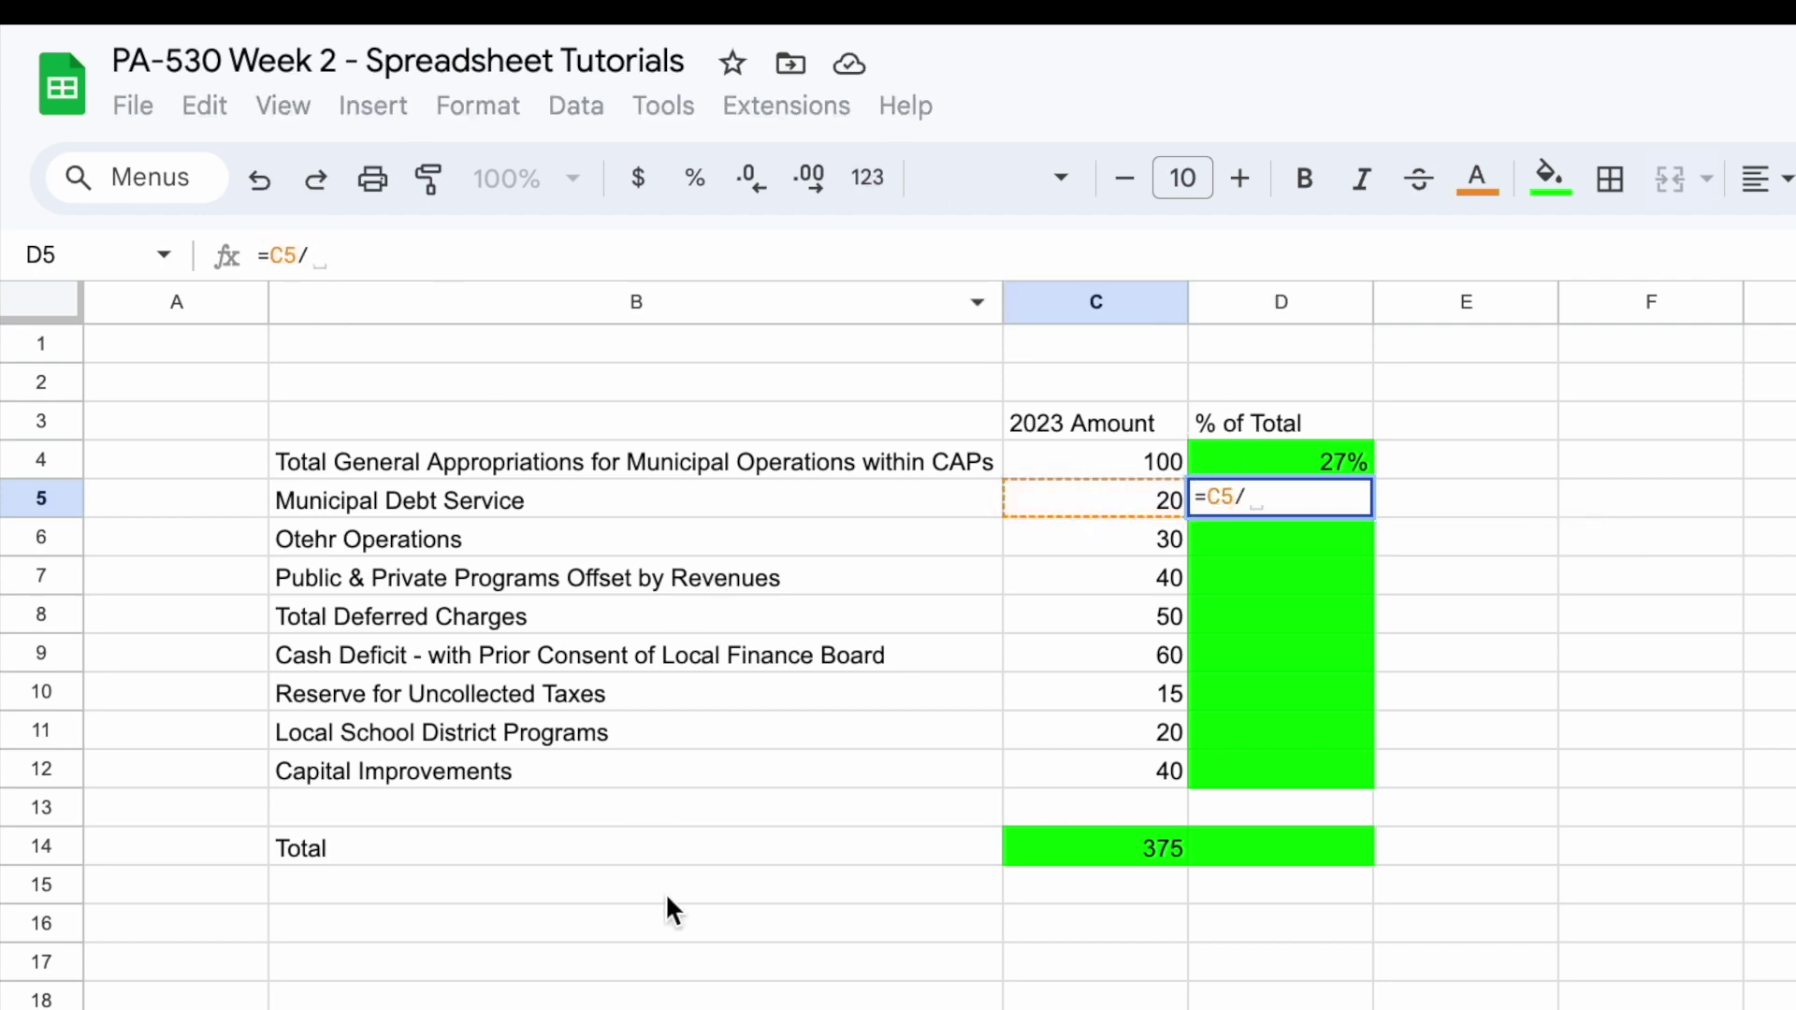
click(1131, 848)
key(Return)
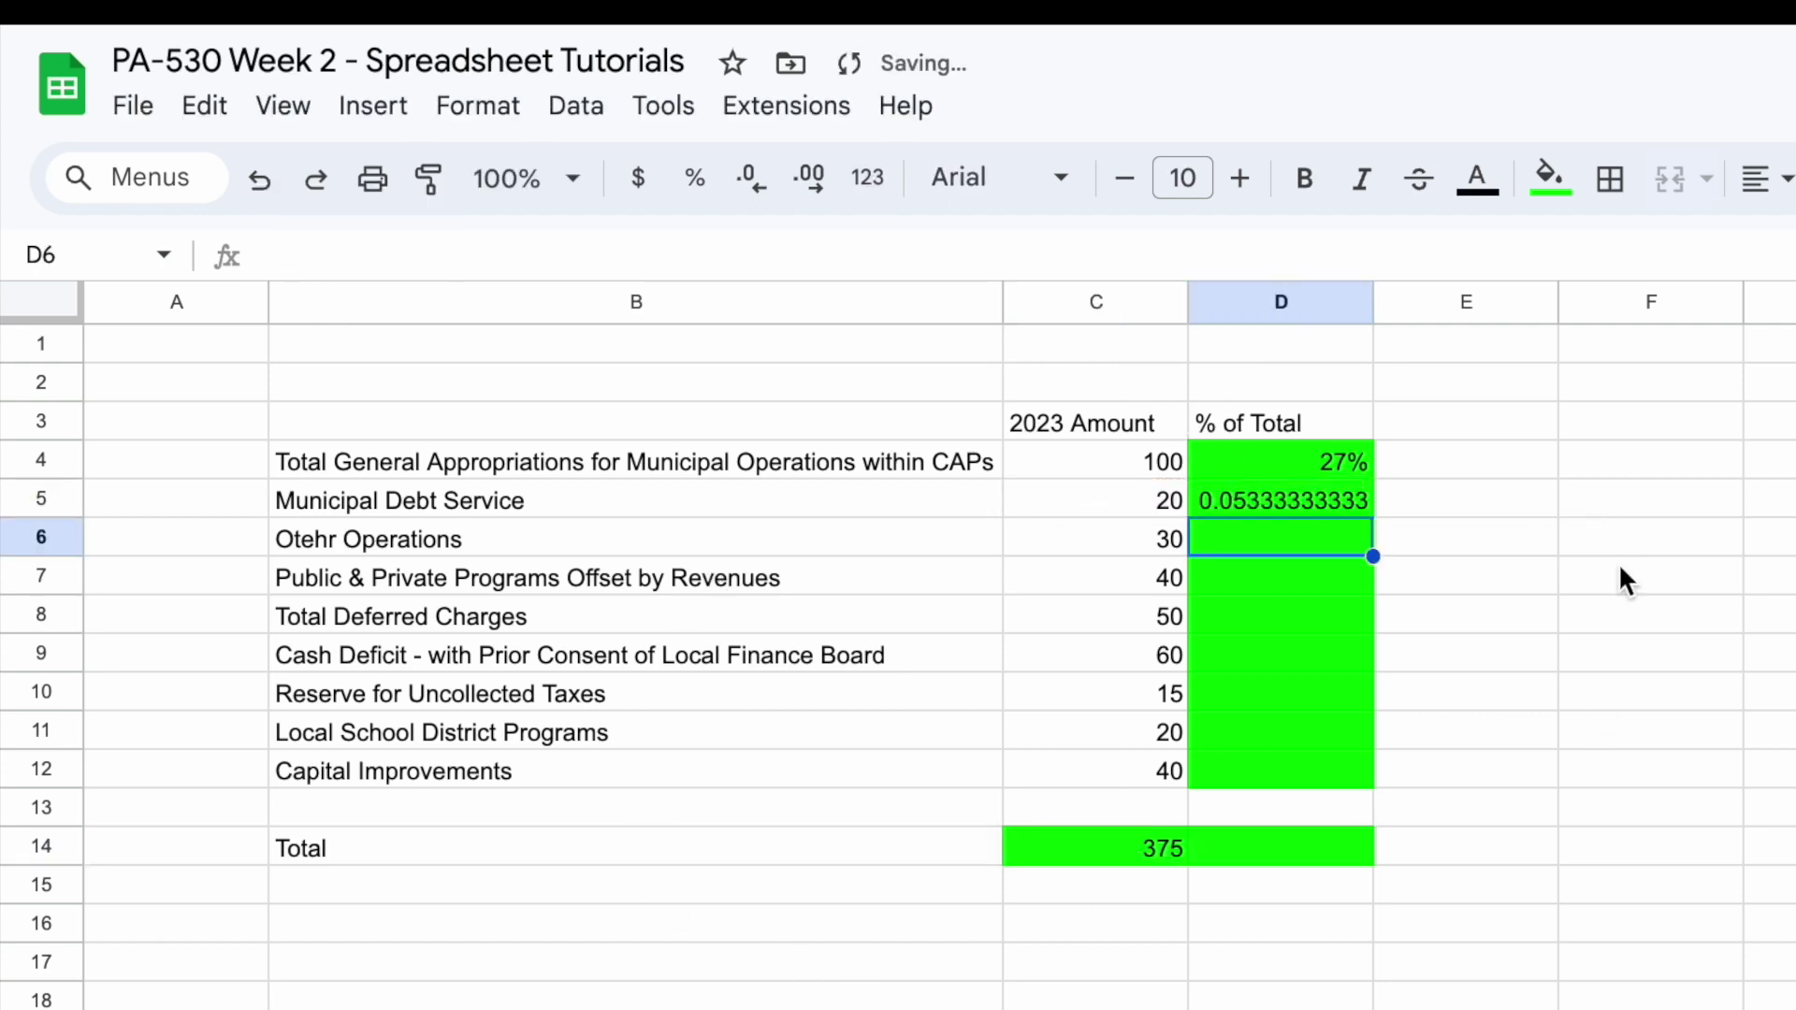
Format Municipal Debt Service's share in D5 as a percentage with no decimal places
click(1251, 501)
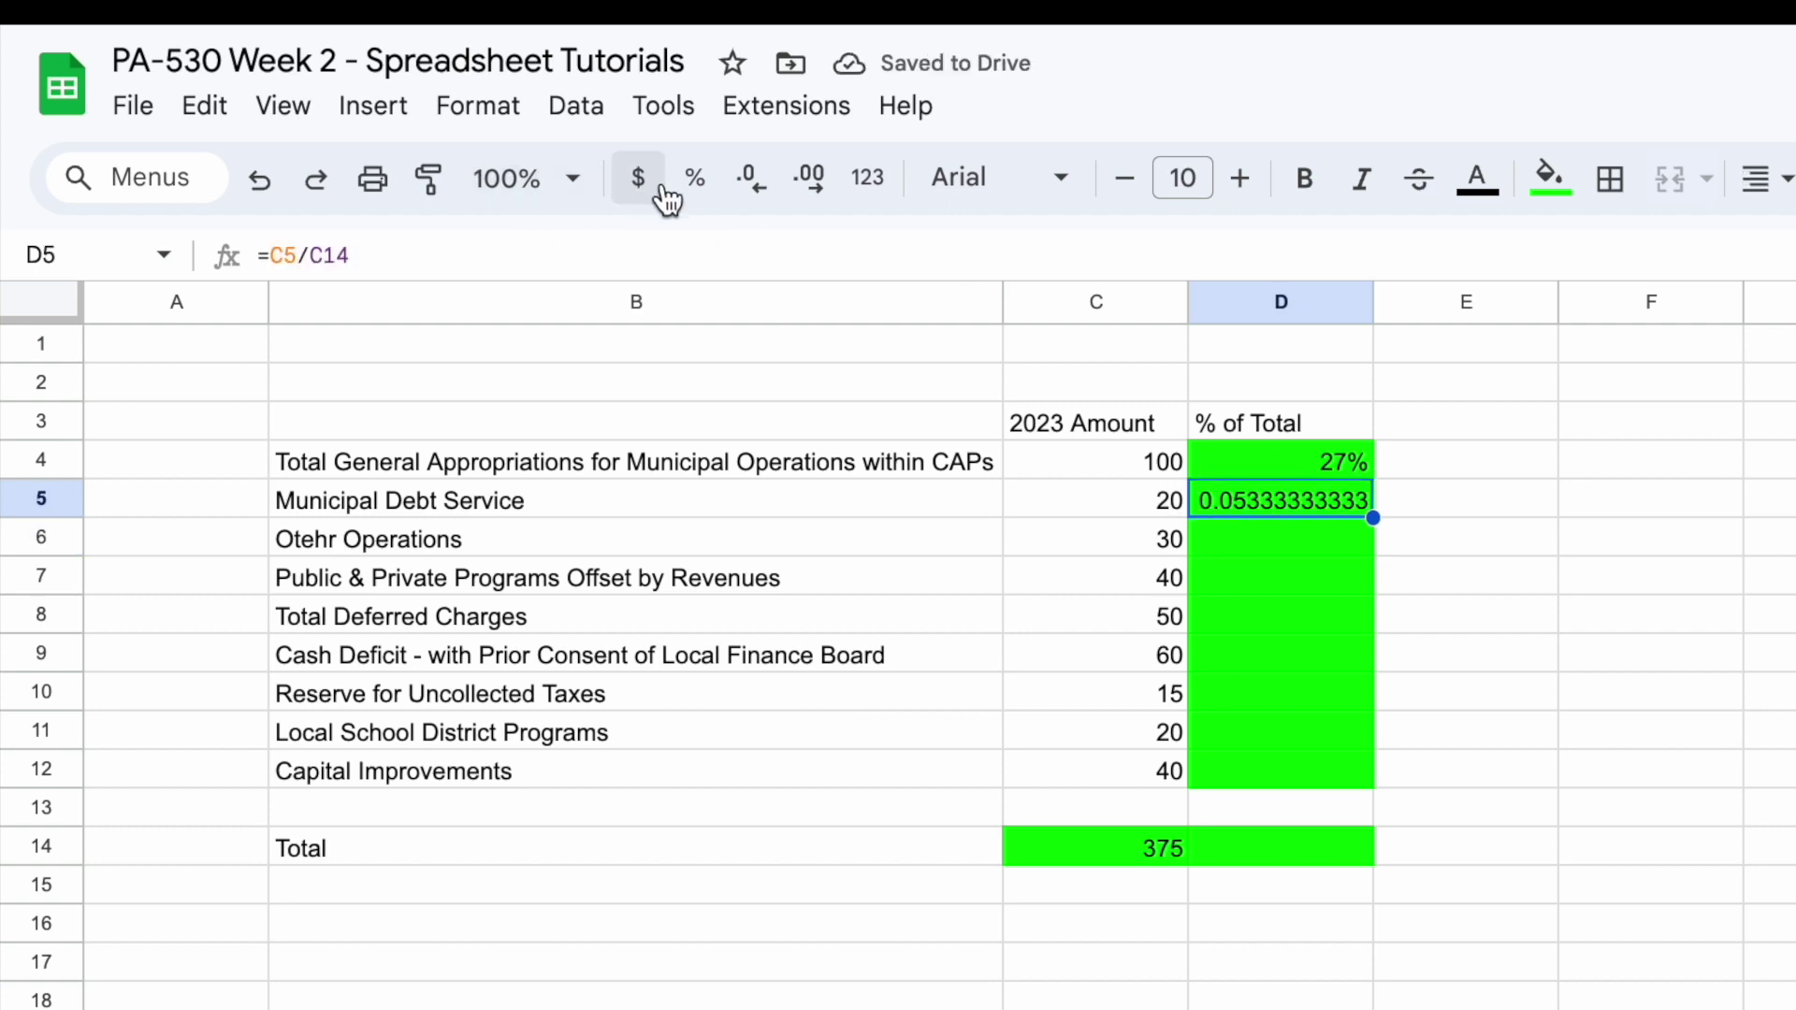
click(696, 180)
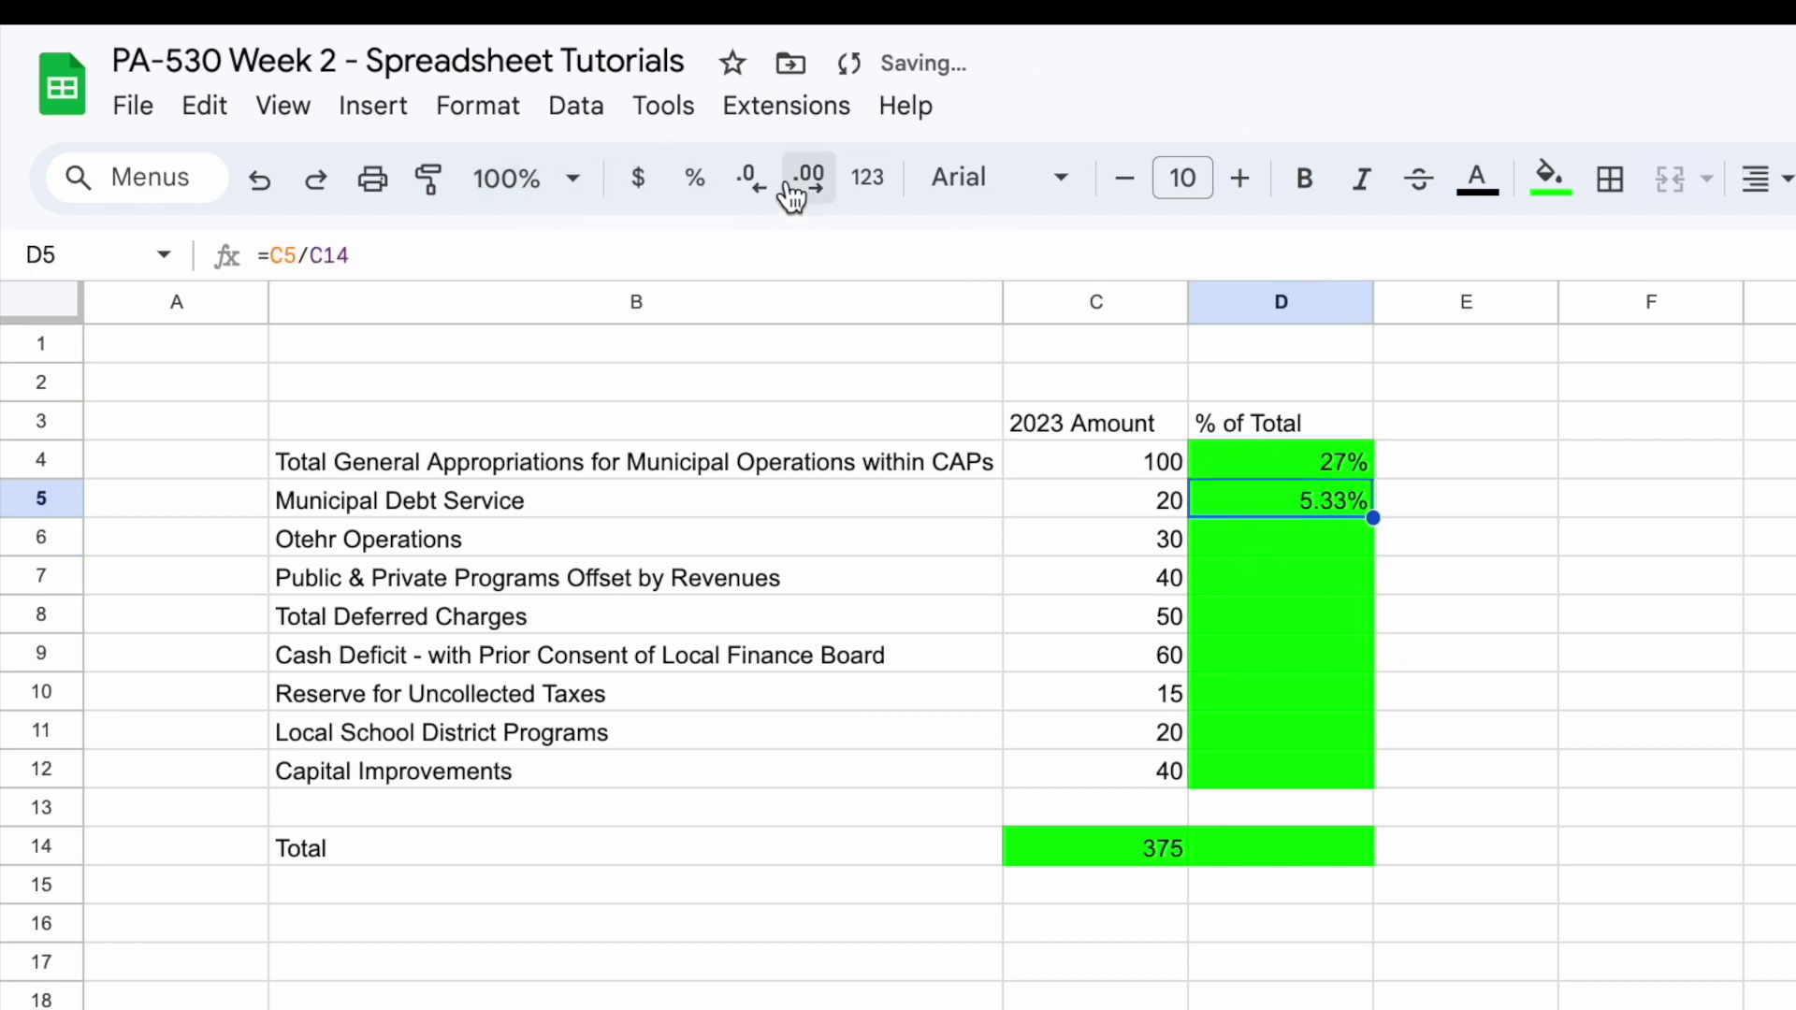
click(753, 182)
click(753, 183)
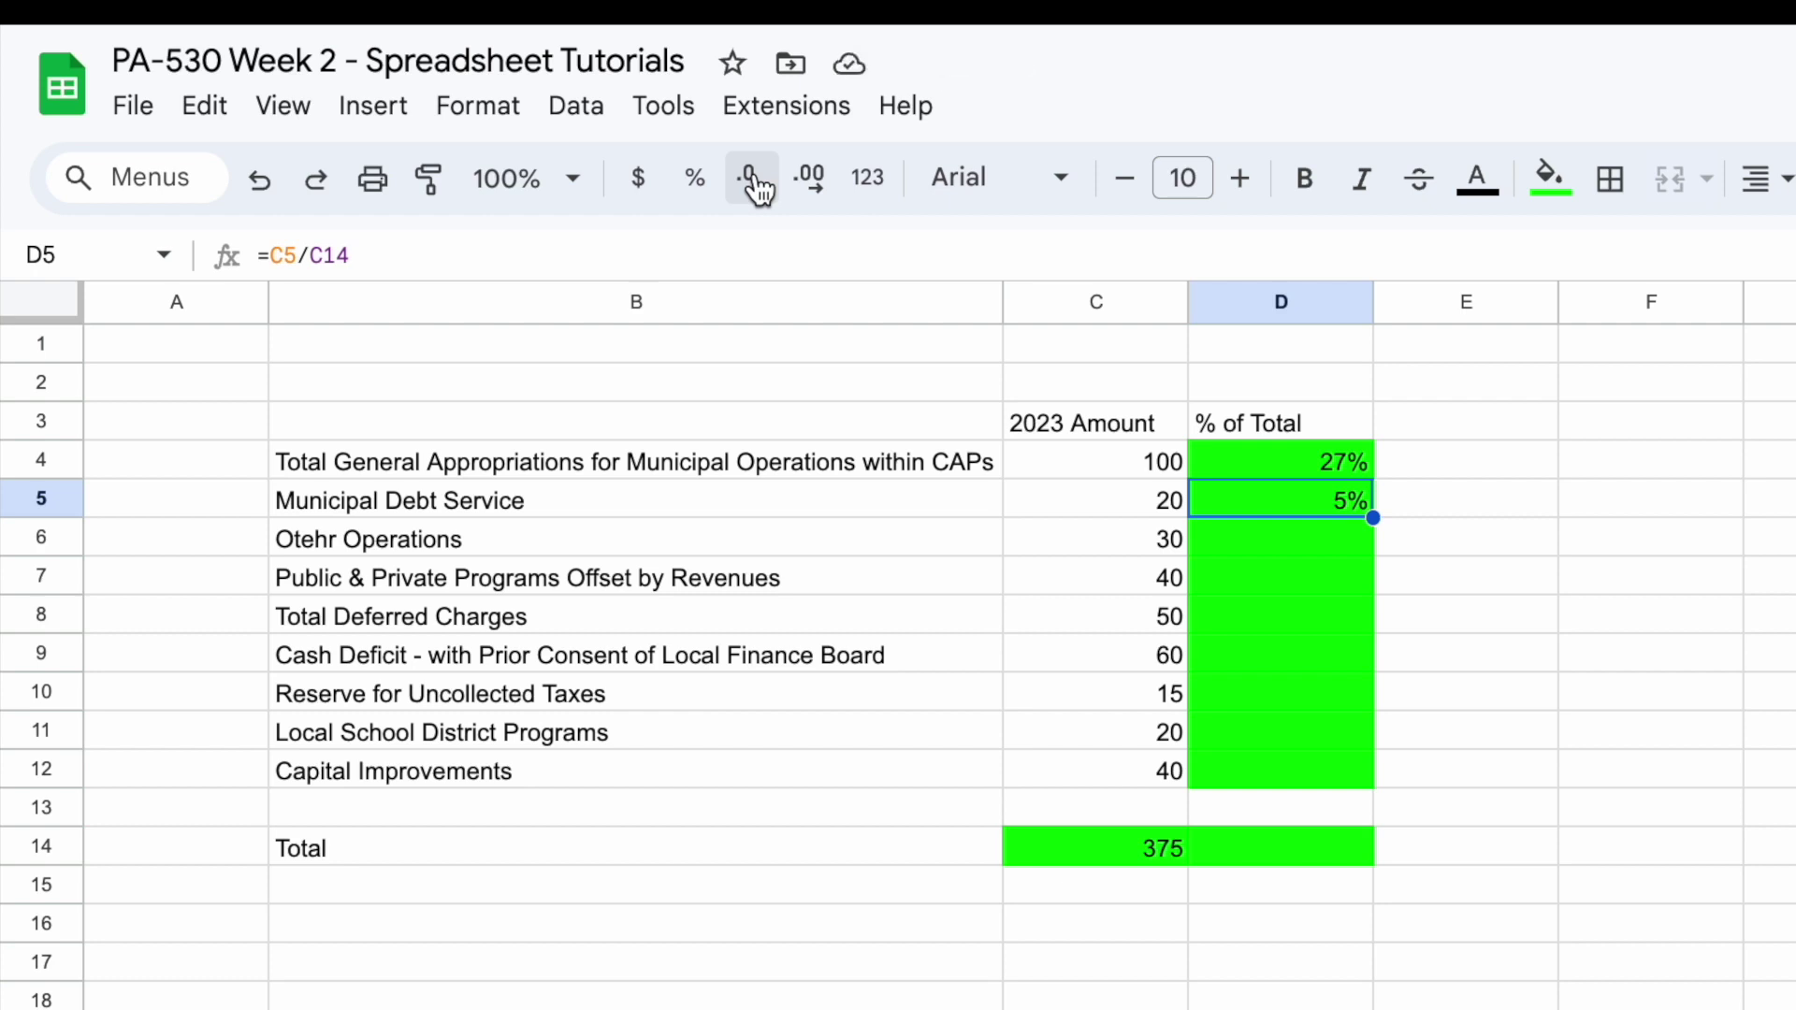
Fill the D5 formula down through D12 and inspect the cell references in the D6 copy
drag(1370, 517, 1361, 787)
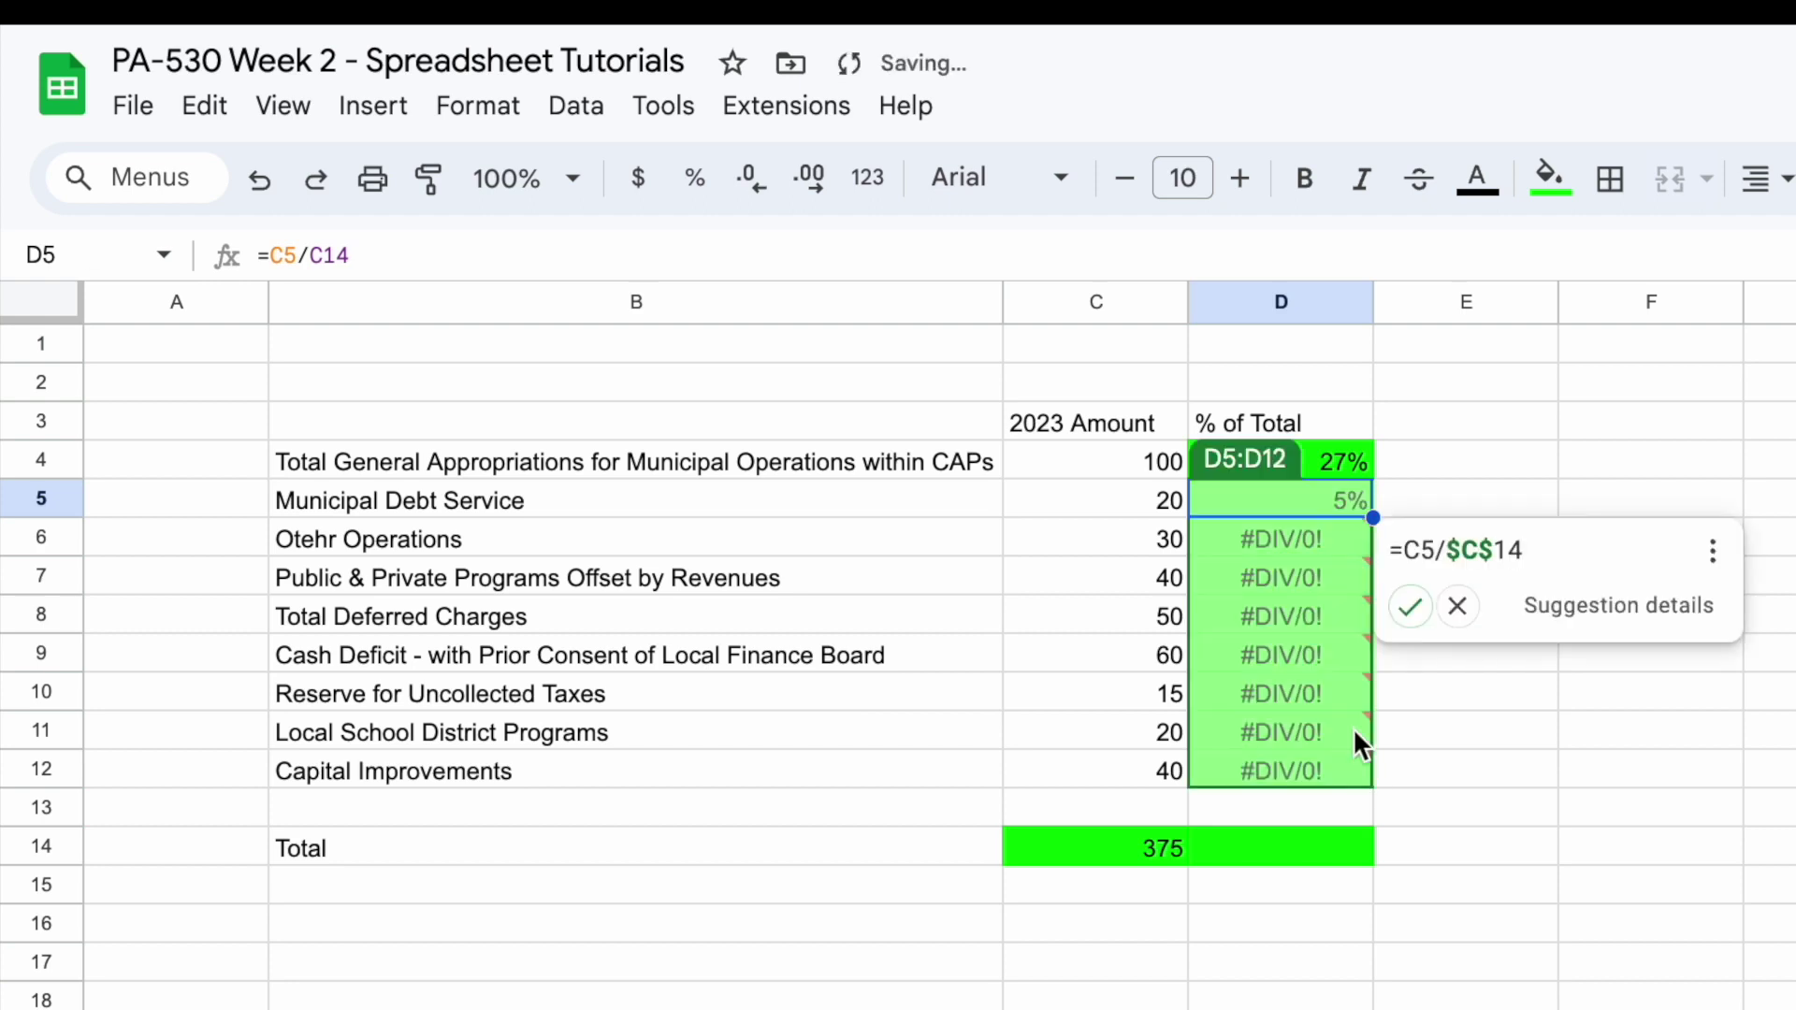
click(1300, 532)
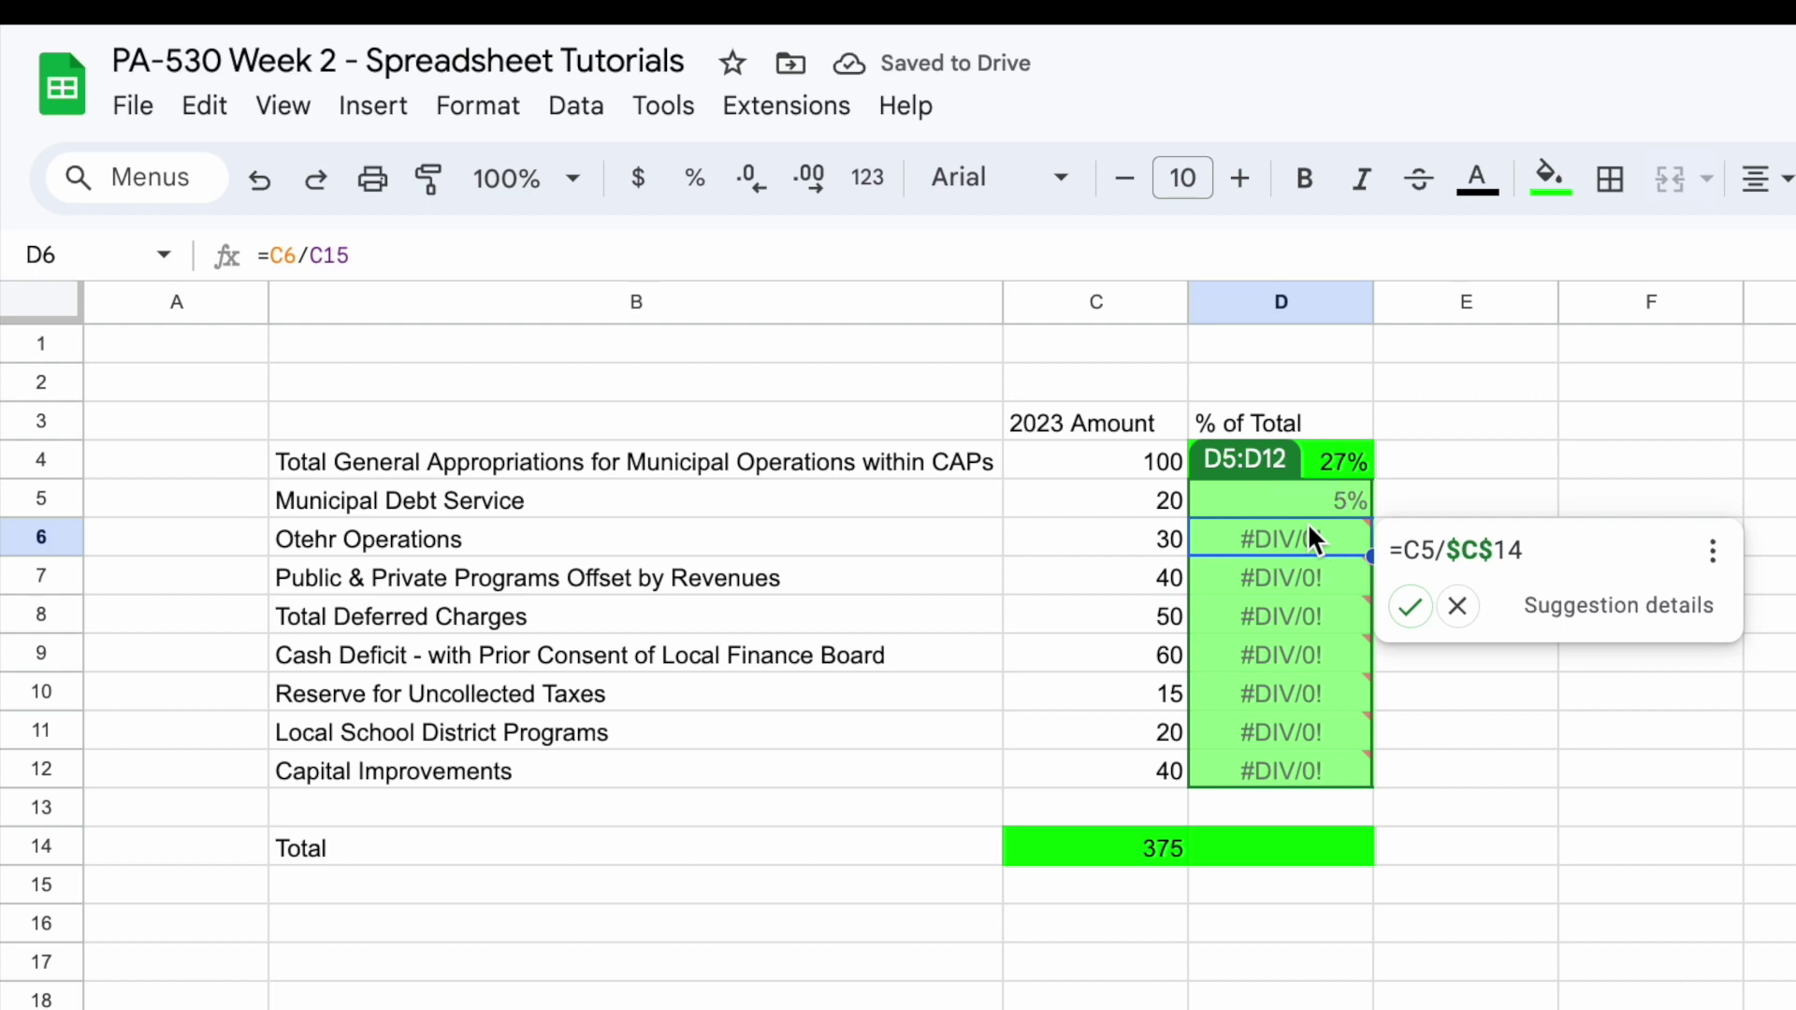
click(1491, 730)
click(1293, 529)
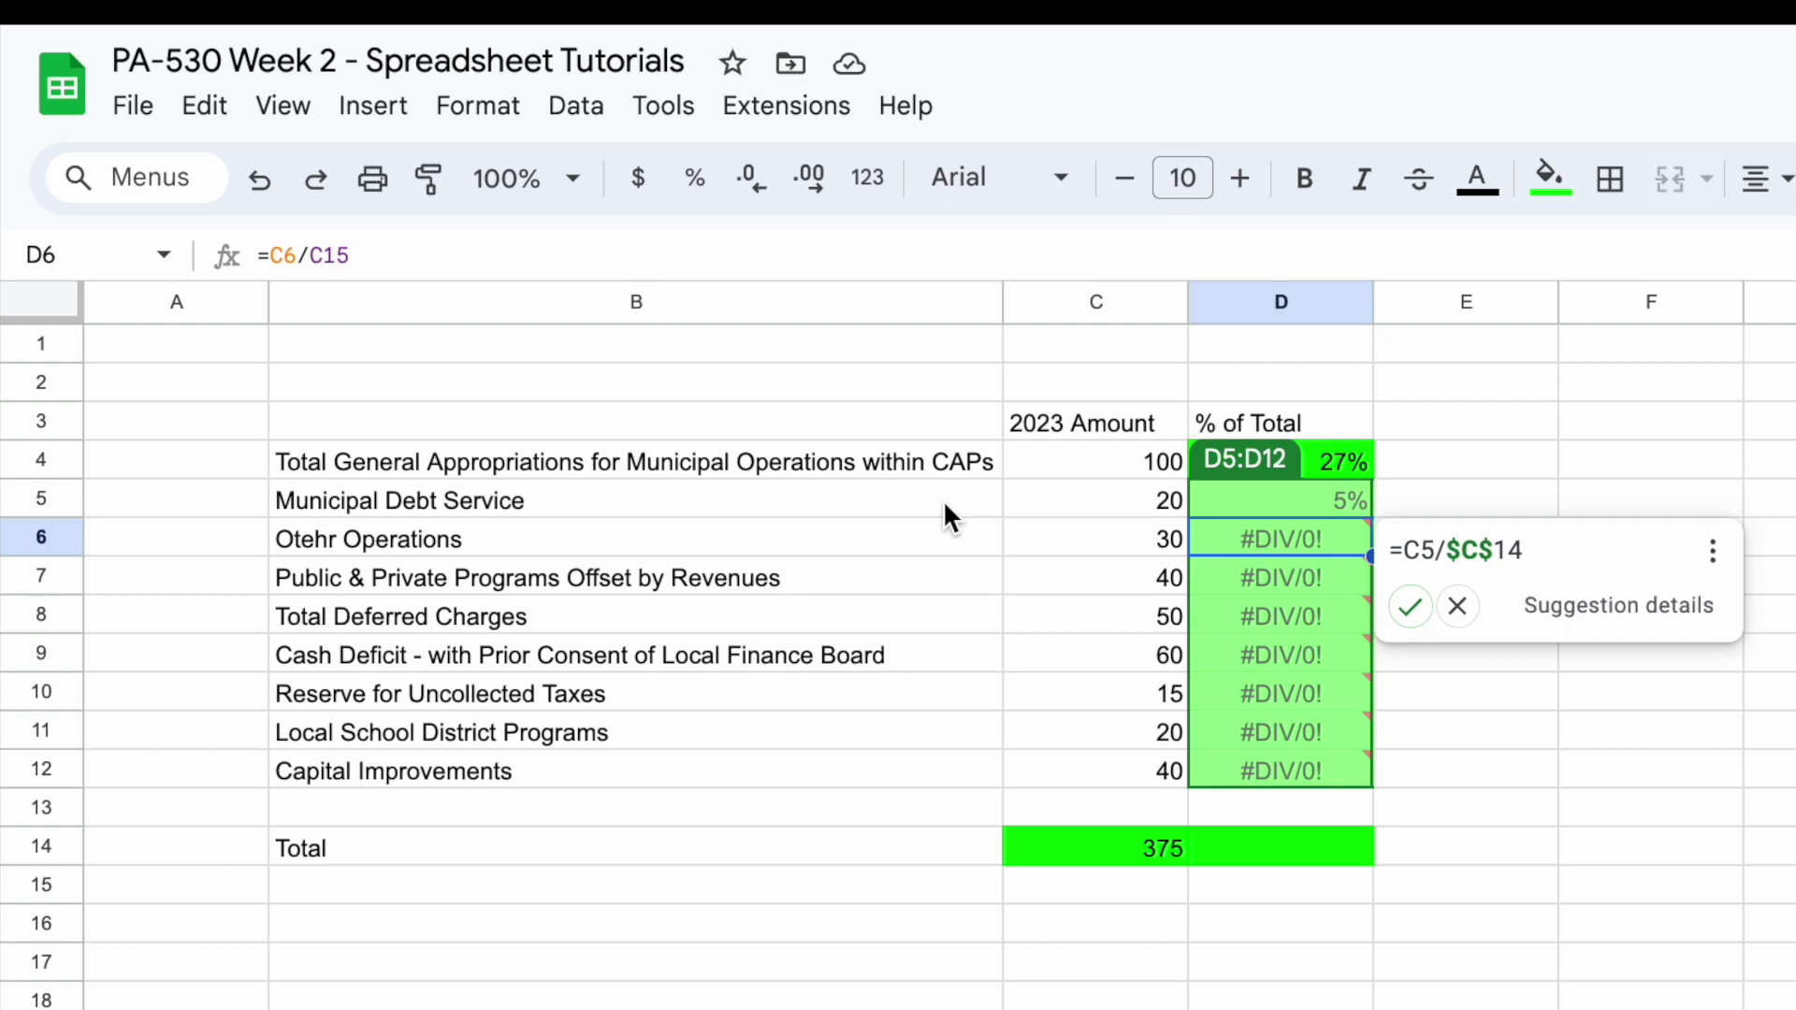
click(345, 254)
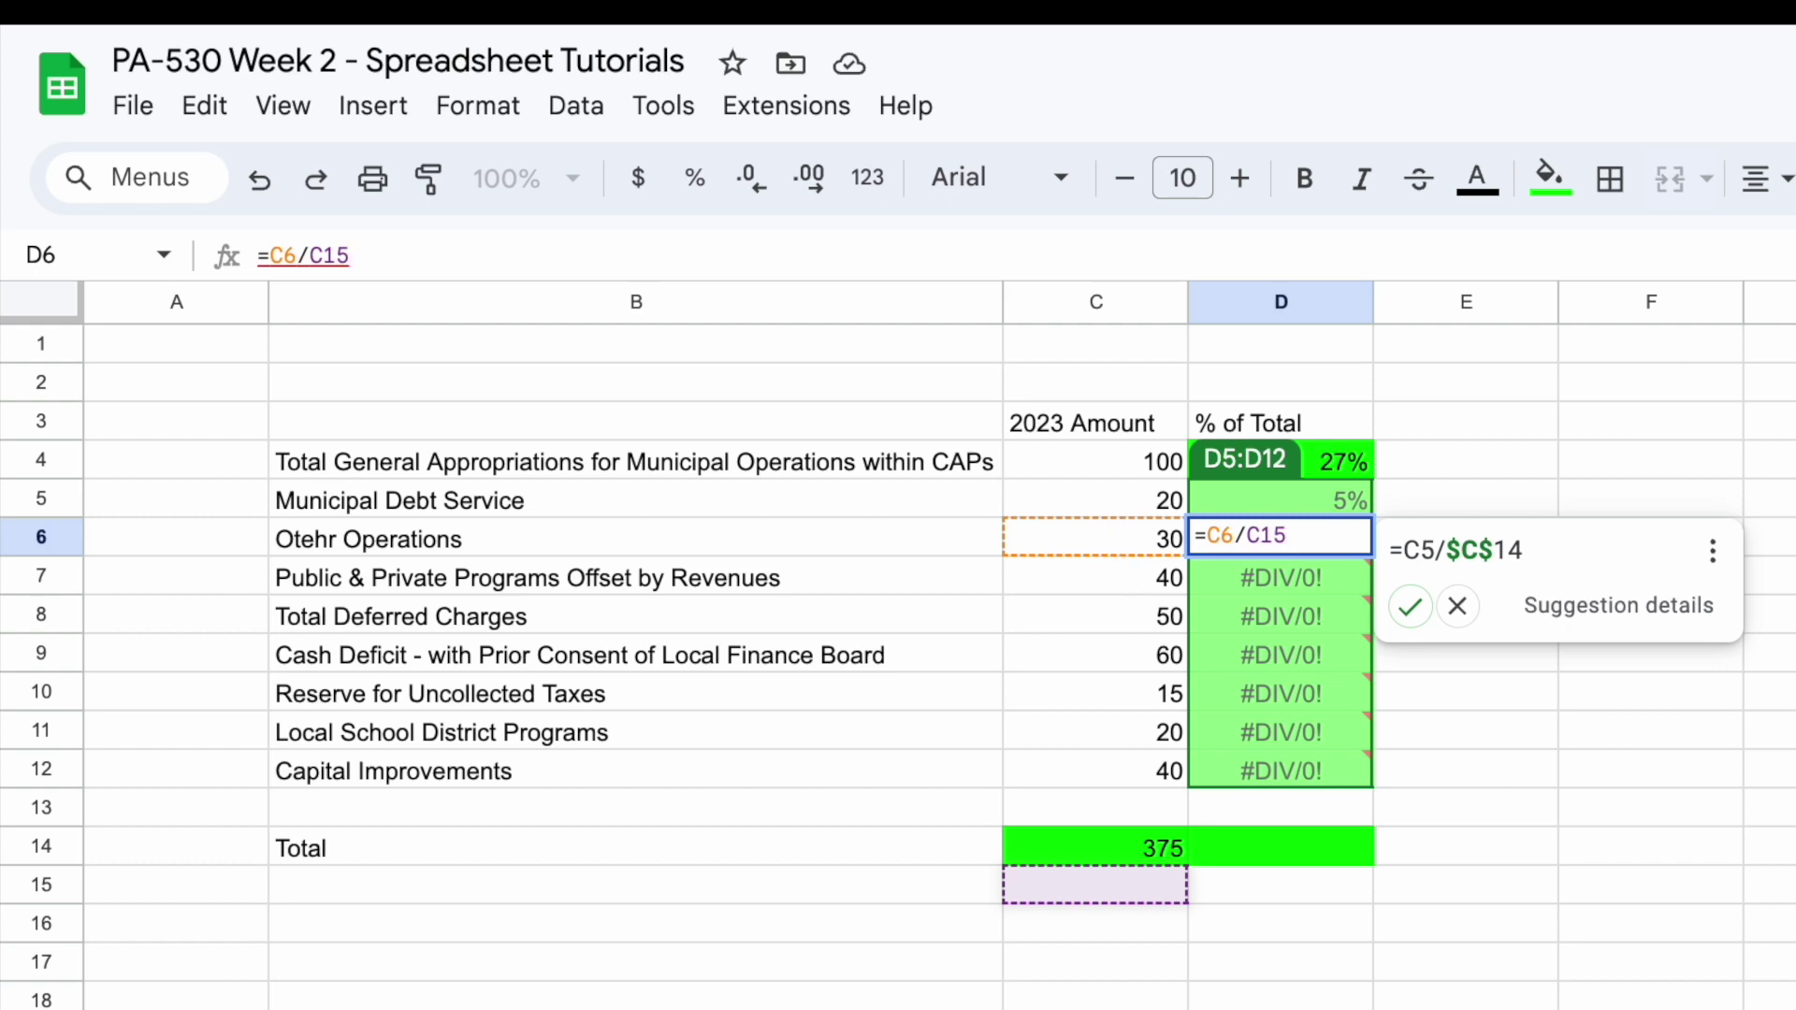
key(Return)
Compare the formulas in D5 and D6 to see which total cell each one references
click(1301, 465)
click(1260, 495)
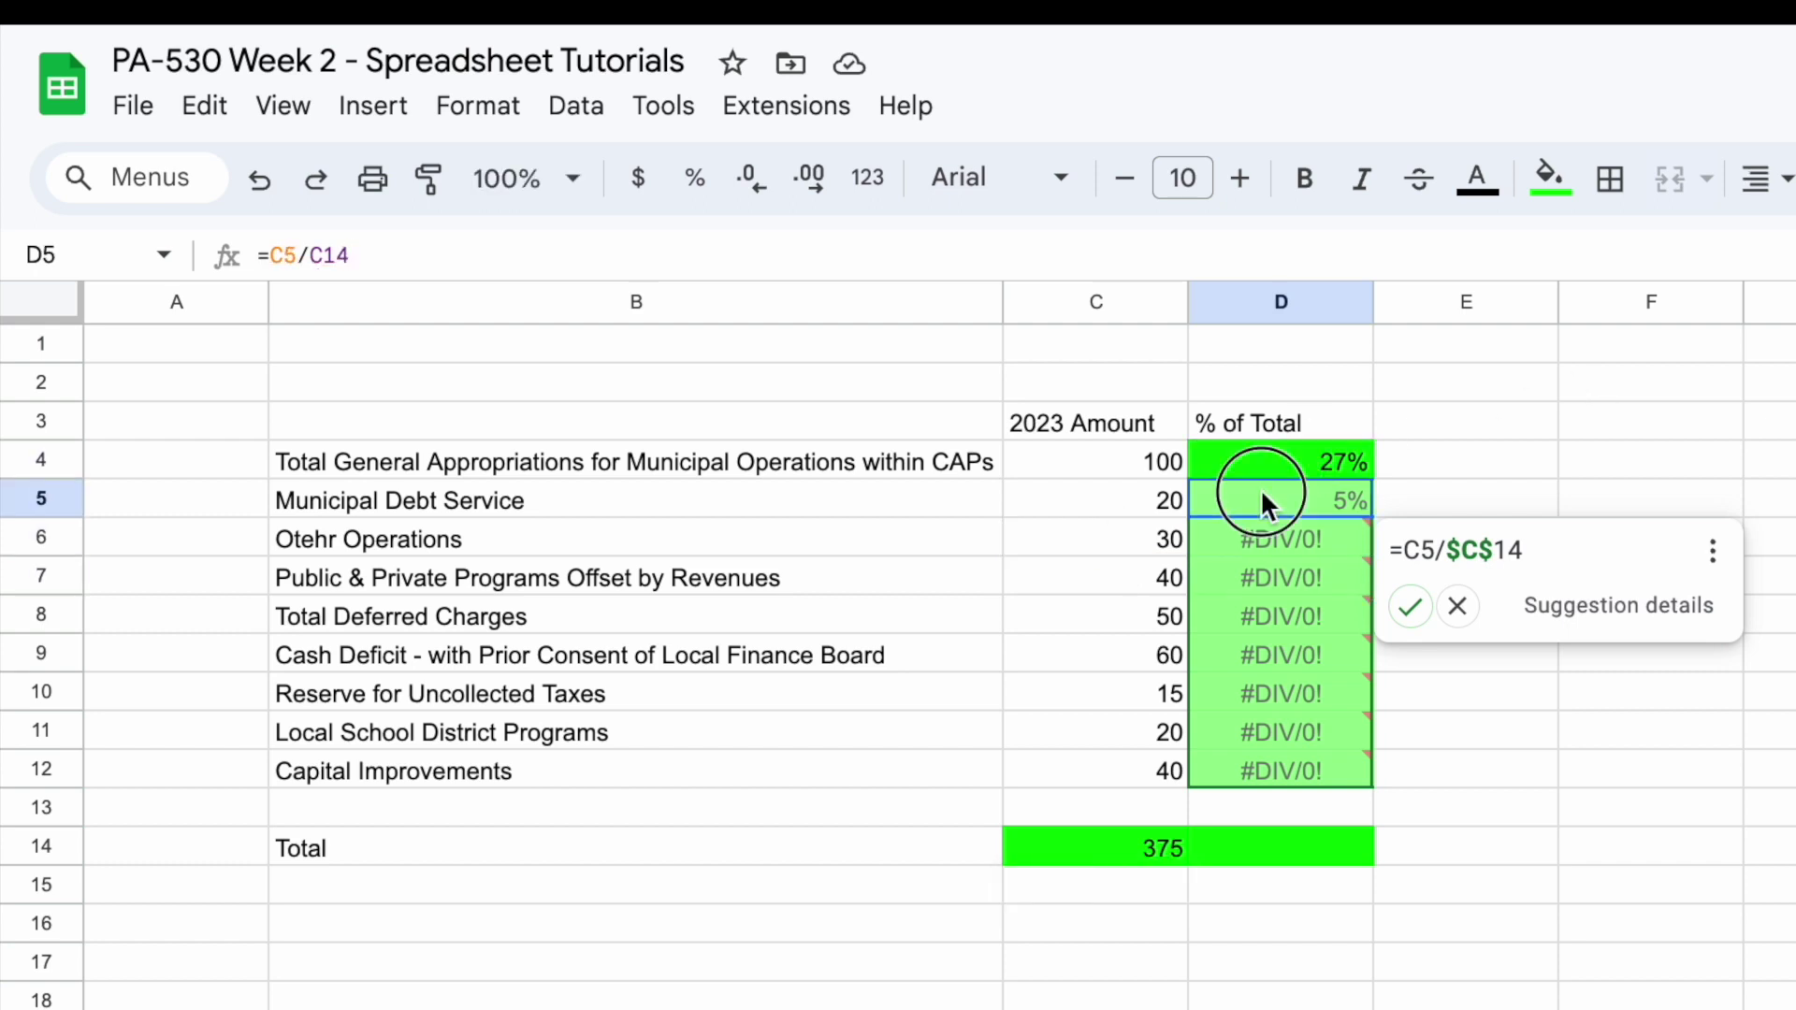
click(373, 255)
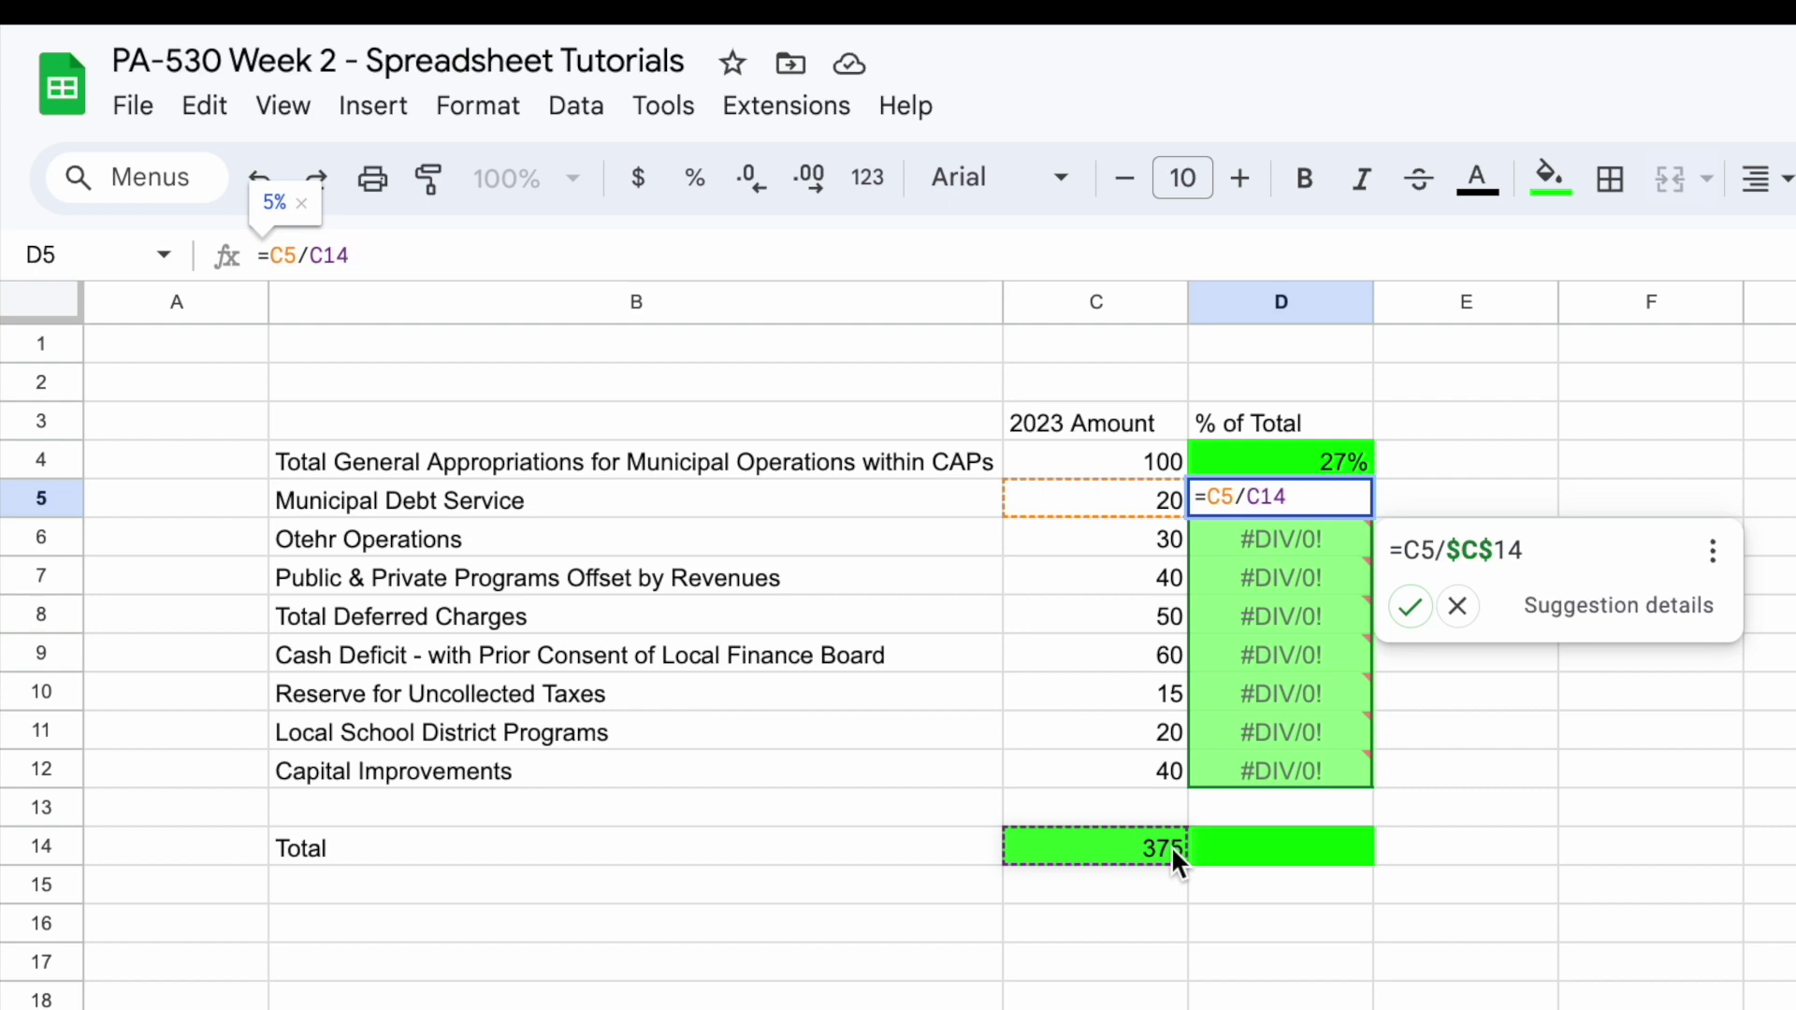
key(Return)
click(484, 266)
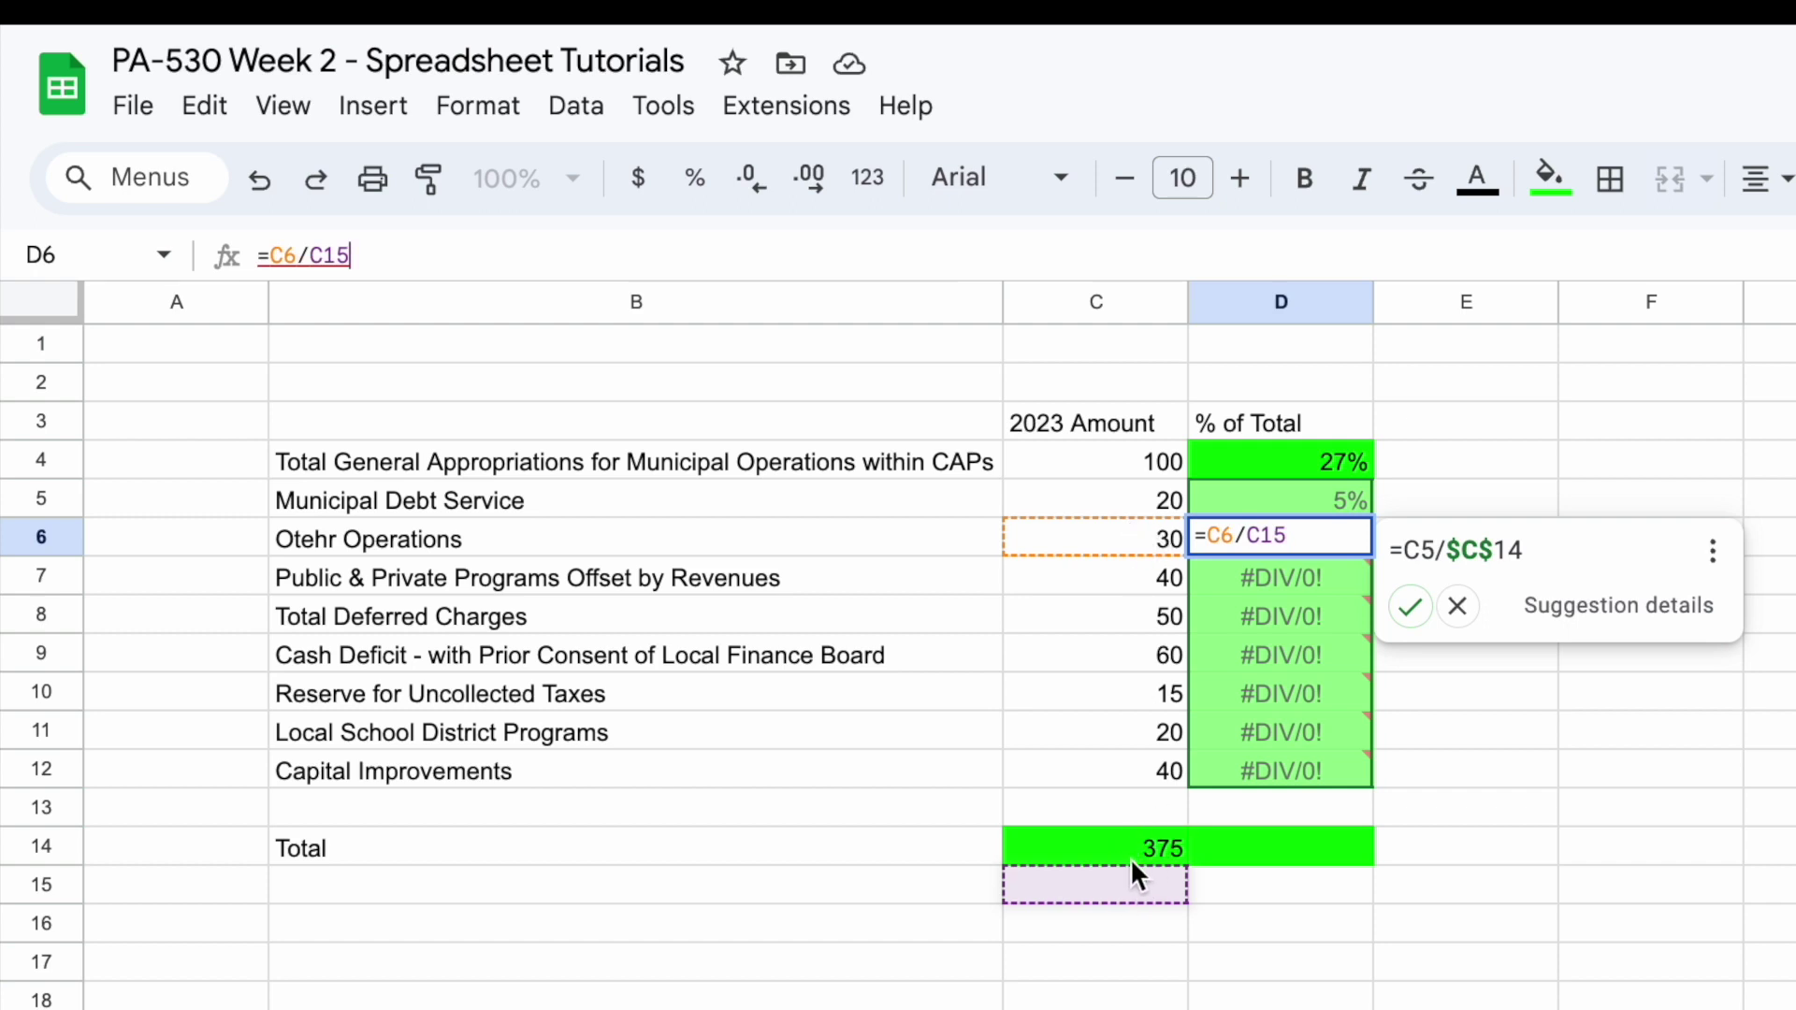
key(Return)
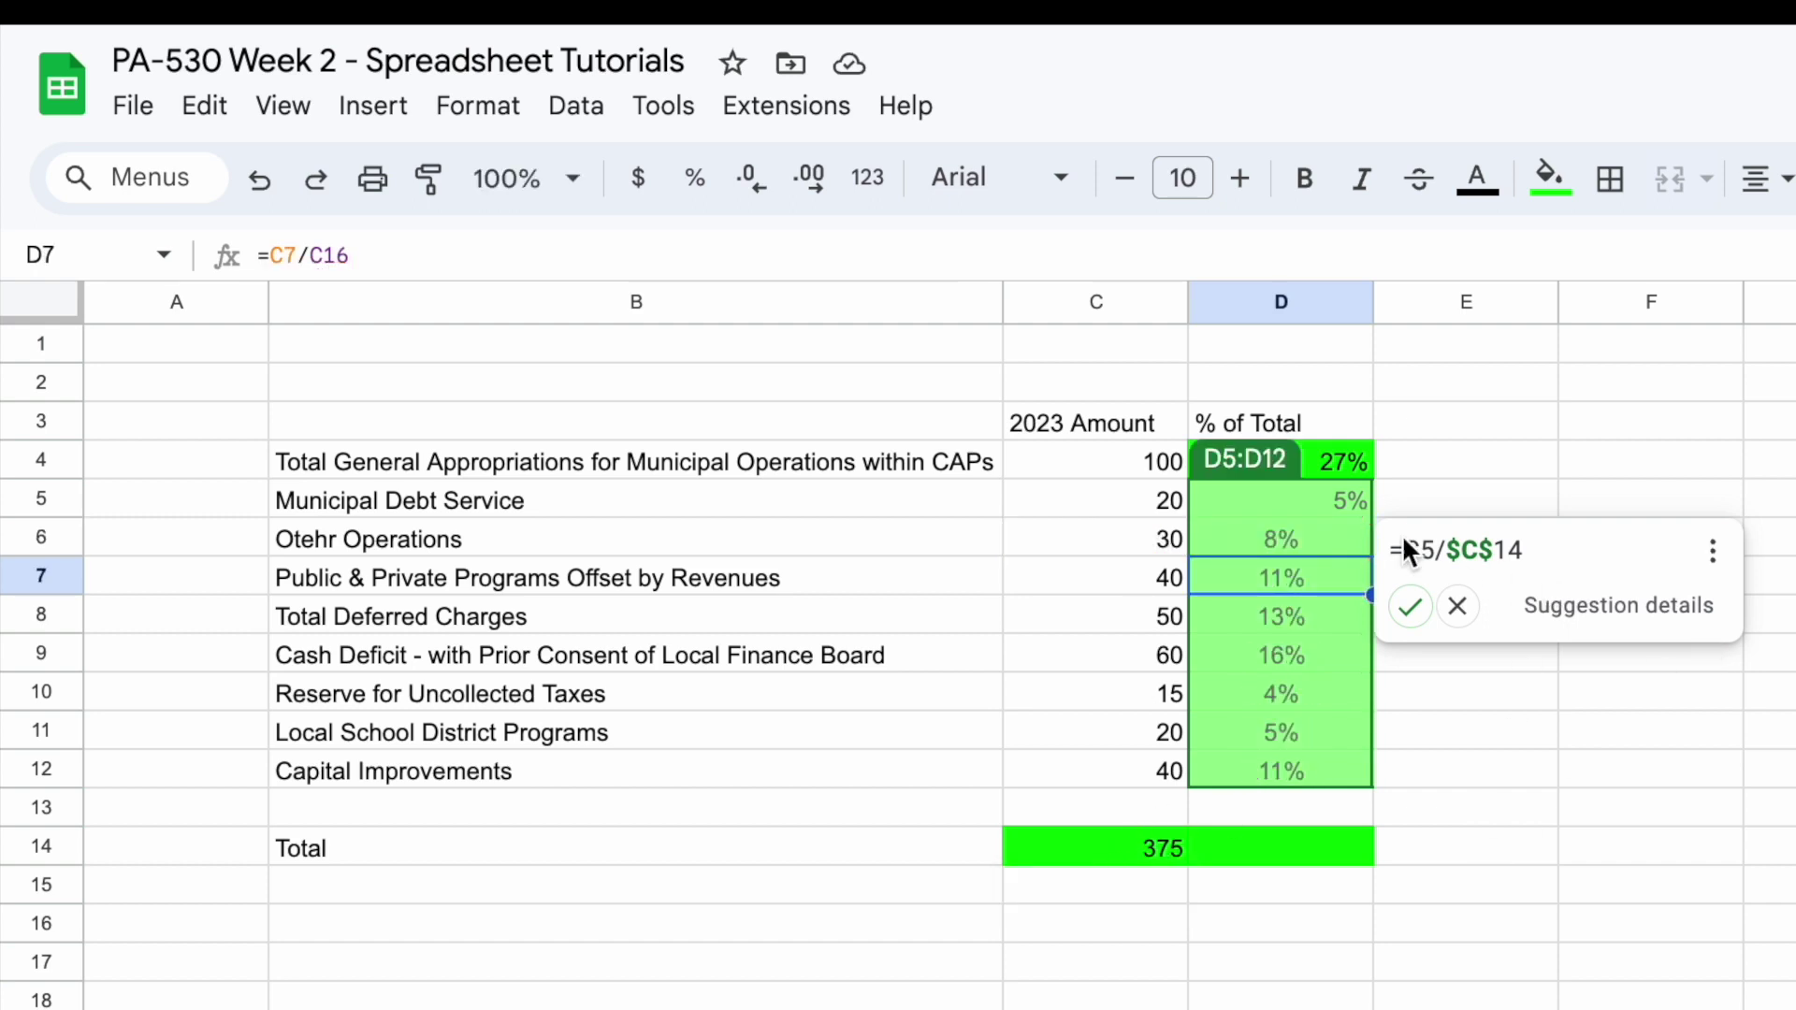
Make the total reference in D5 absolute so its formula reads =C5/$C$14
click(1345, 502)
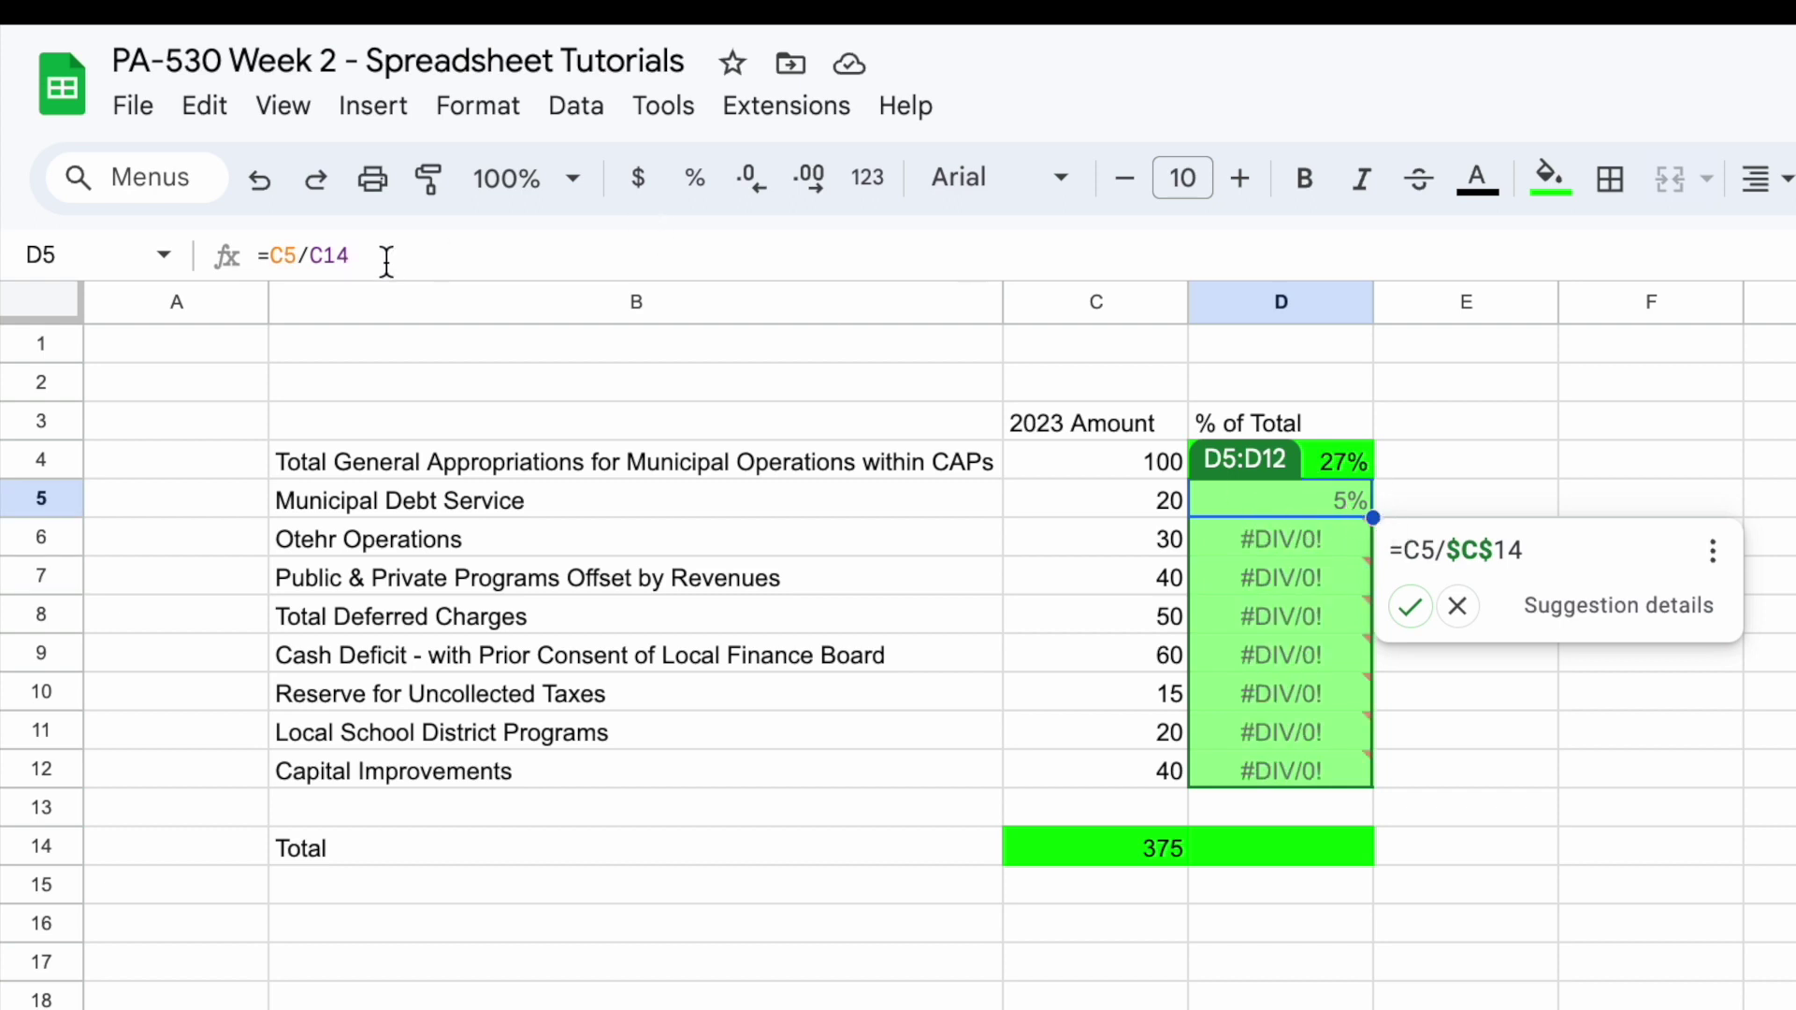
click(316, 255)
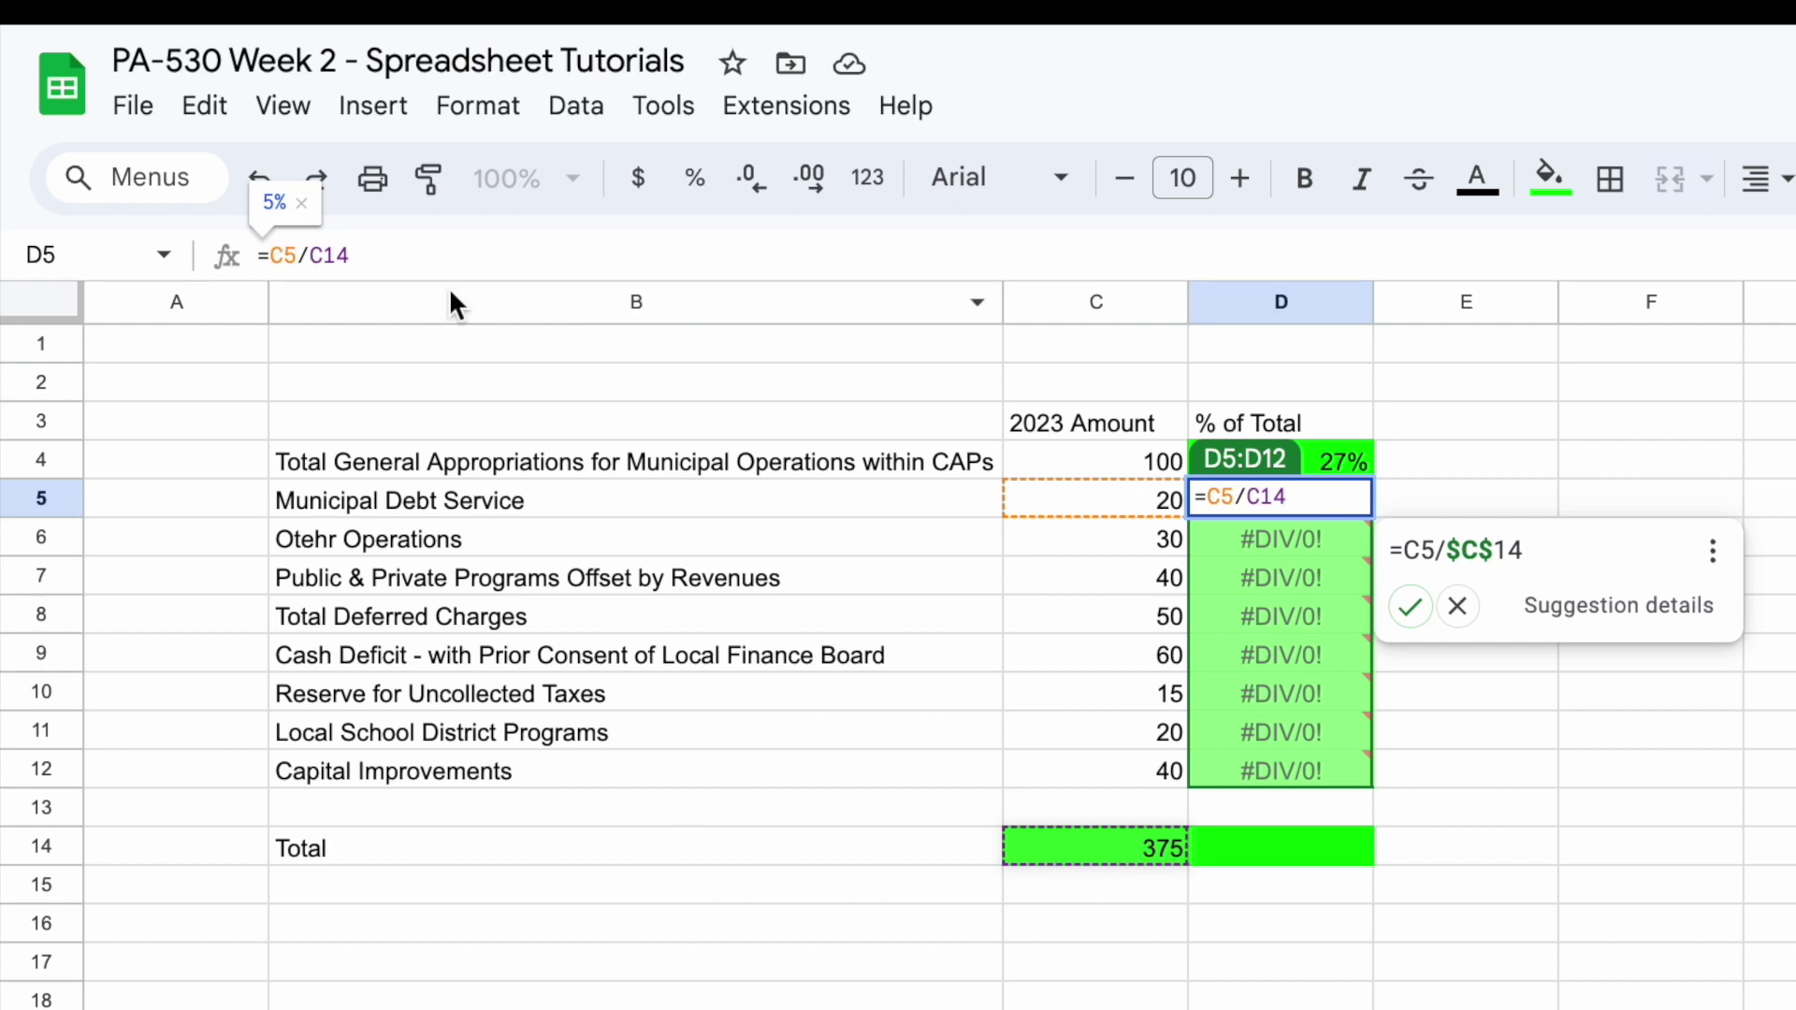
text($)
click(338, 255)
text($)
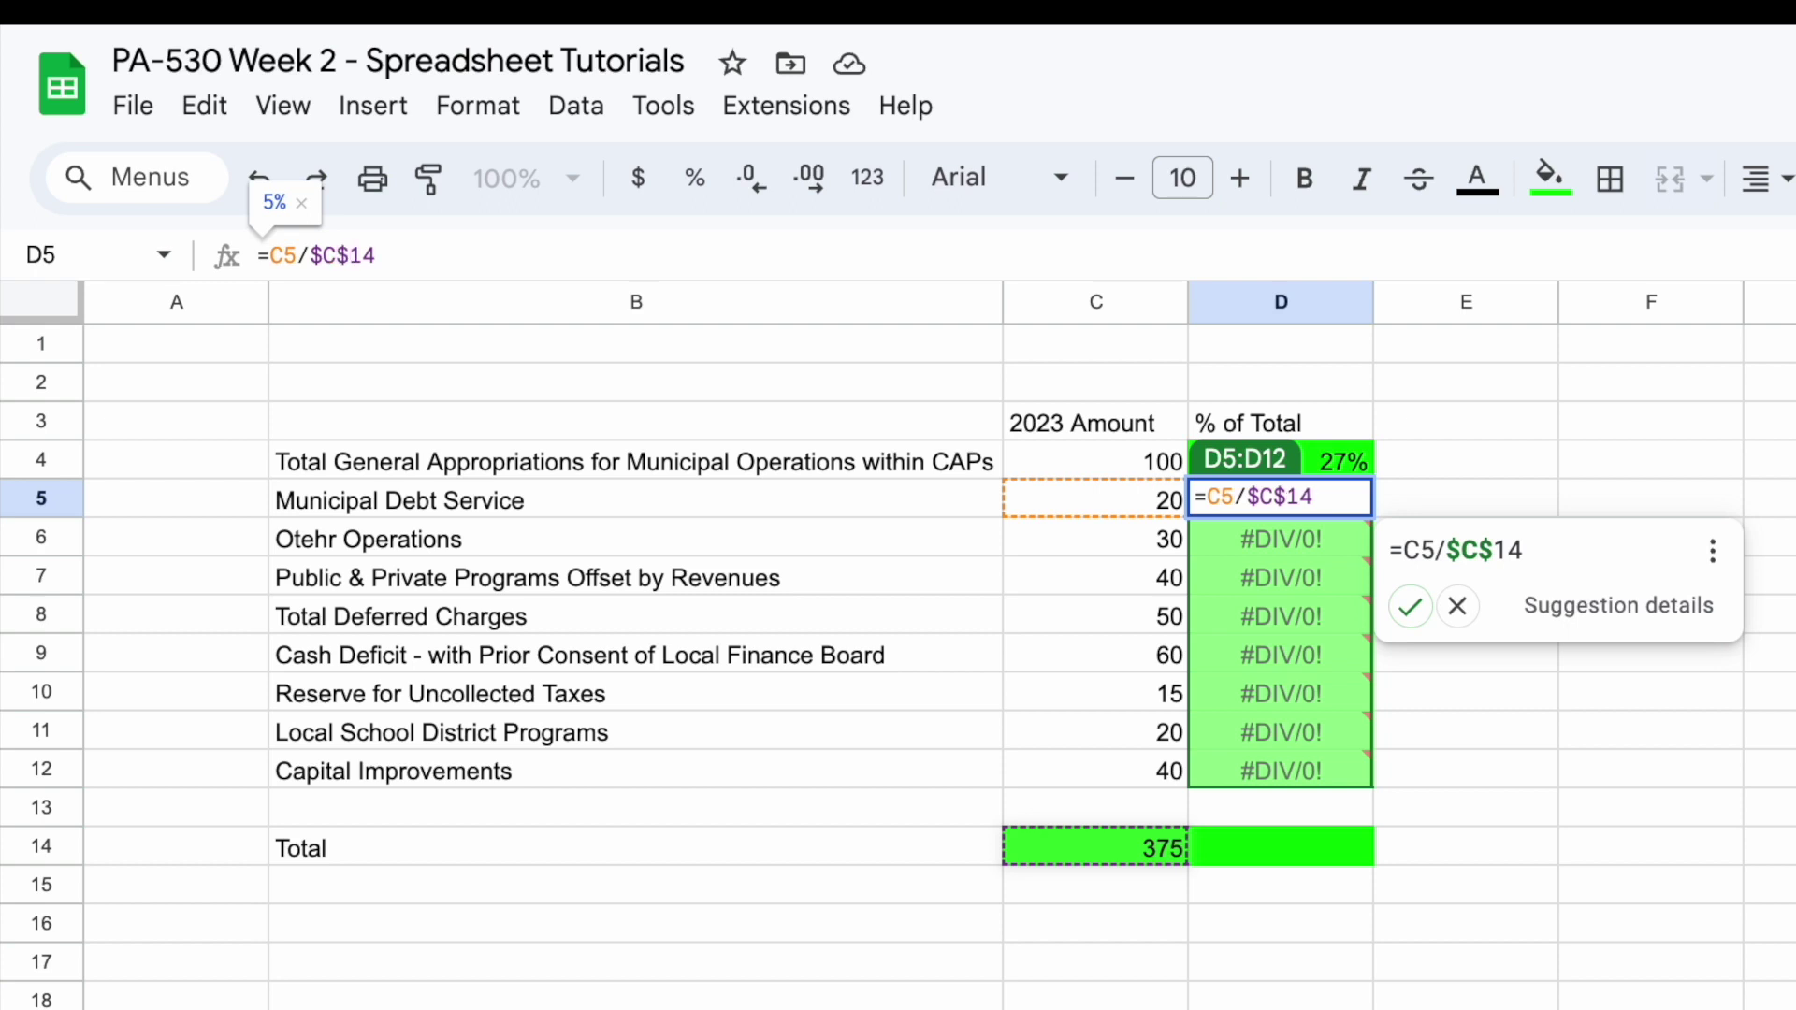
key(Return)
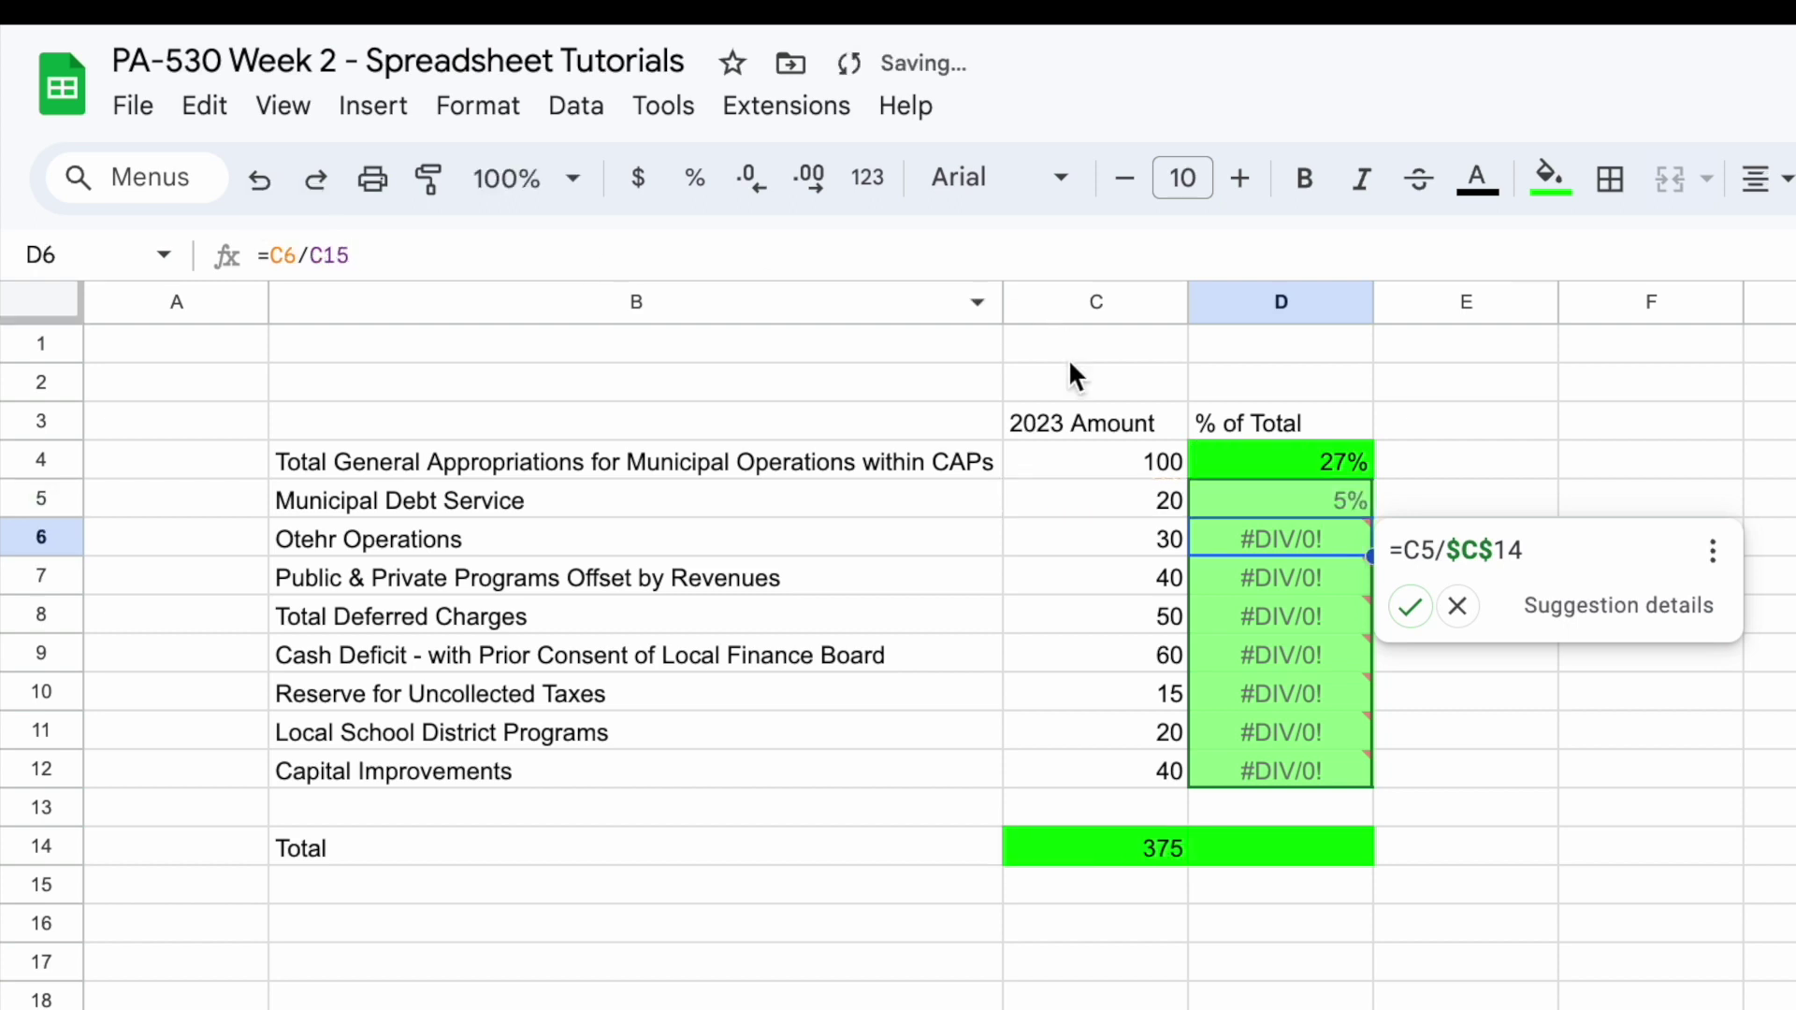
Clear the old formulas in D6:D12 and refill the range from the D5 formula
click(1361, 498)
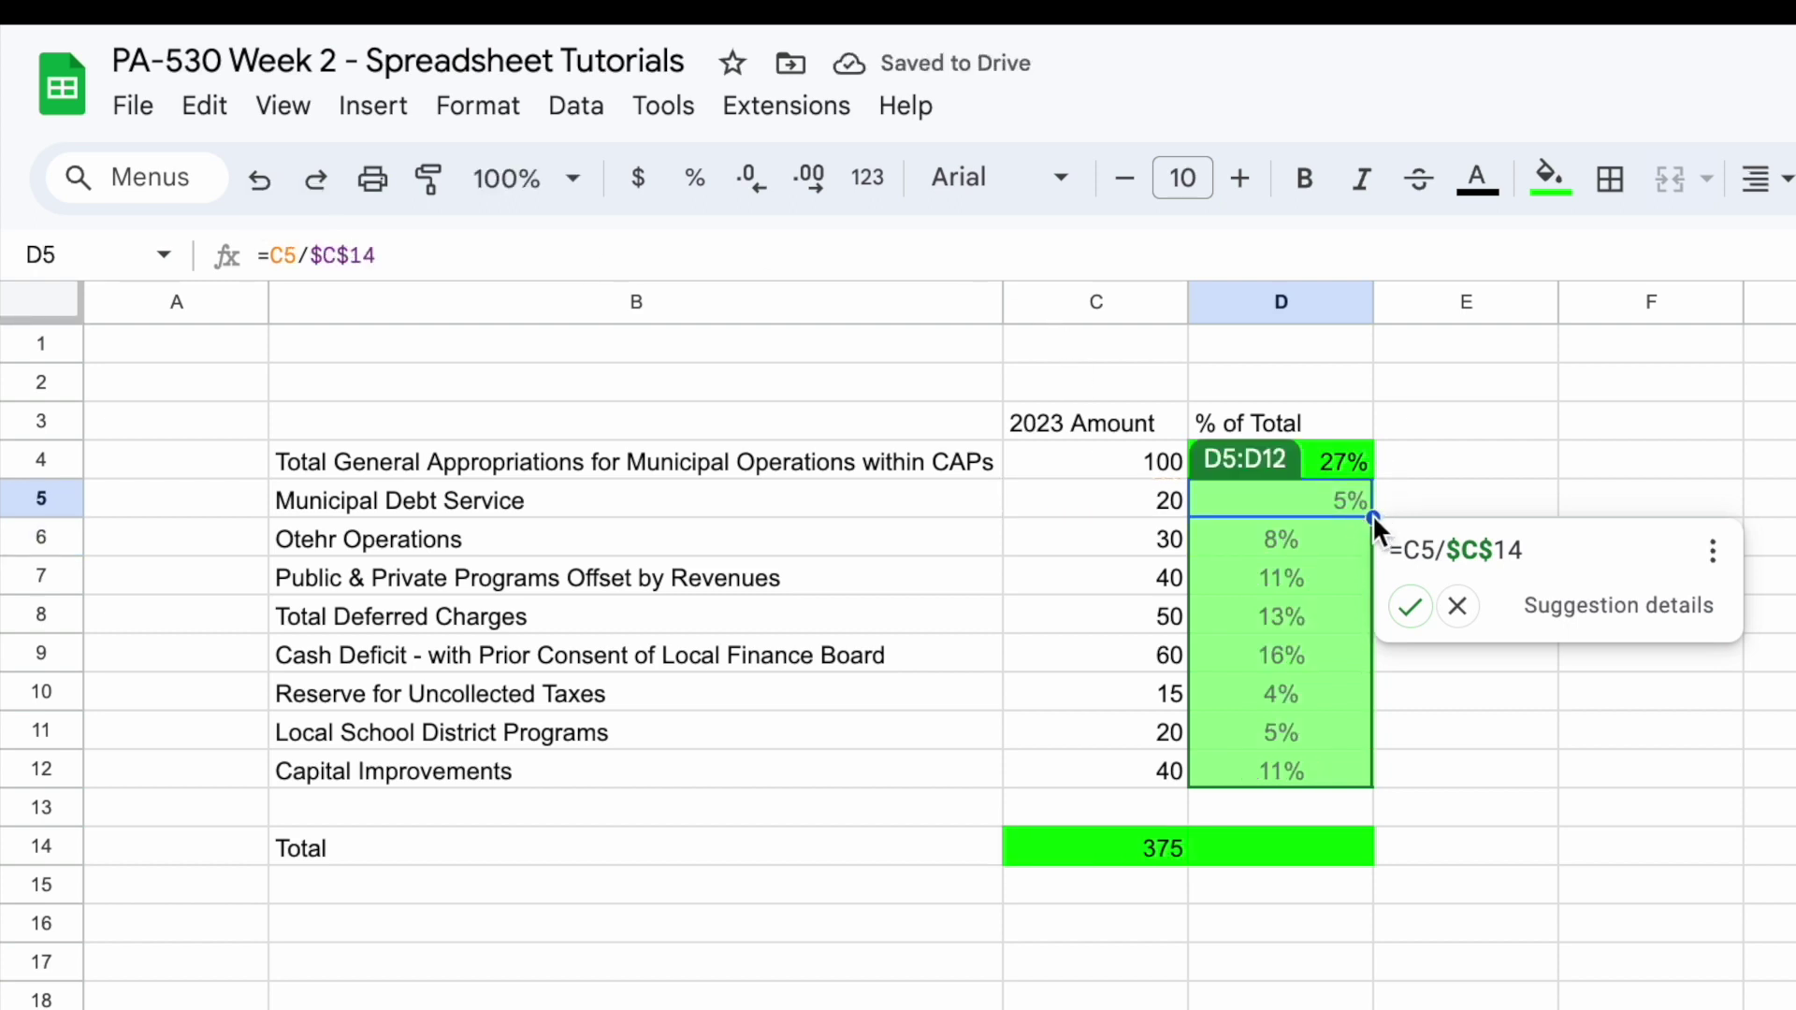
click(1452, 472)
double_click(1355, 505)
drag(1346, 536, 1302, 756)
key(Delete)
click(1347, 501)
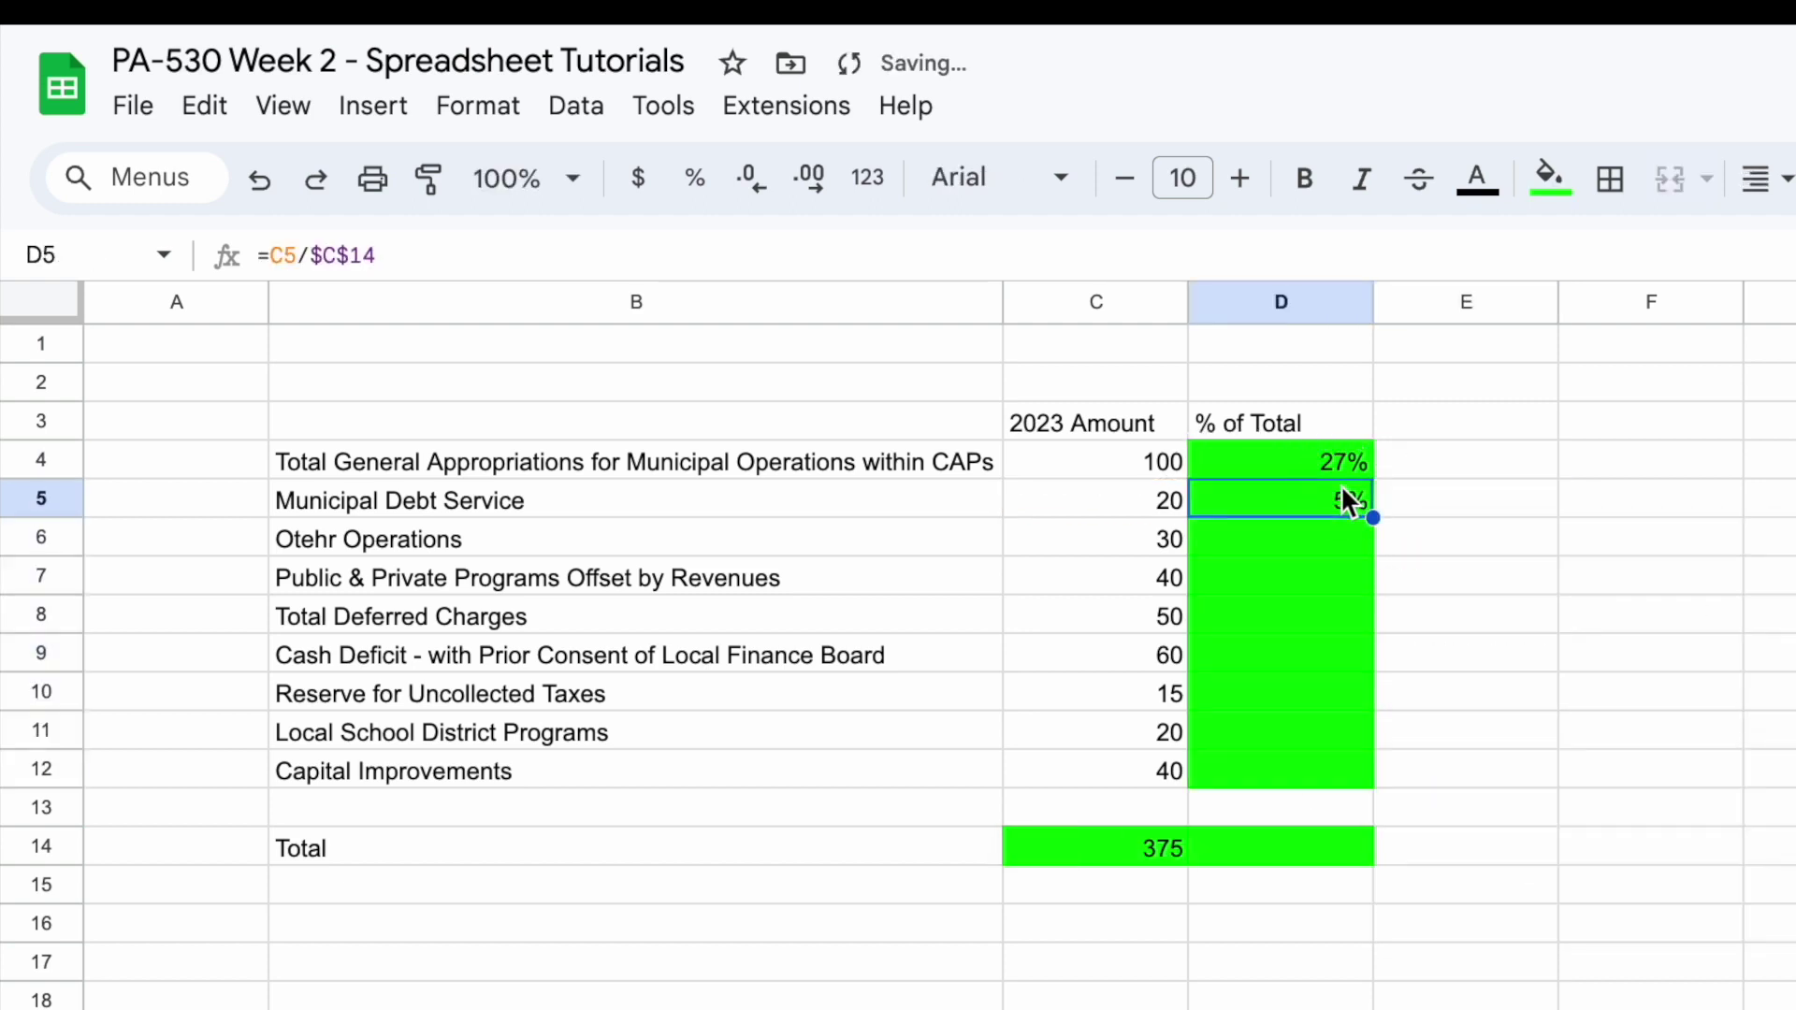
drag(1373, 516, 1350, 776)
Check the filled formulas in D7 through D9 for the correct line item and total references
click(1286, 568)
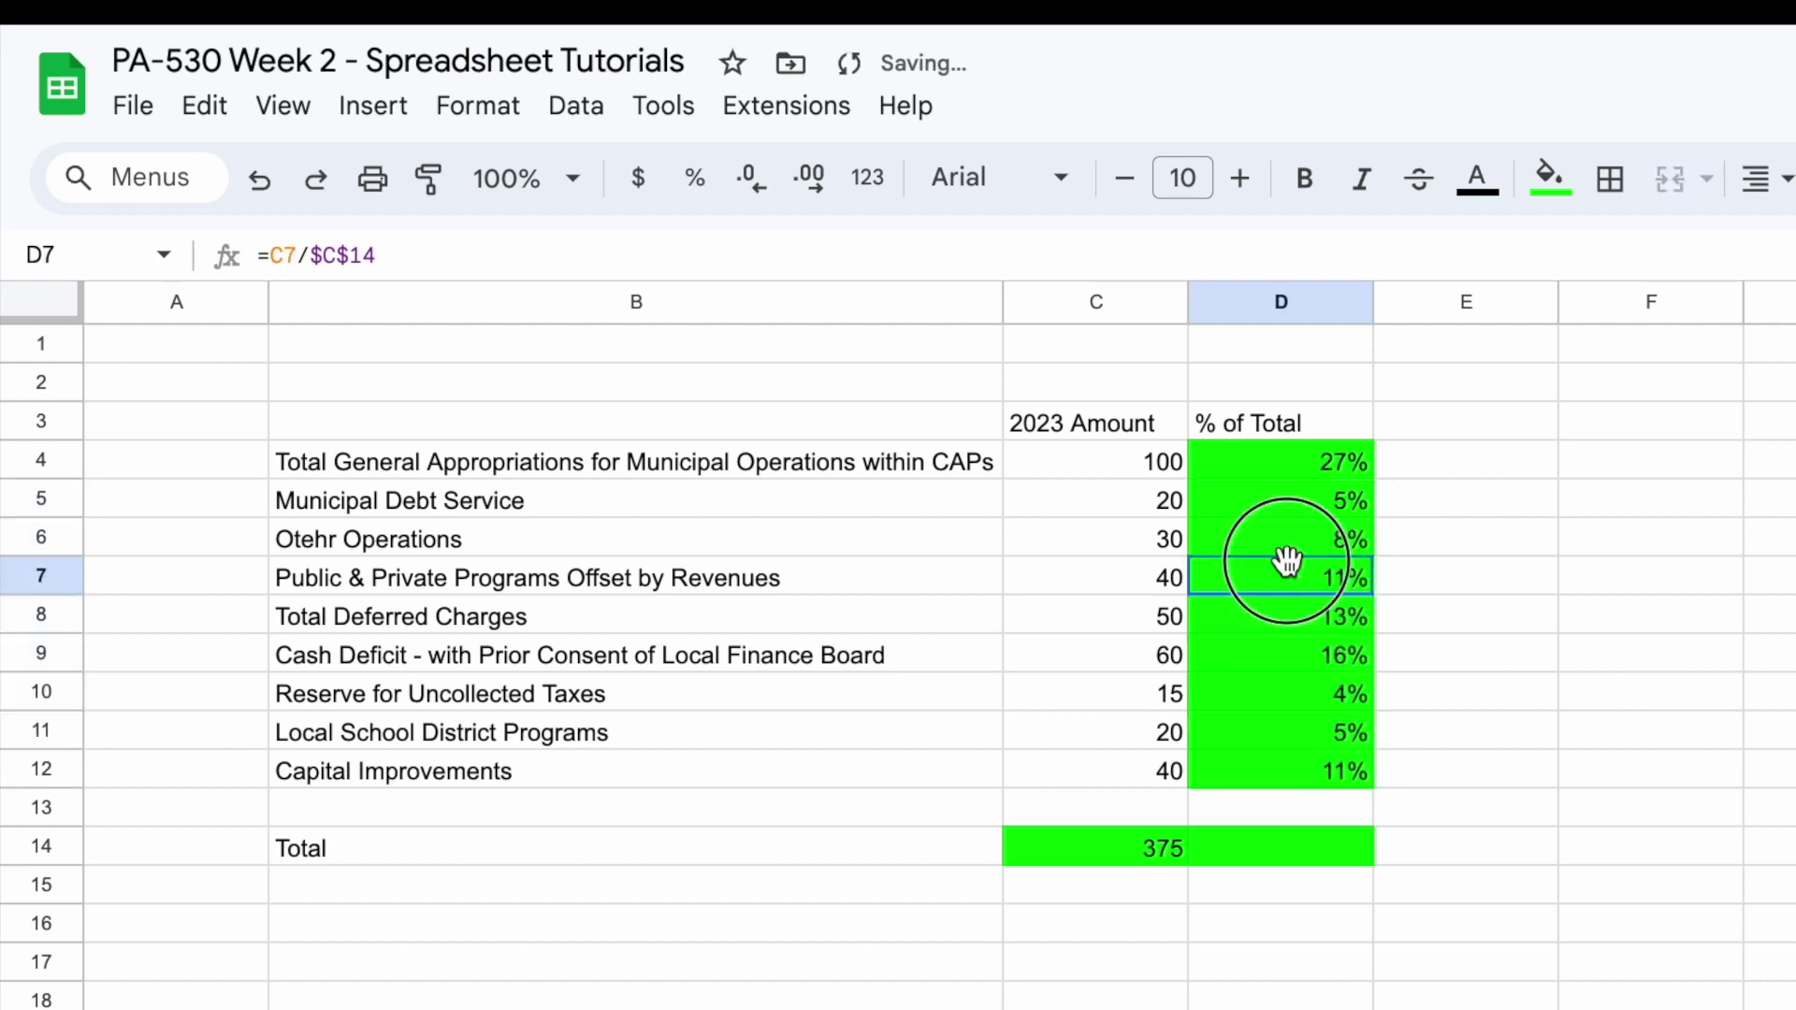
click(377, 252)
key(Return)
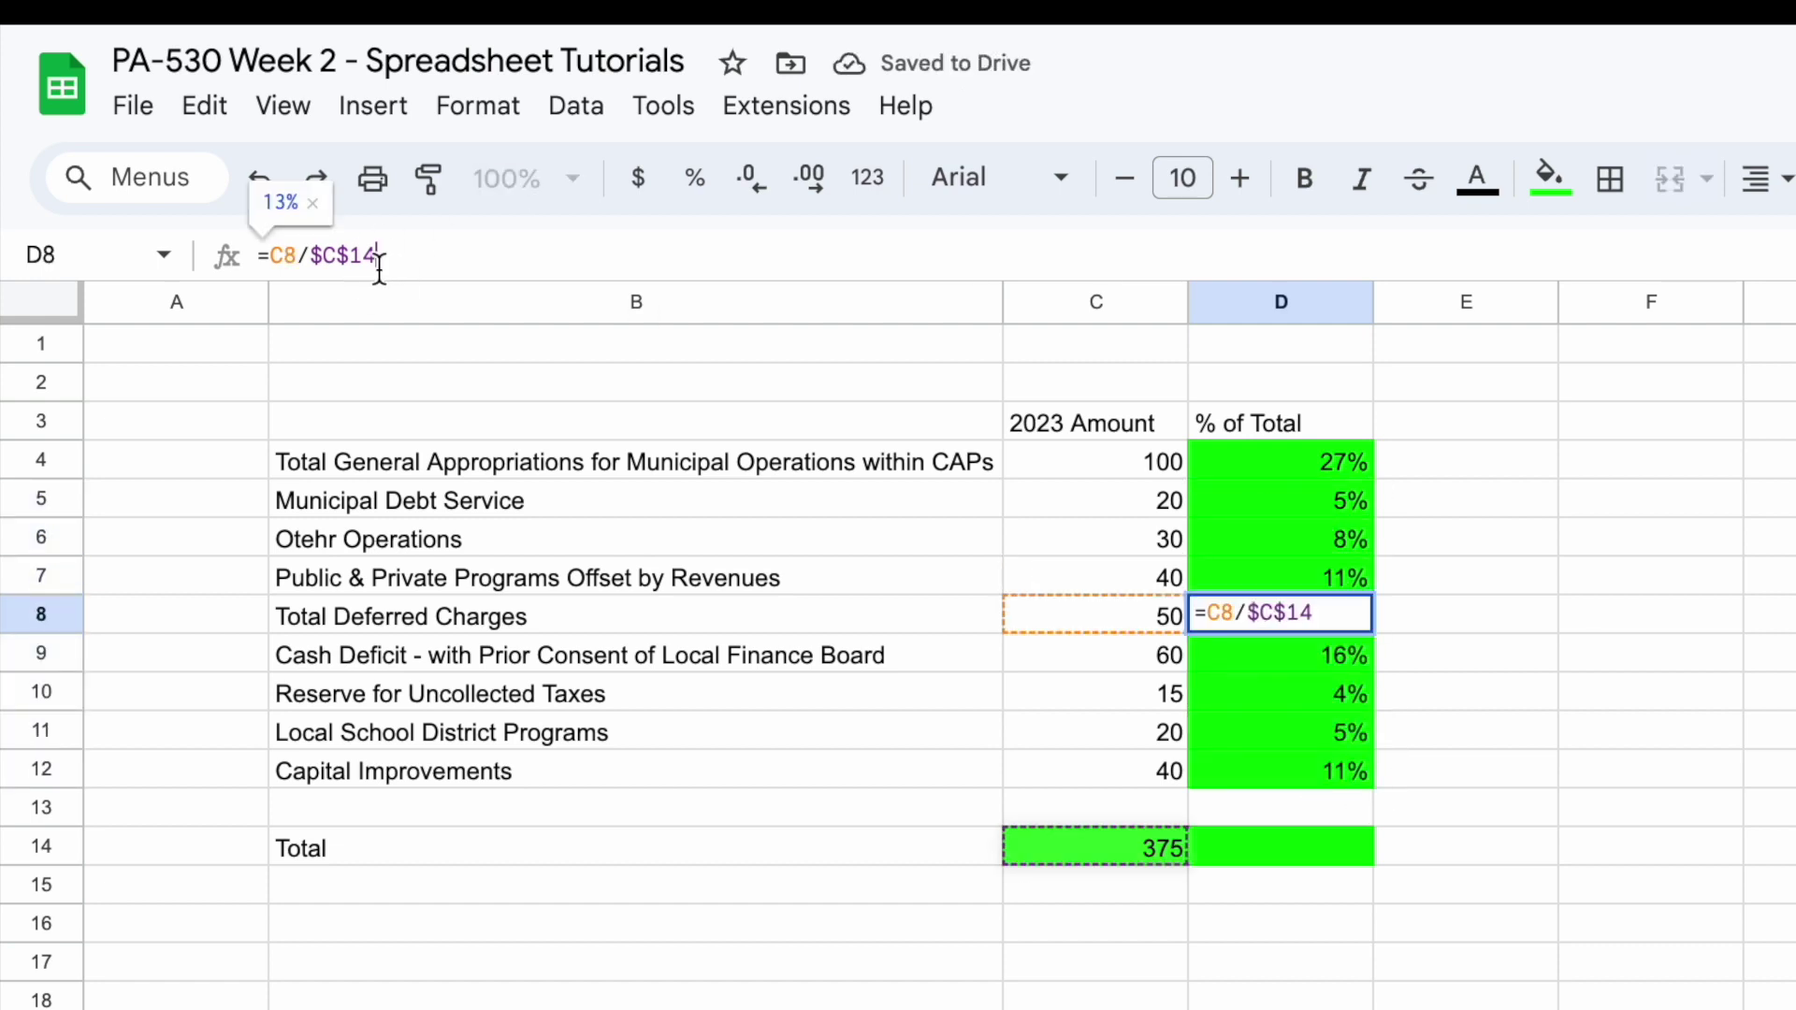
click(377, 253)
key(Return)
click(377, 255)
key(Return)
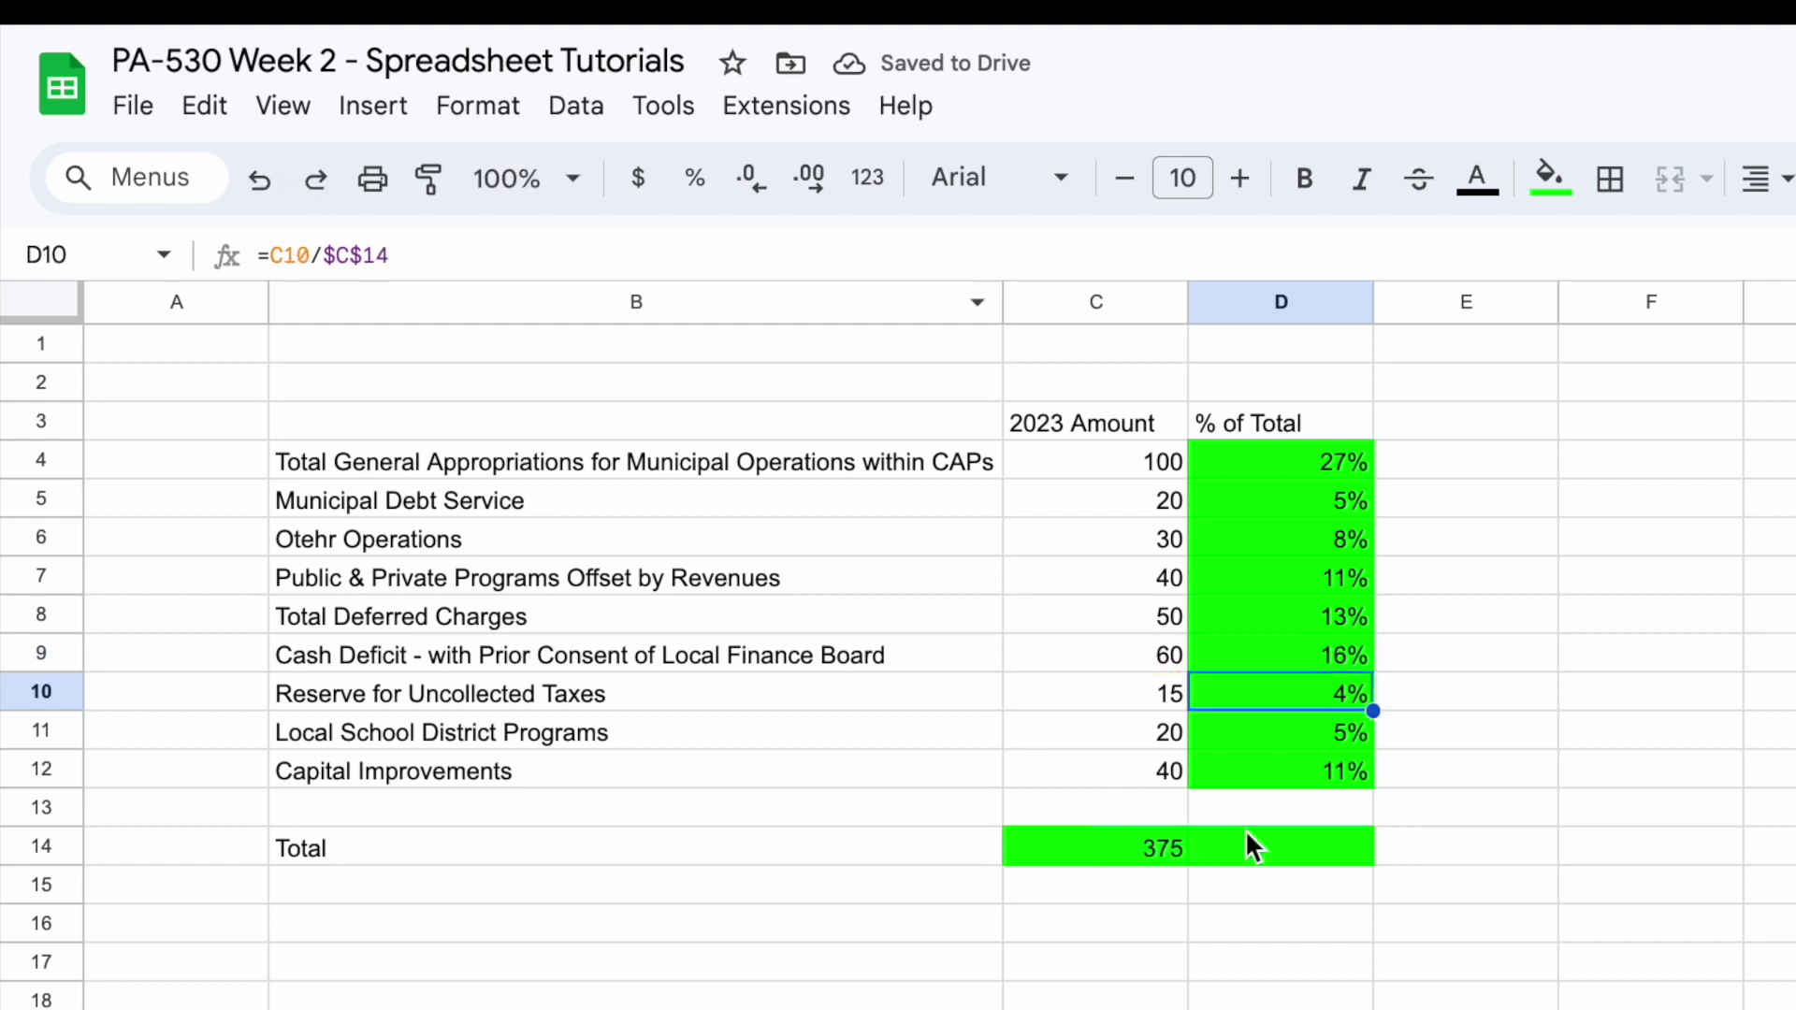
Copy the percent-of-total formula from D12 into D14 of the Total row
click(1339, 847)
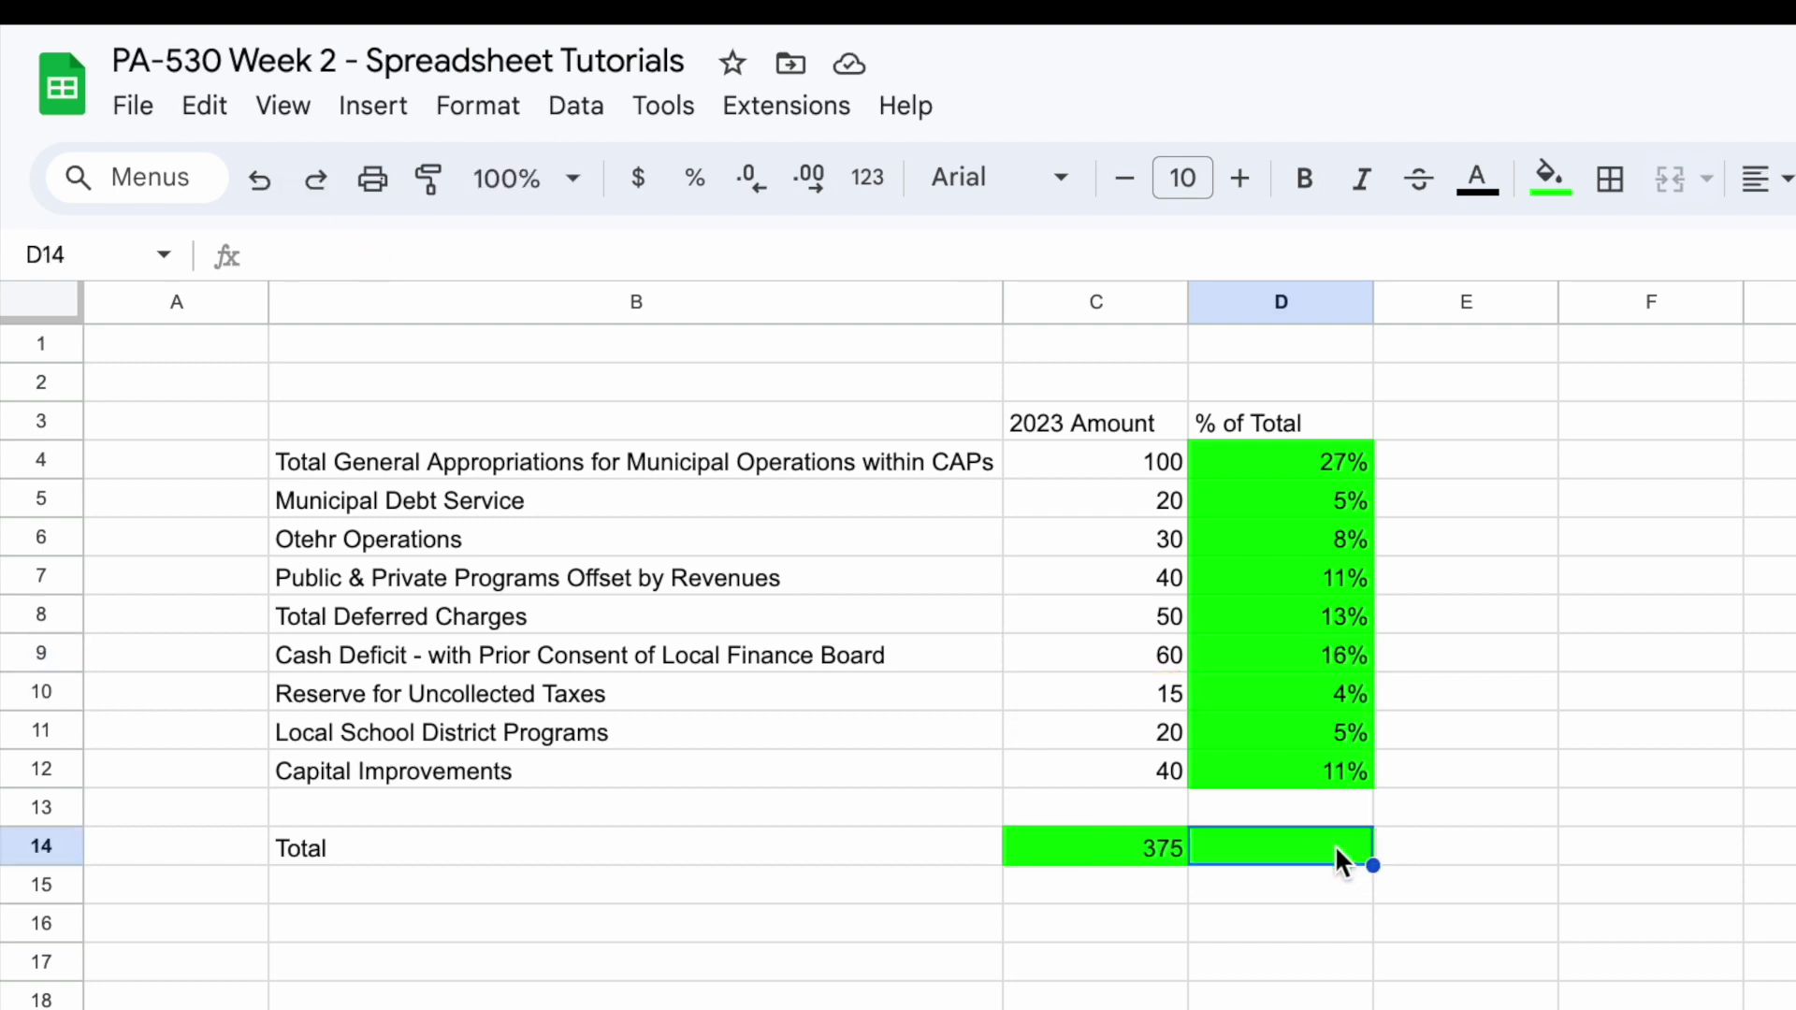
click(1326, 776)
key(ctrl+c)
click(1319, 849)
key(ctrl+v)
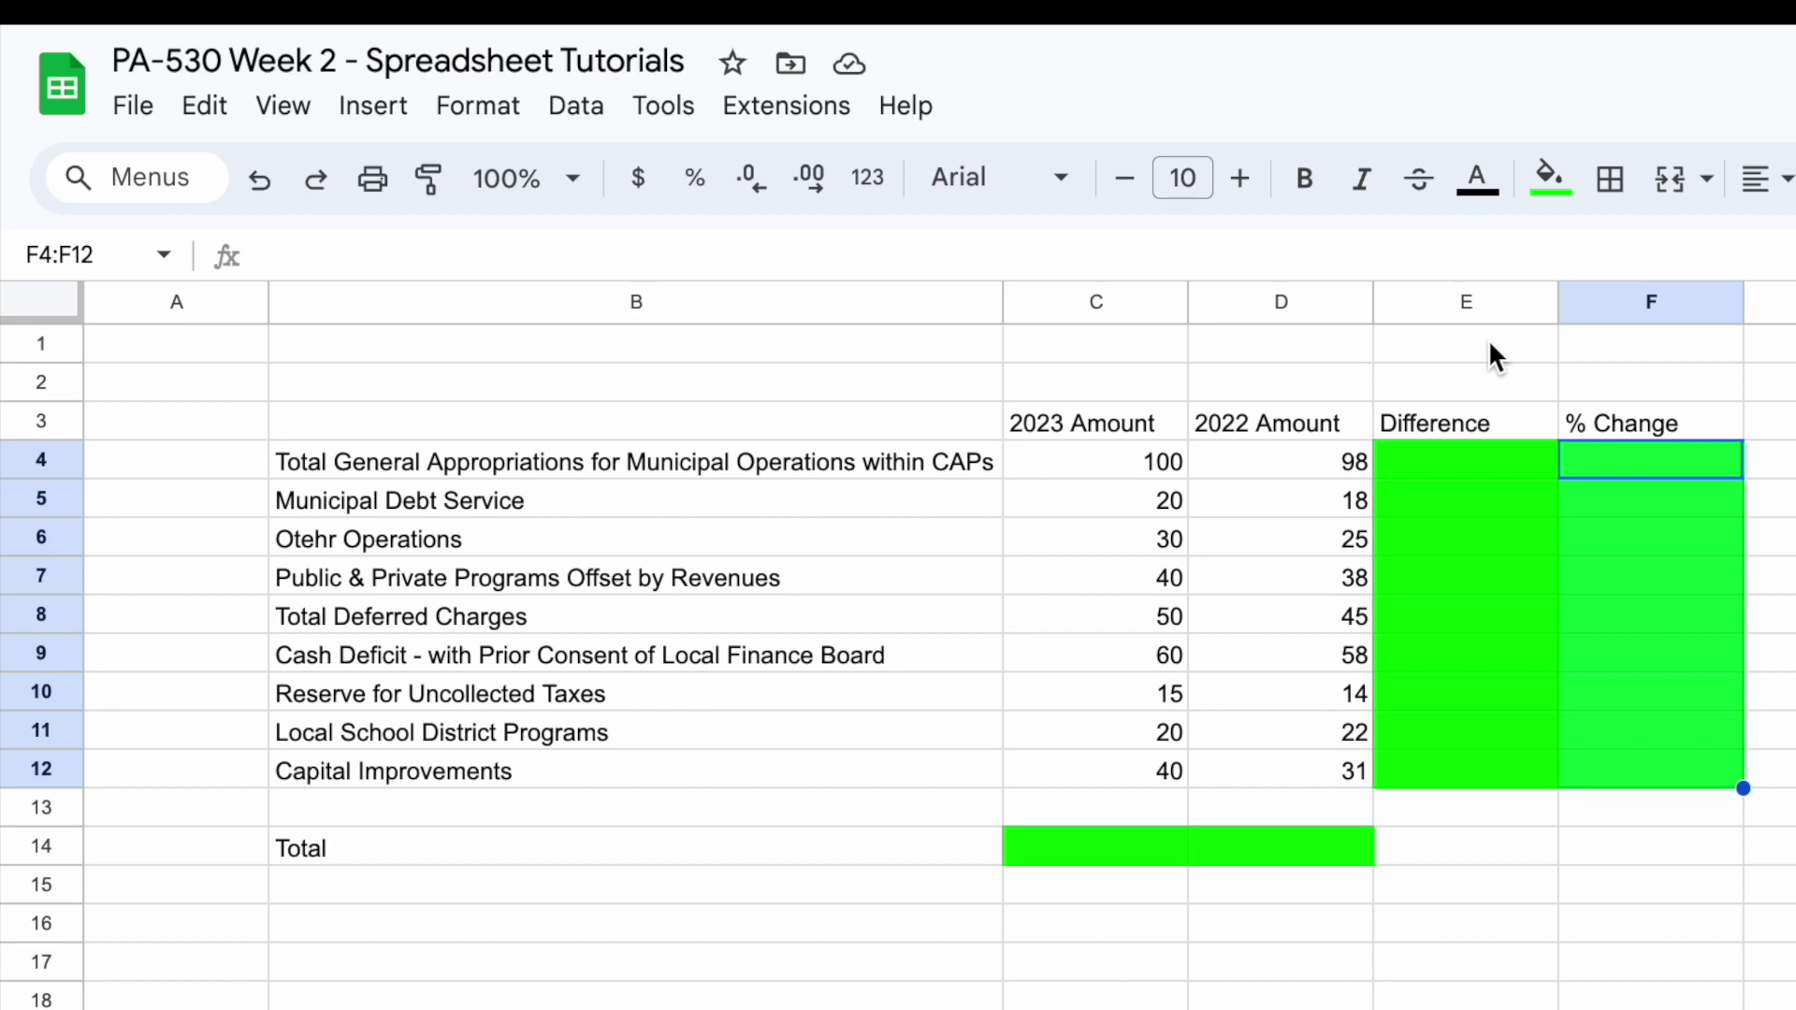
Enter =C4-D4 in E4 to calculate the general appropriations' difference between 2023 and 2022
click(1466, 461)
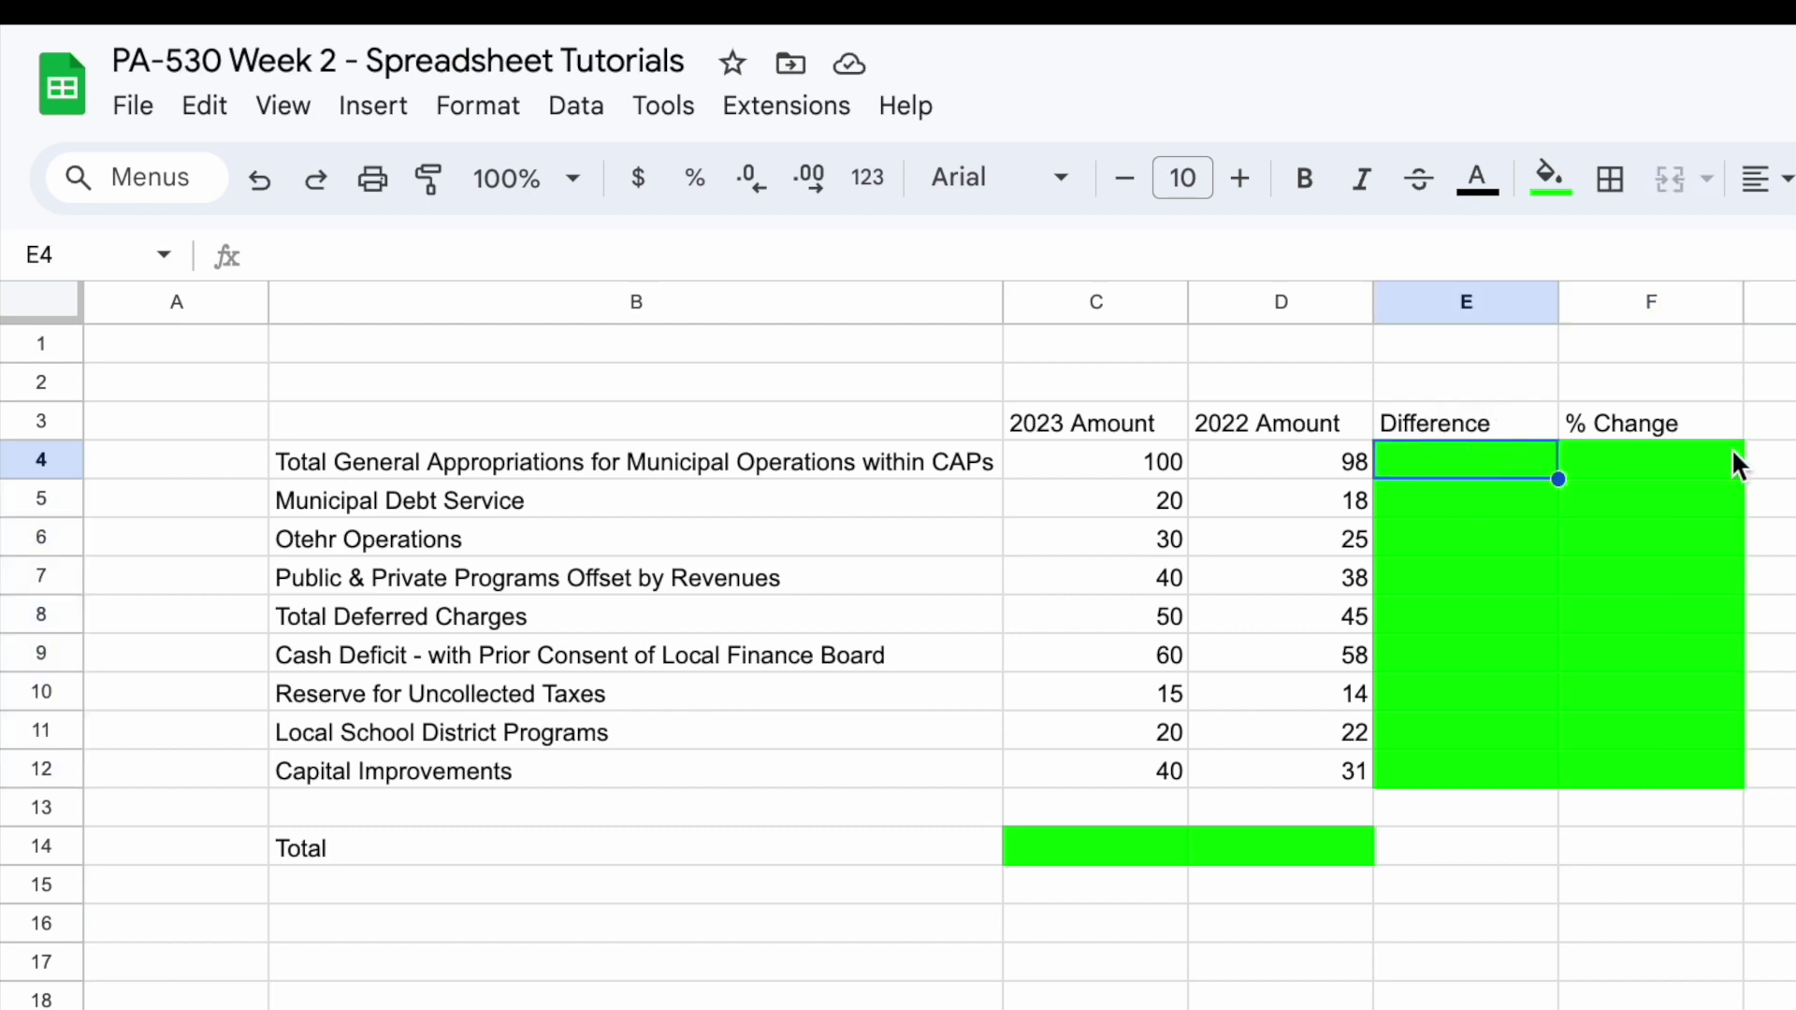
text(=)
key(Left)
key(Left)
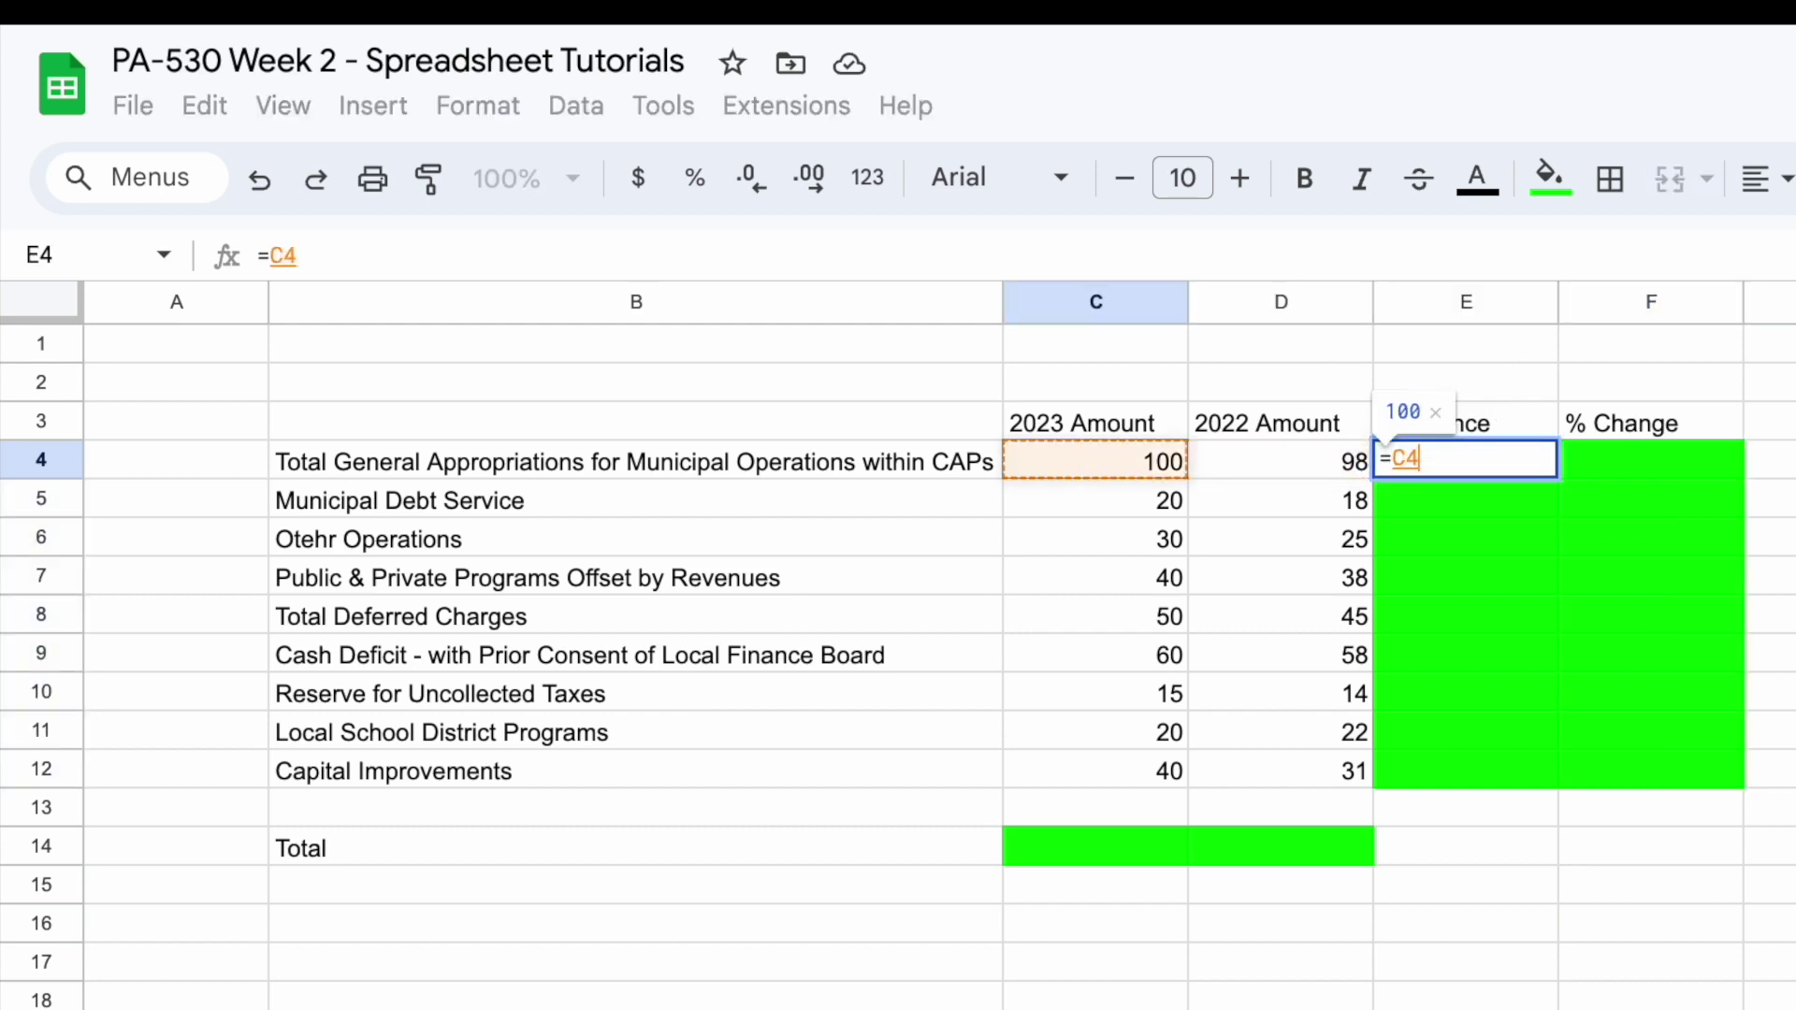
text(-D4)
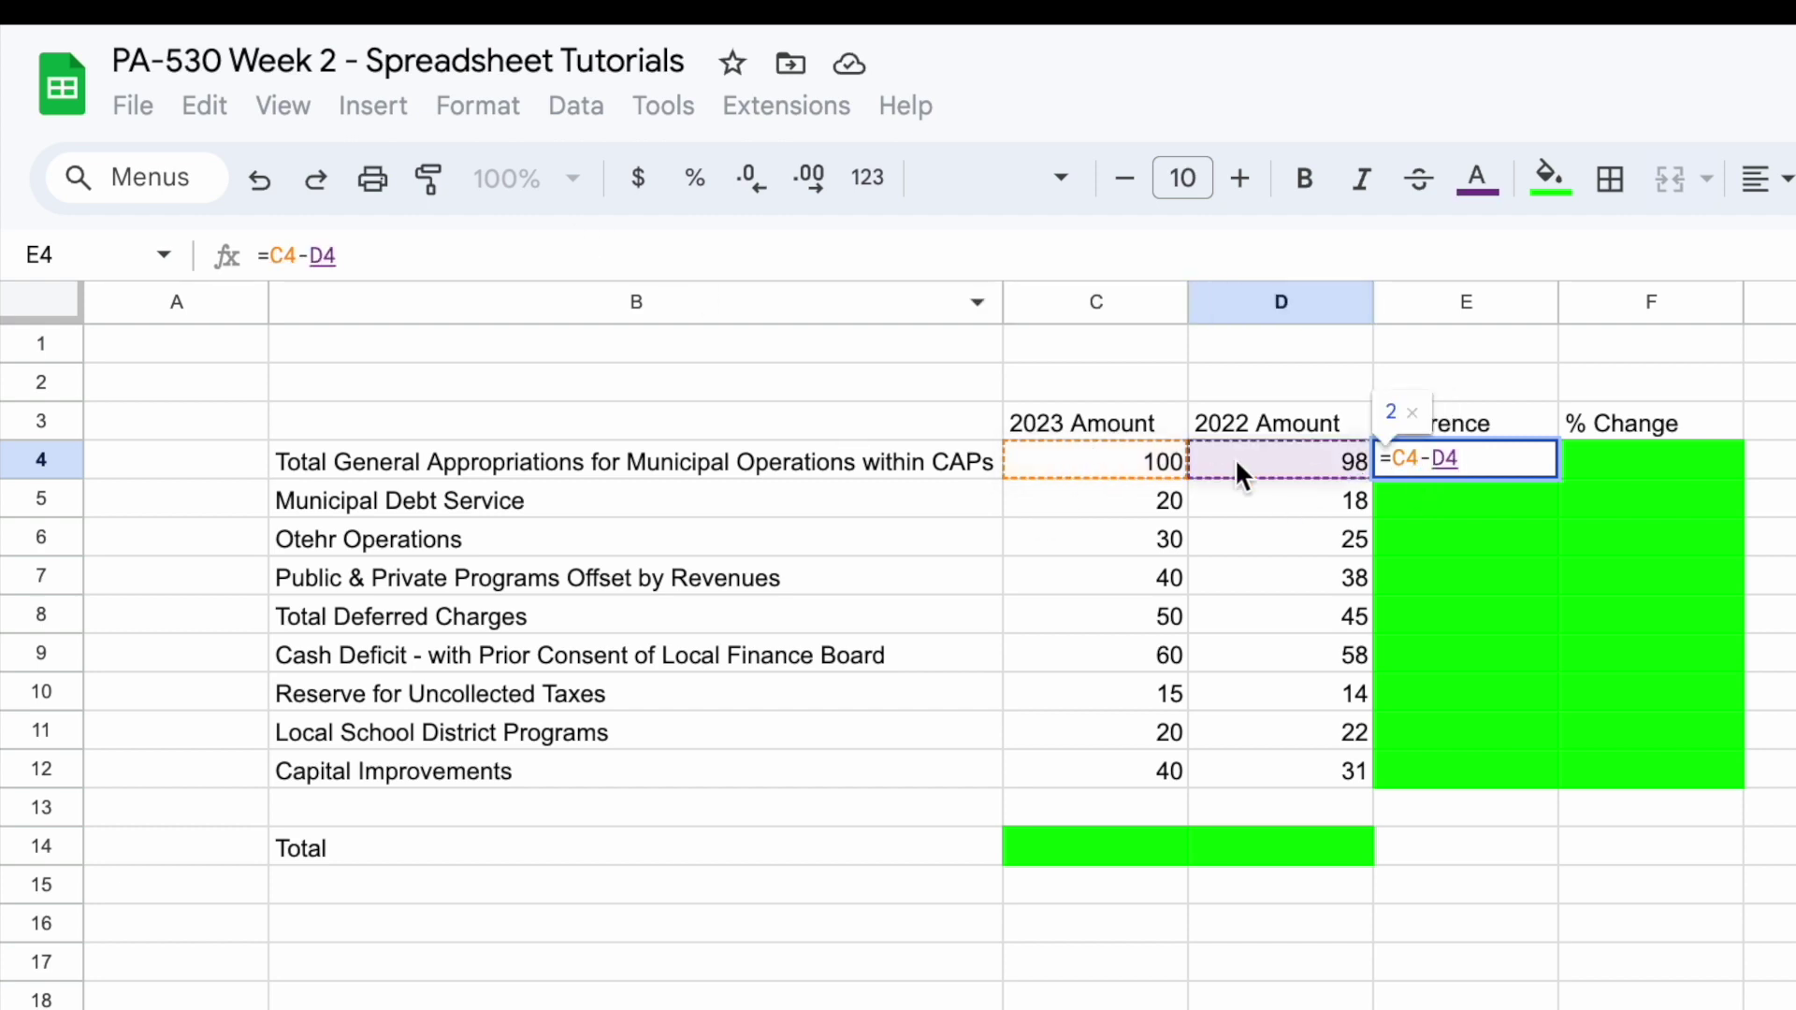
double_click(1425, 457)
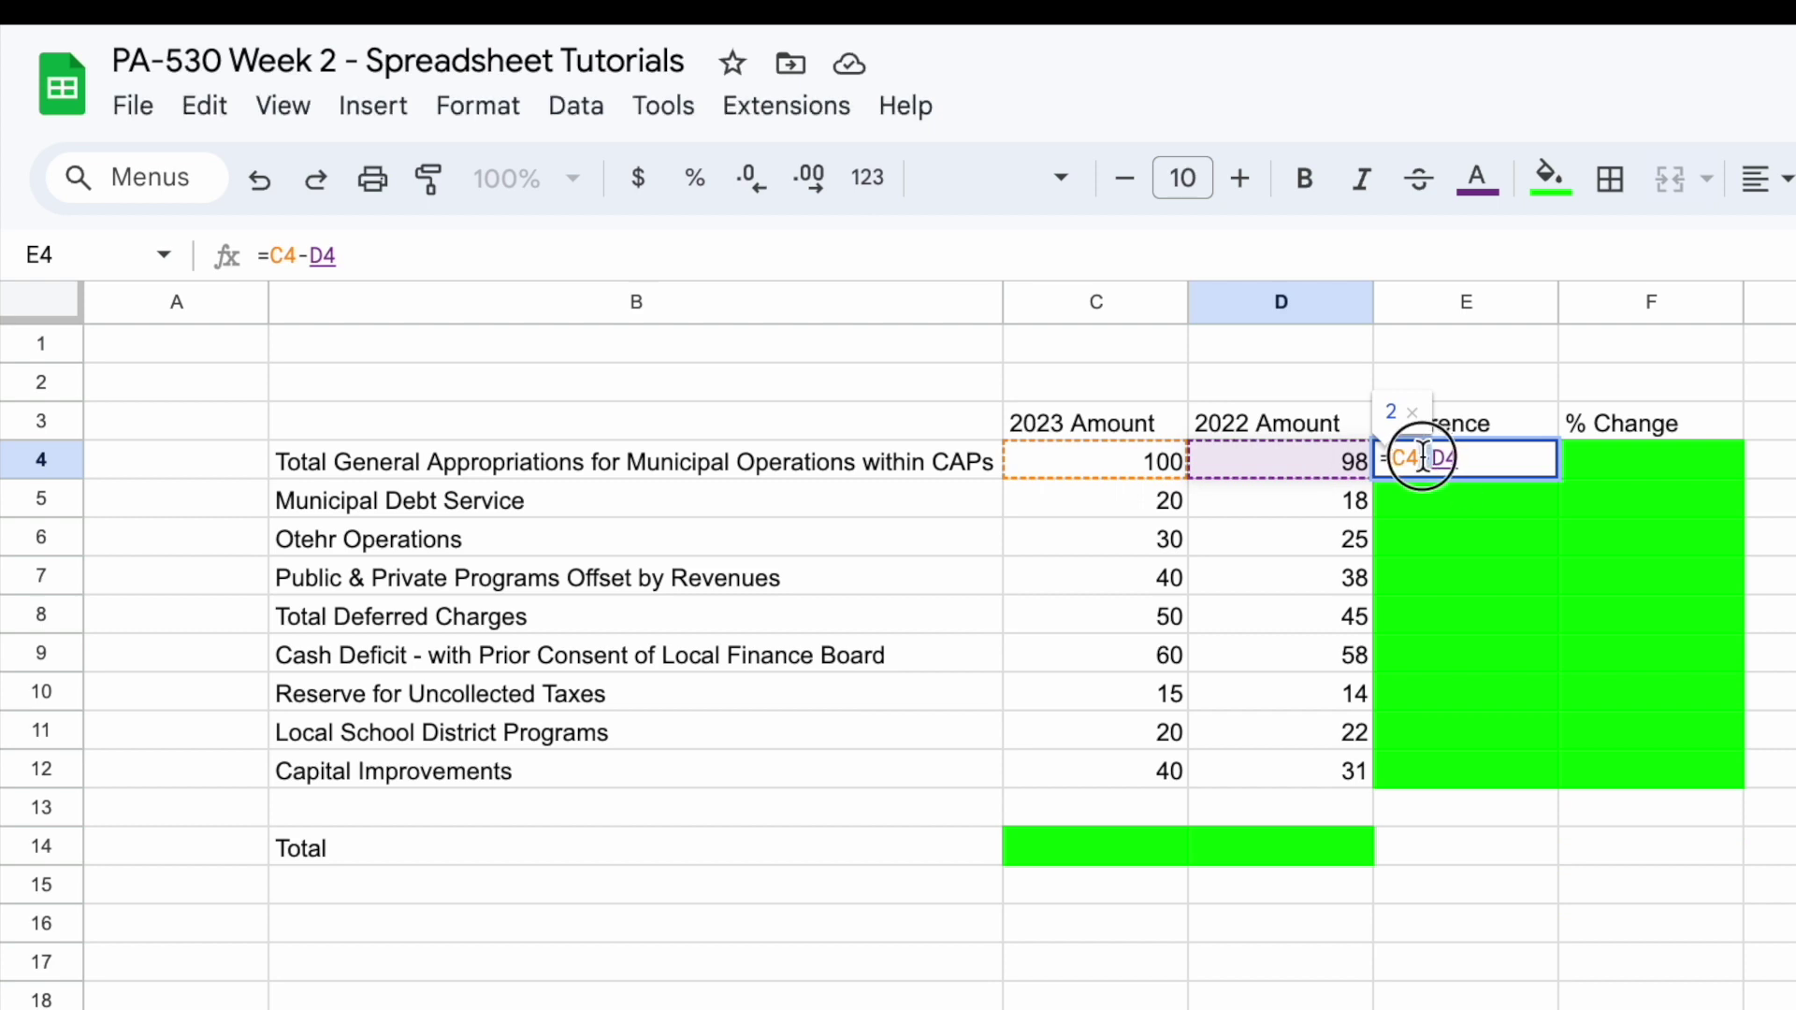
key(Return)
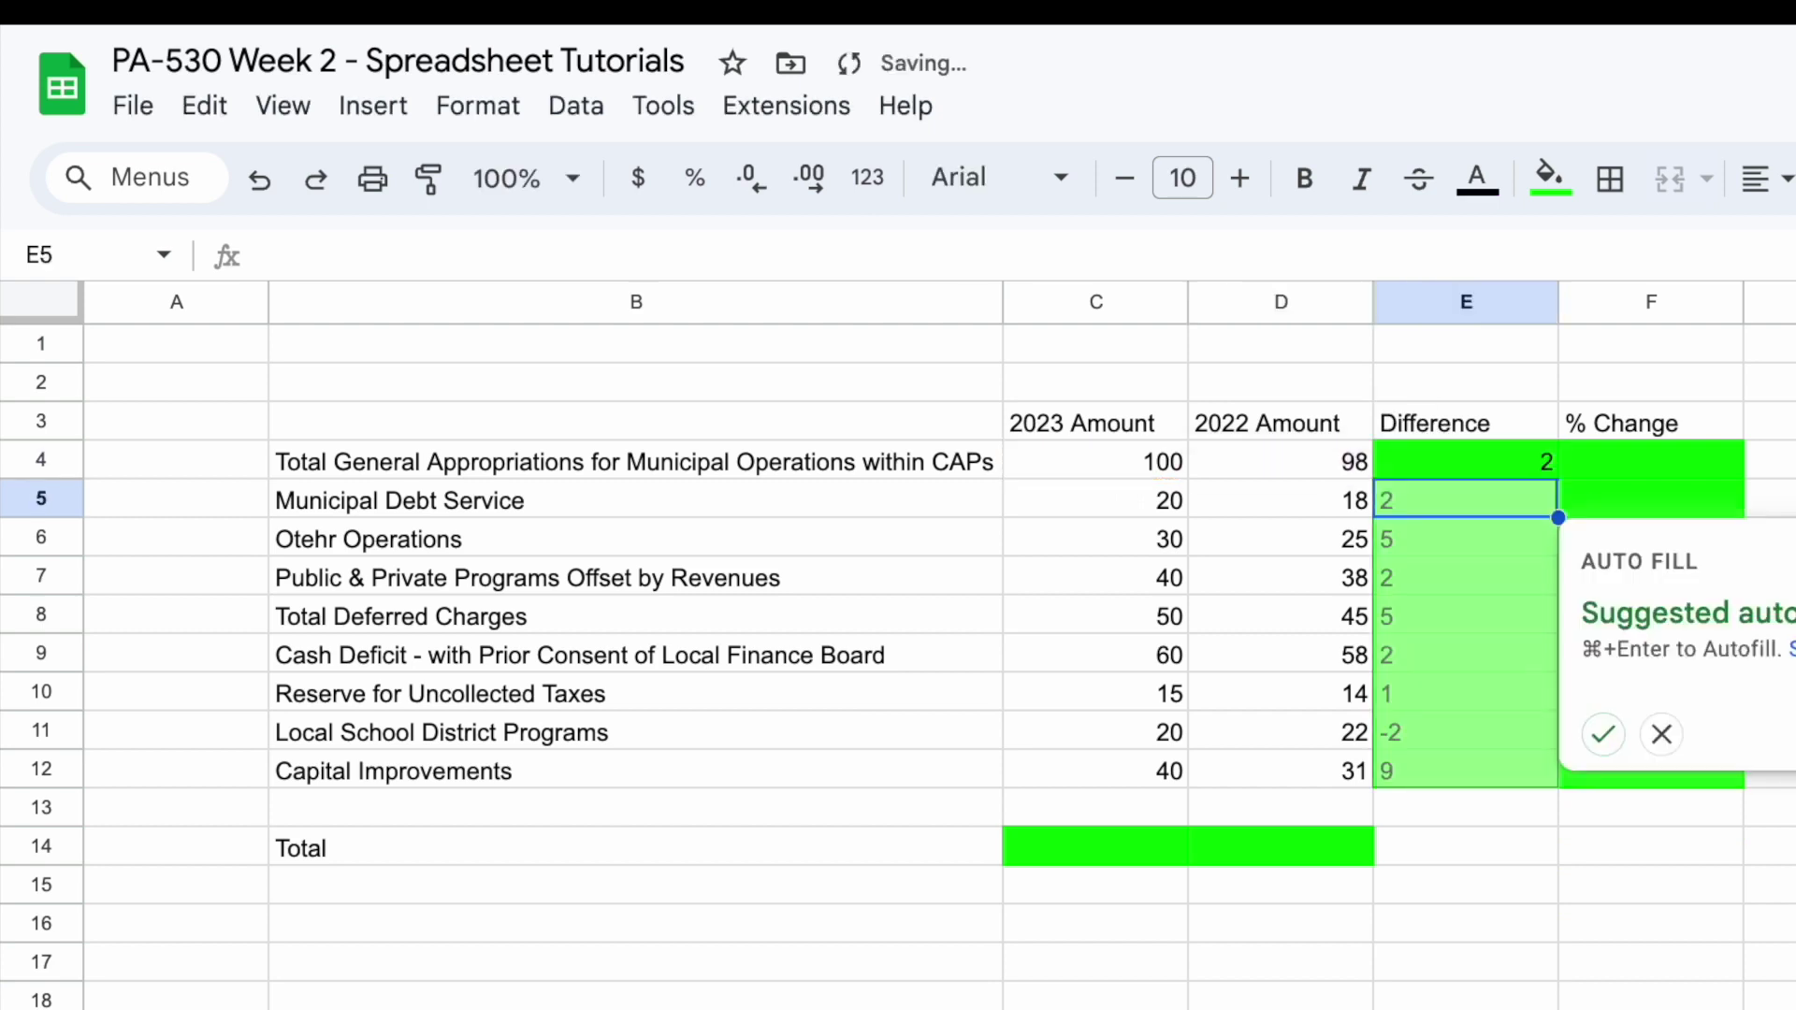
Fill the difference formula from E4 down through E12
key(Up)
key(Up)
click(1506, 458)
drag(1556, 474, 1537, 779)
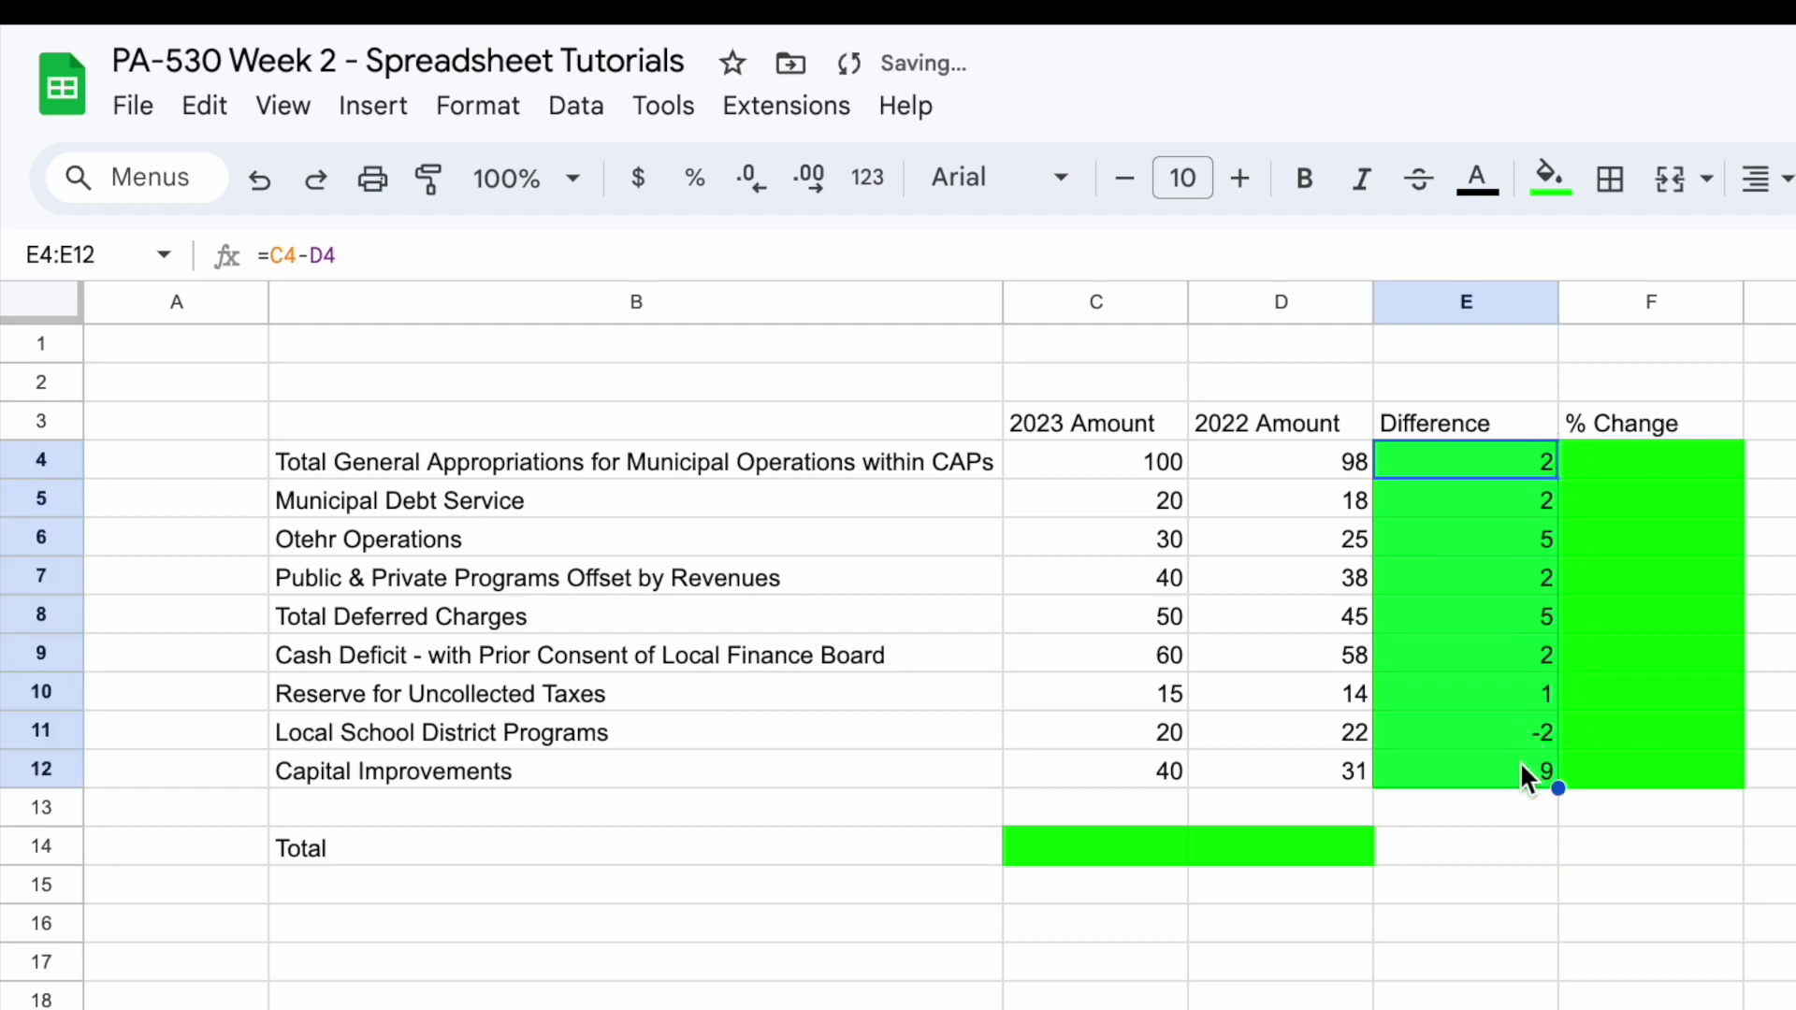
Examine the year headings and row 4's 2022 amount and difference as inputs for the percent change calculation
click(1648, 475)
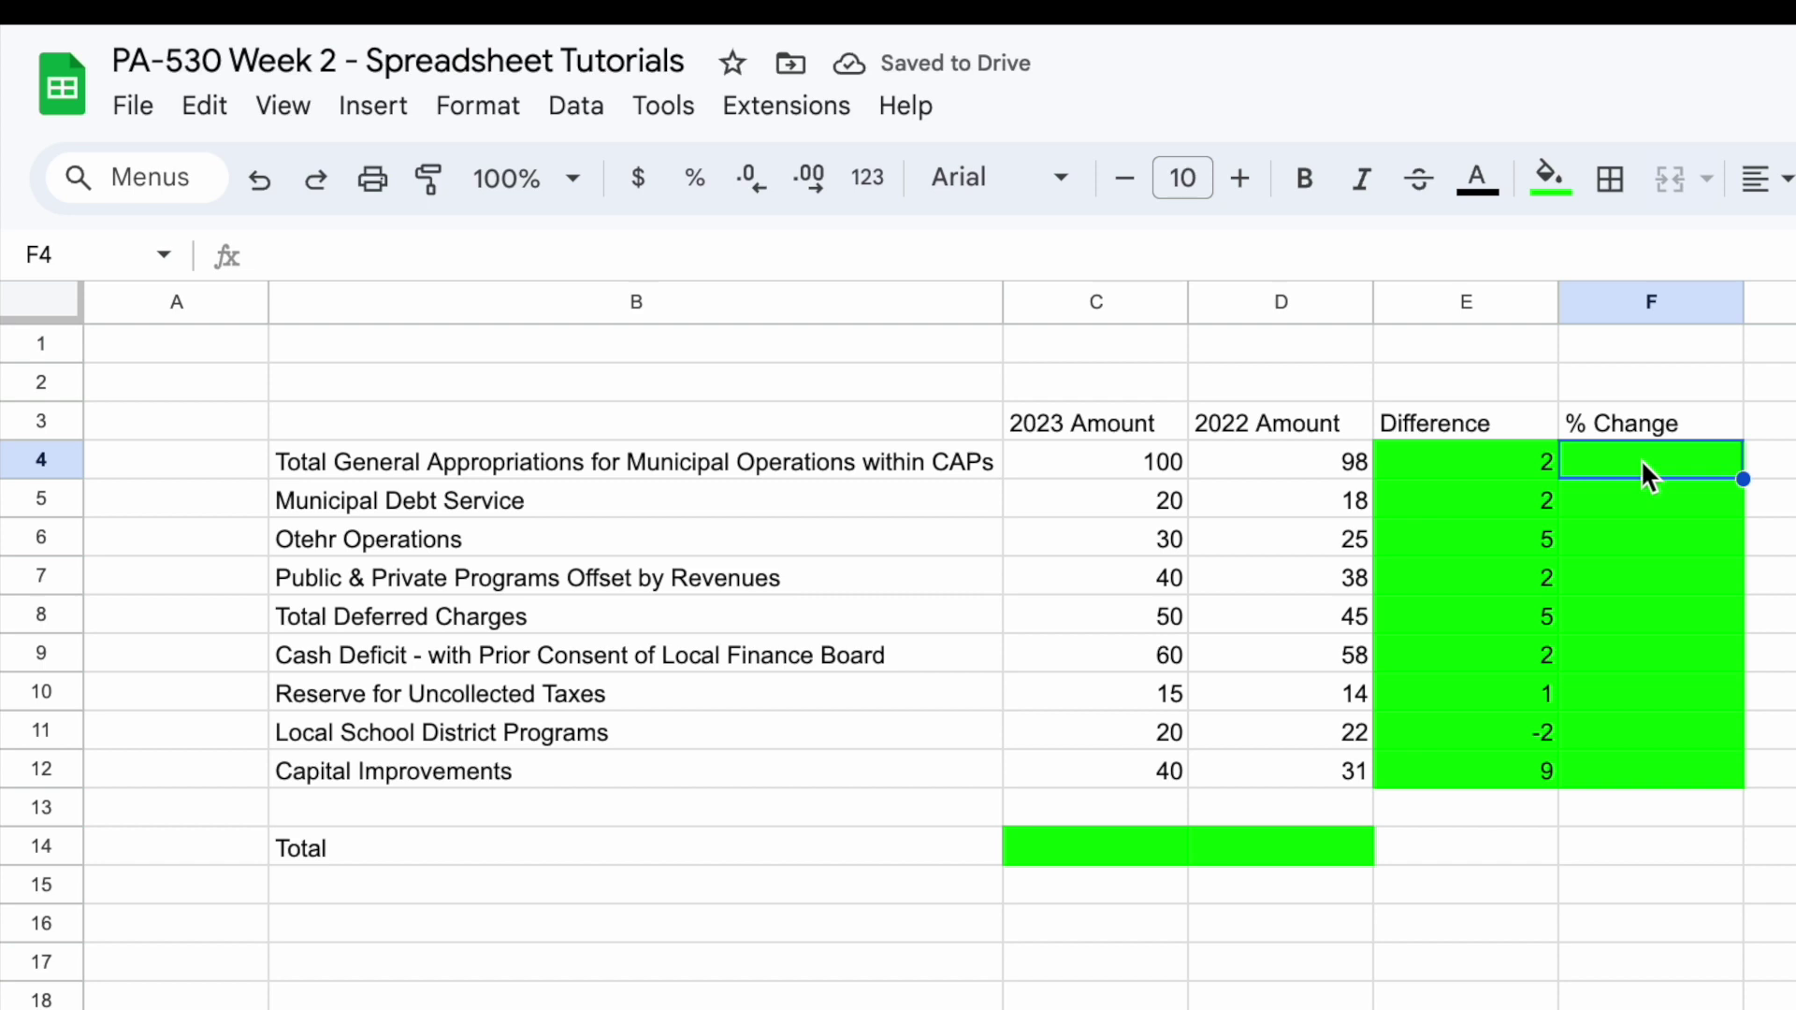
click(1511, 467)
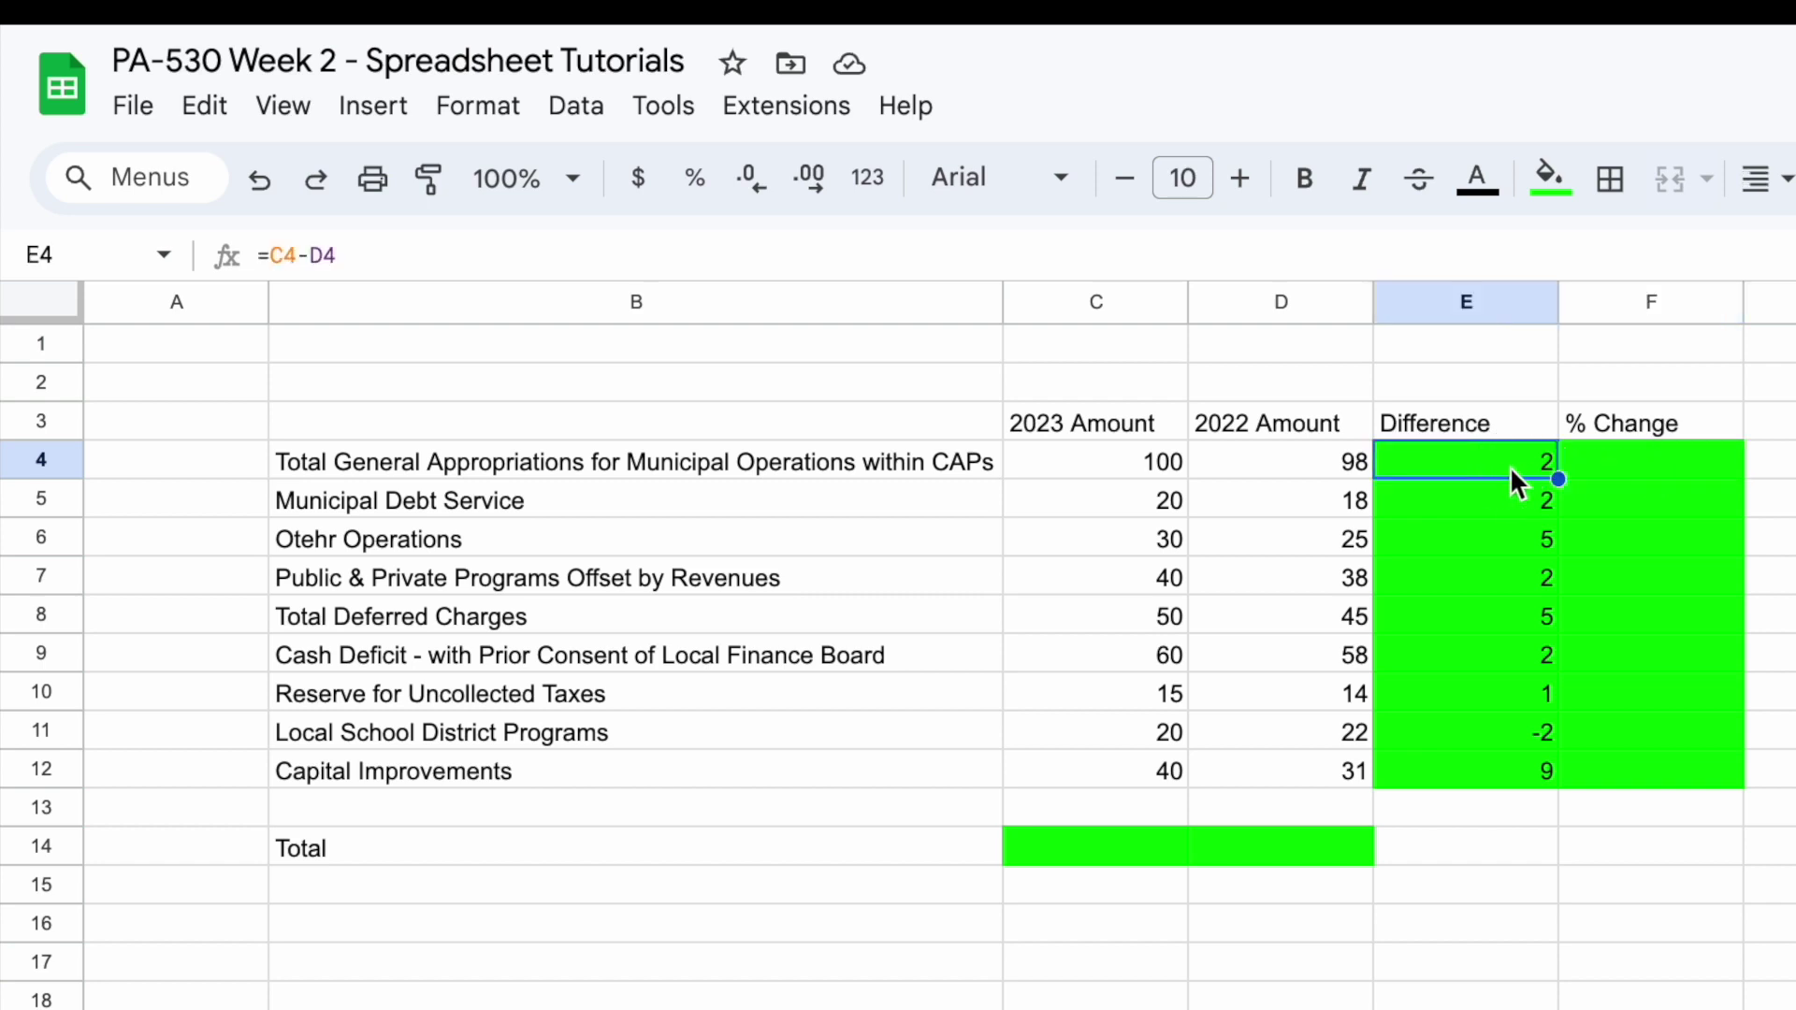
click(1286, 453)
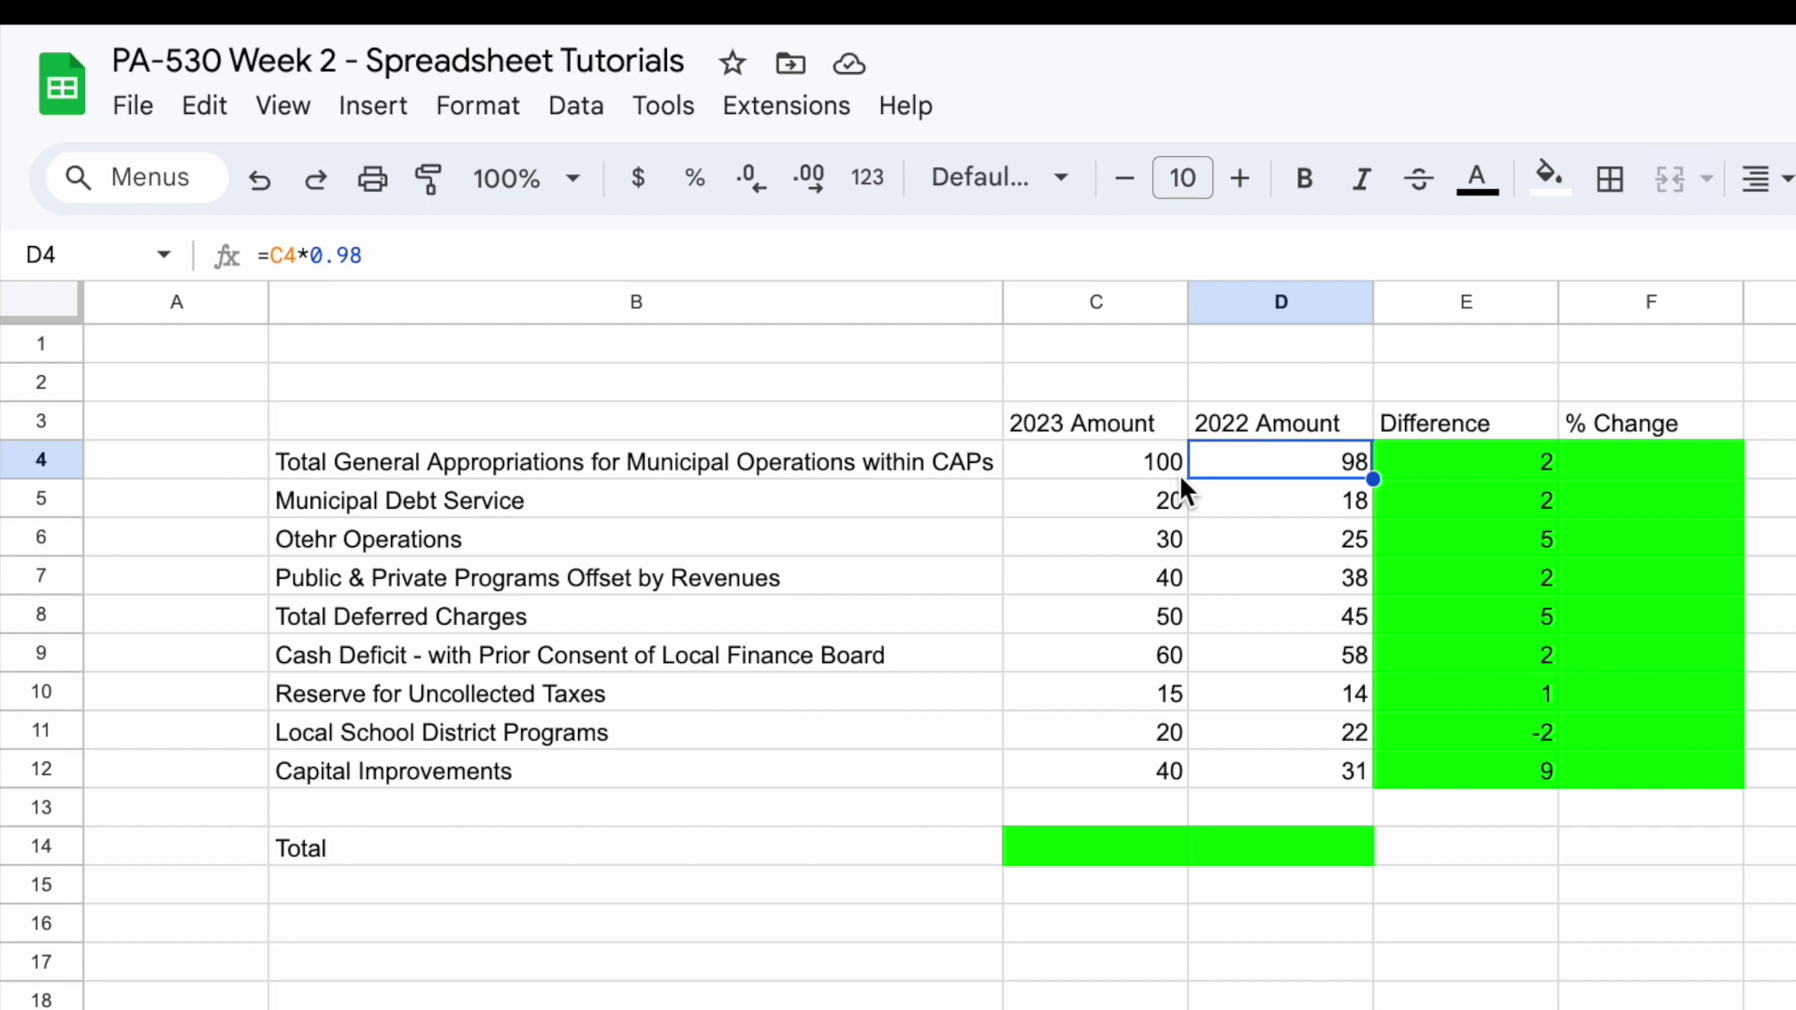
click(1683, 458)
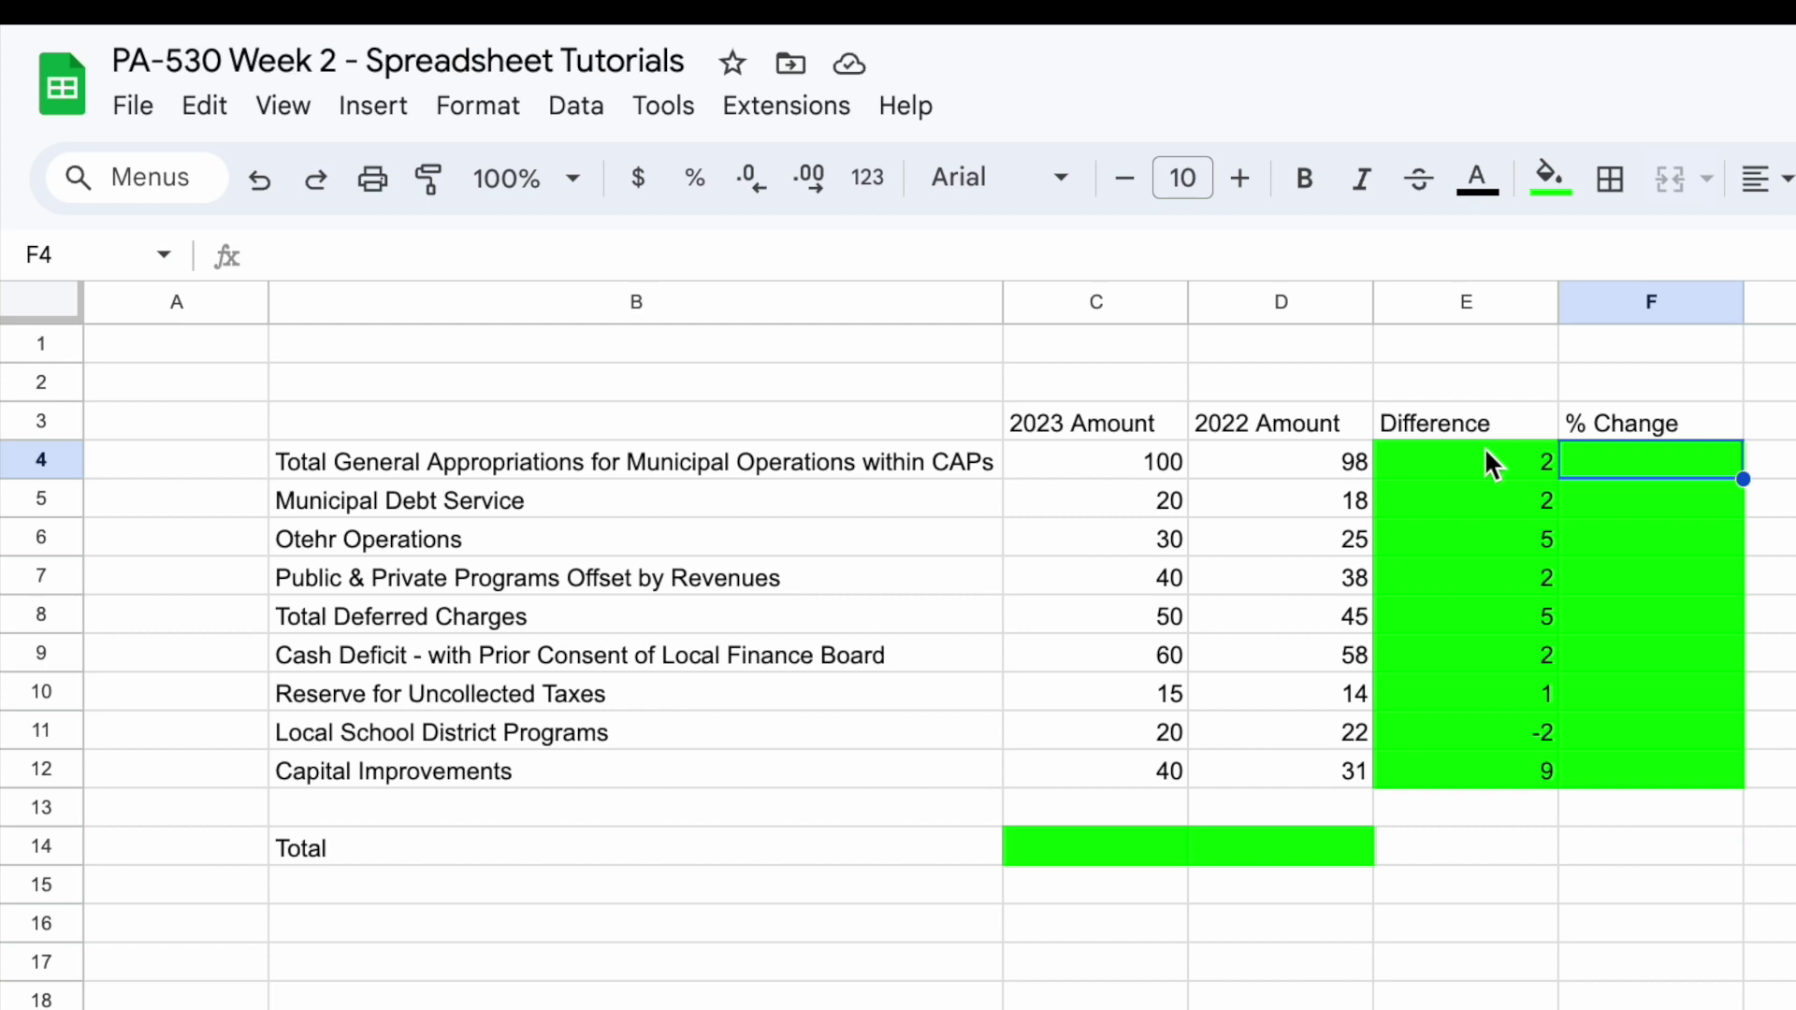
click(1287, 419)
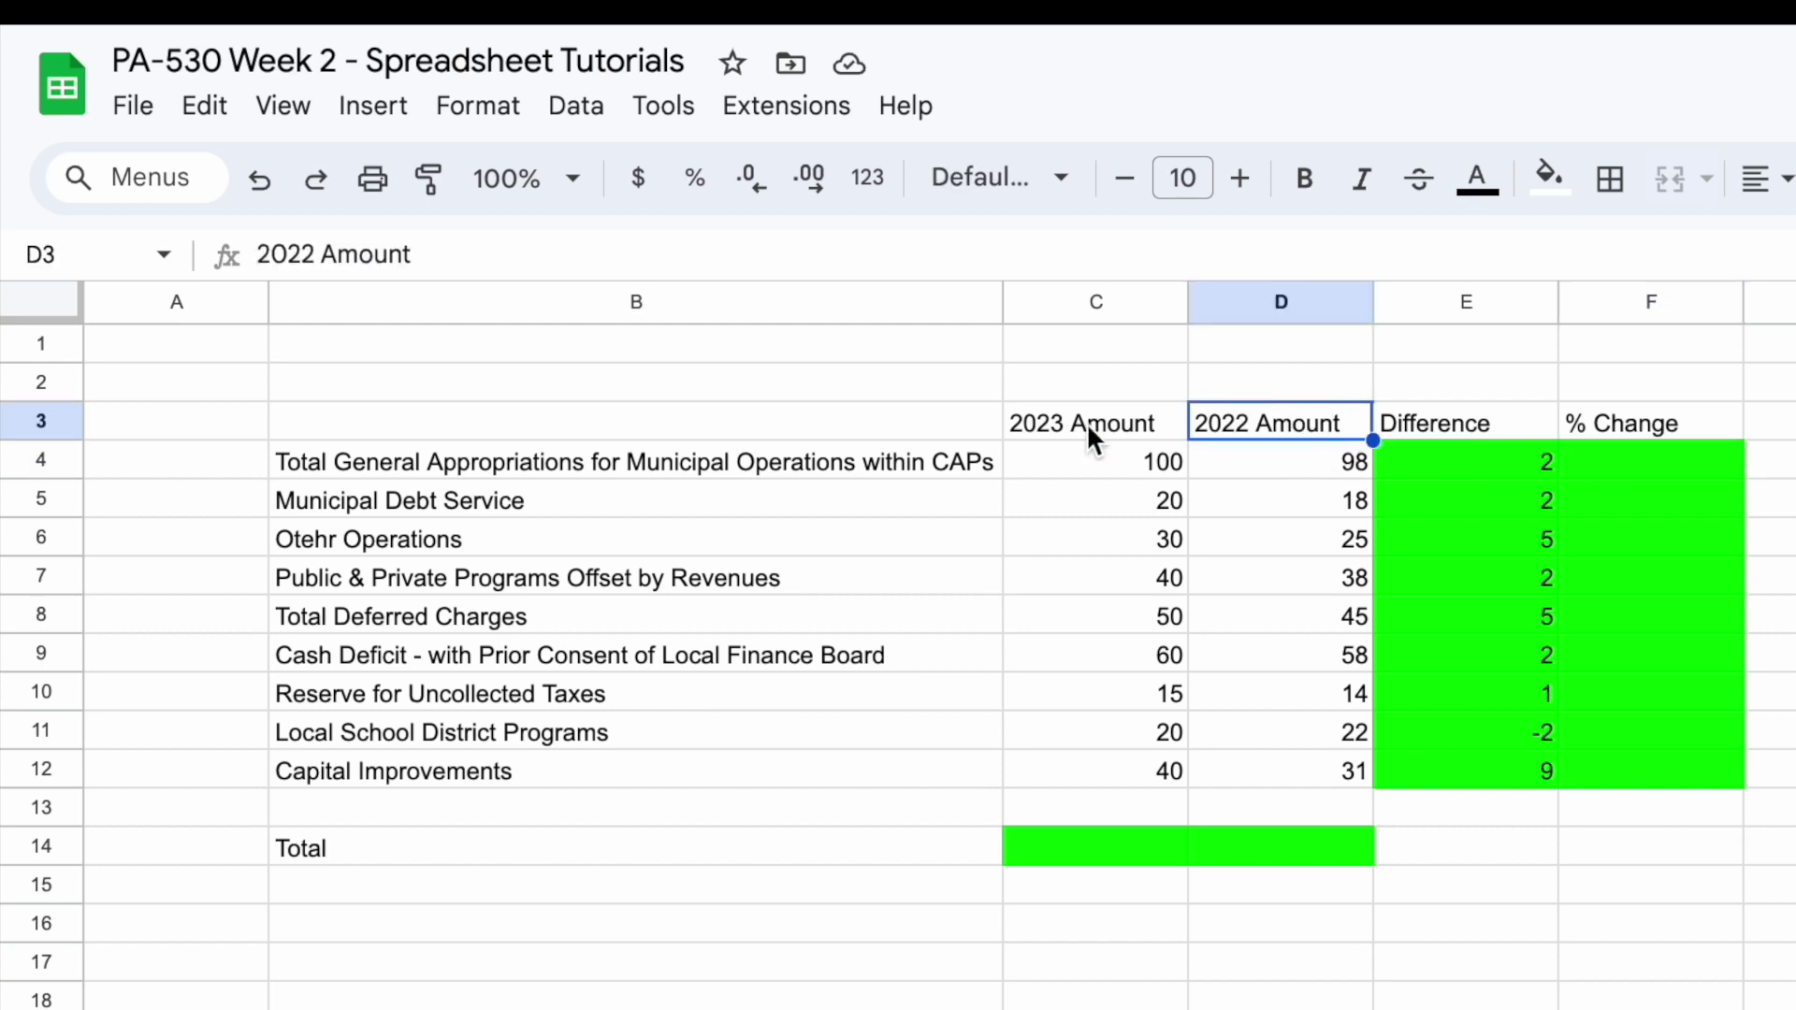
click(1092, 430)
click(1284, 458)
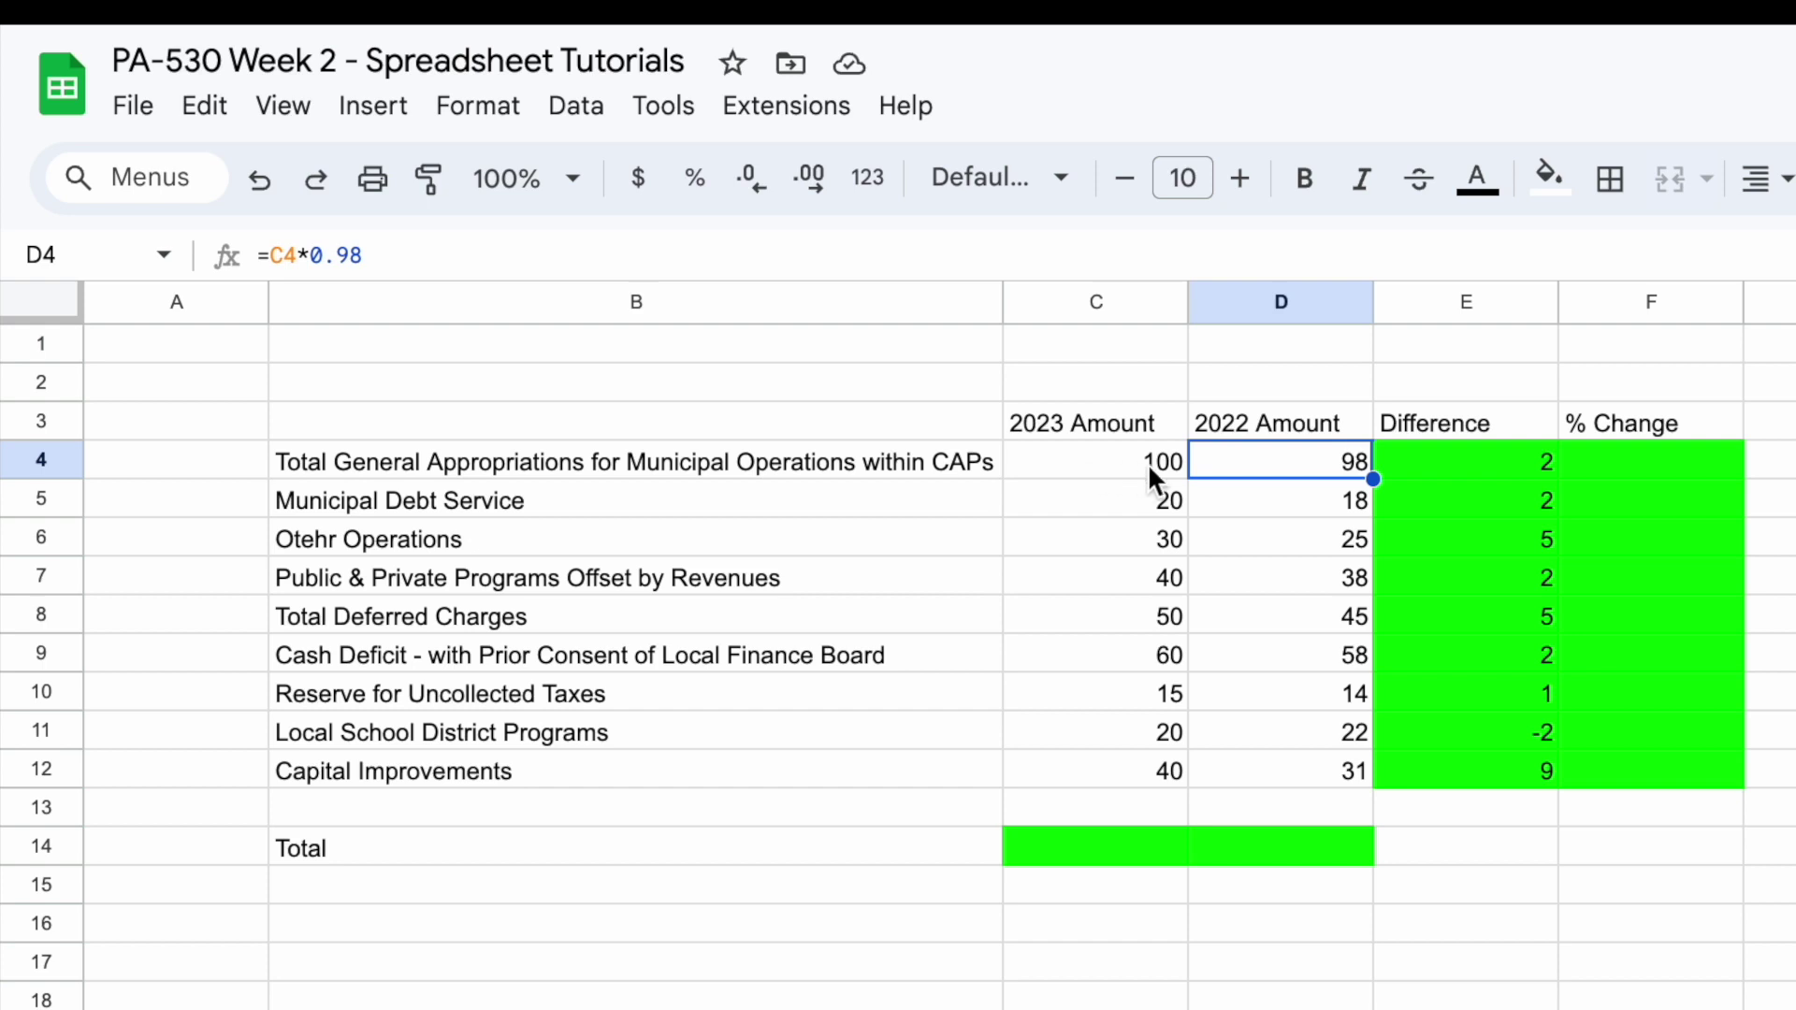
click(1507, 460)
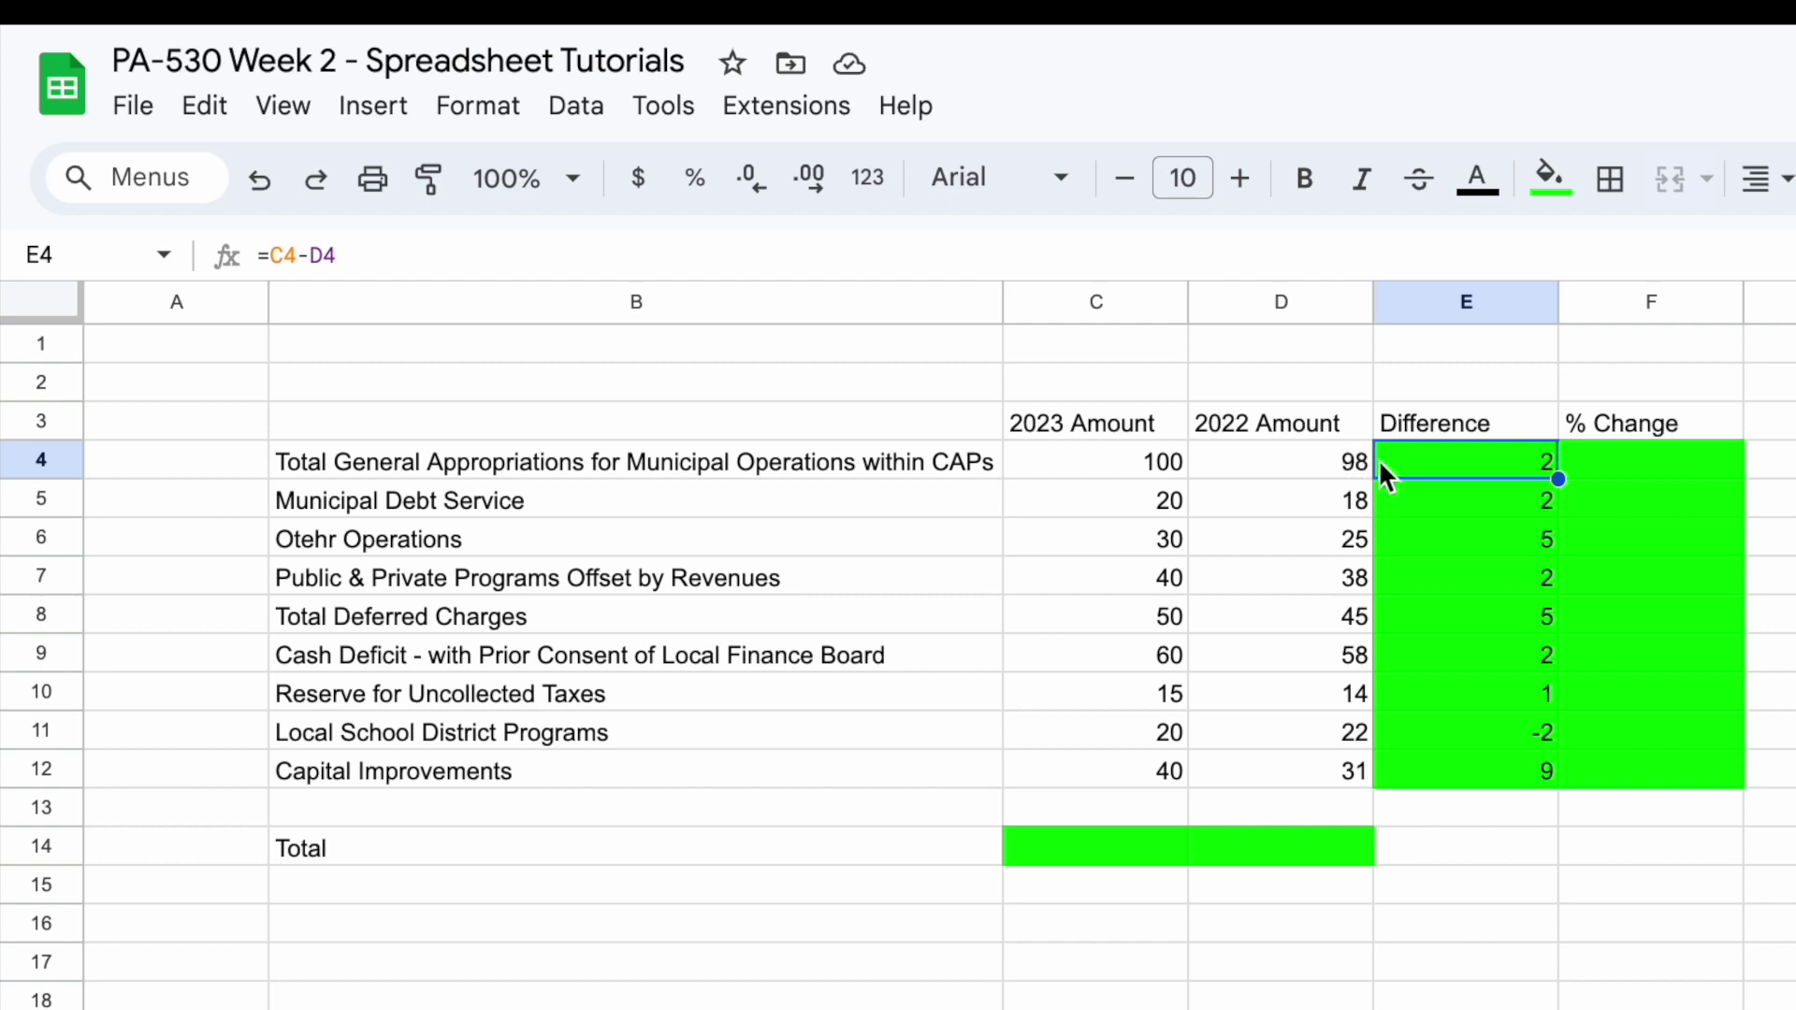
Enter =E4/D4 in F4 to calculate the general appropriations' percent change from the 2022 amount
click(1618, 456)
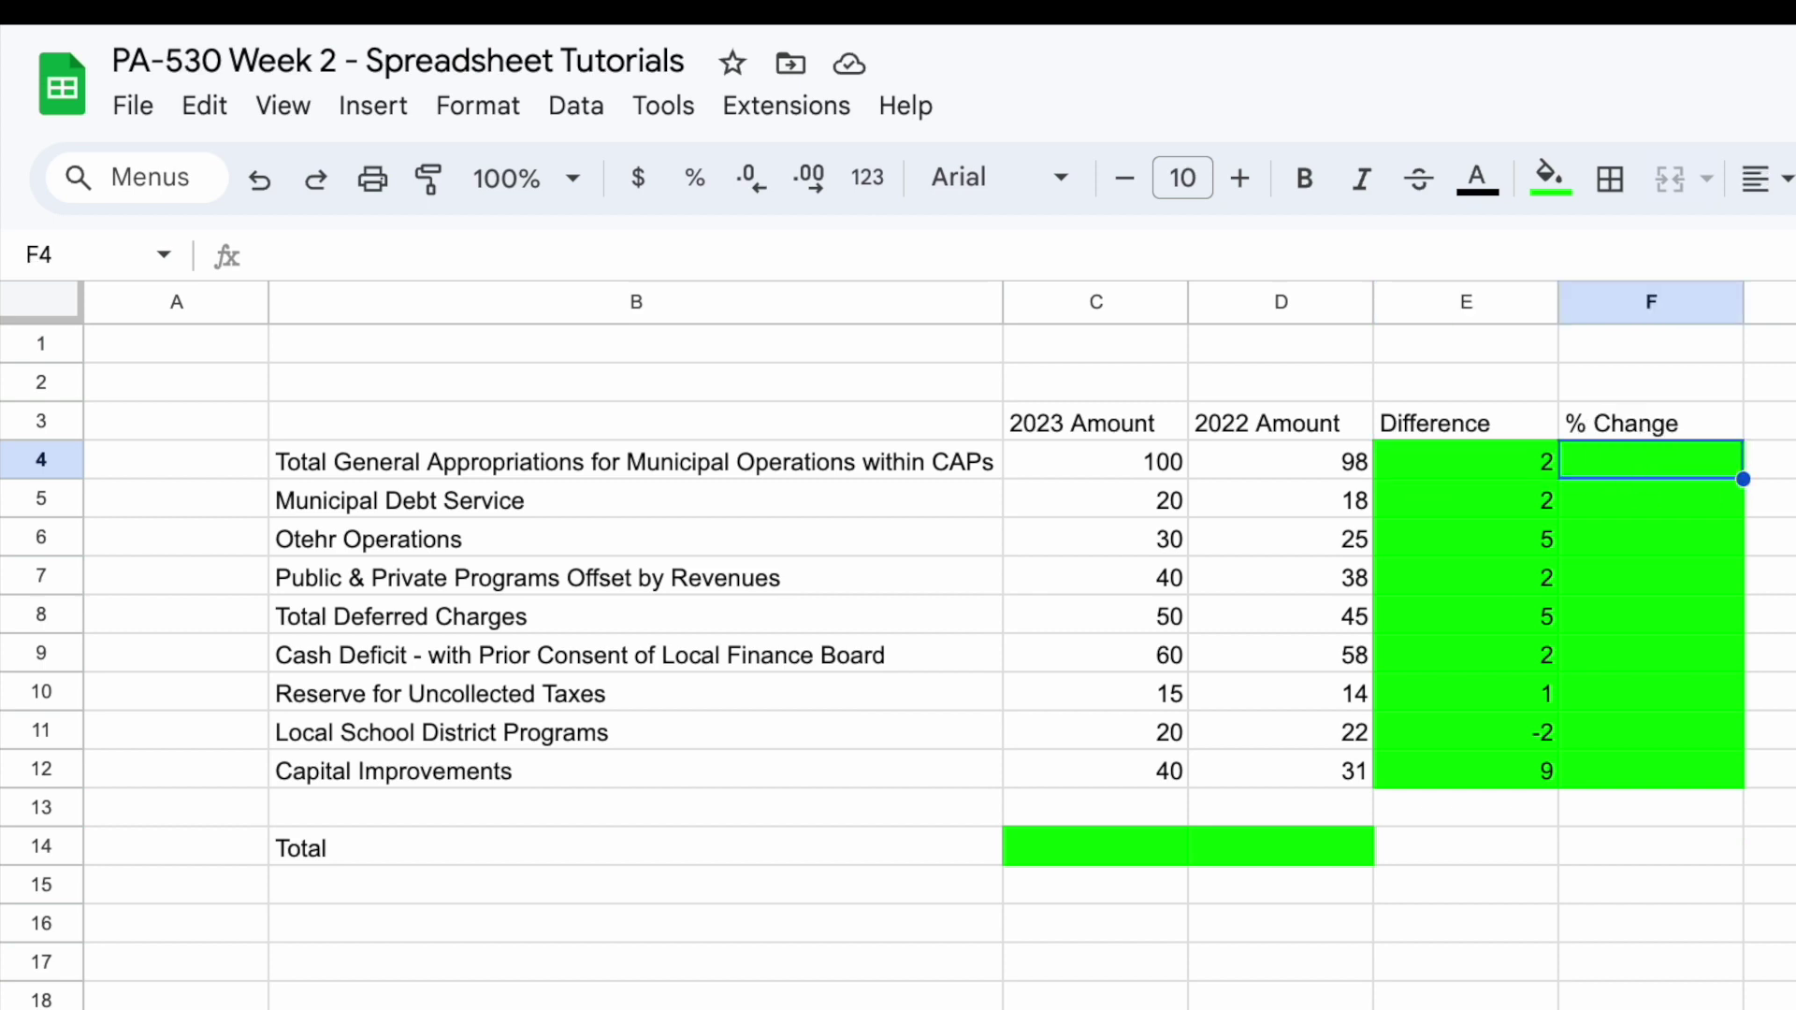
text(=)
key(Left)
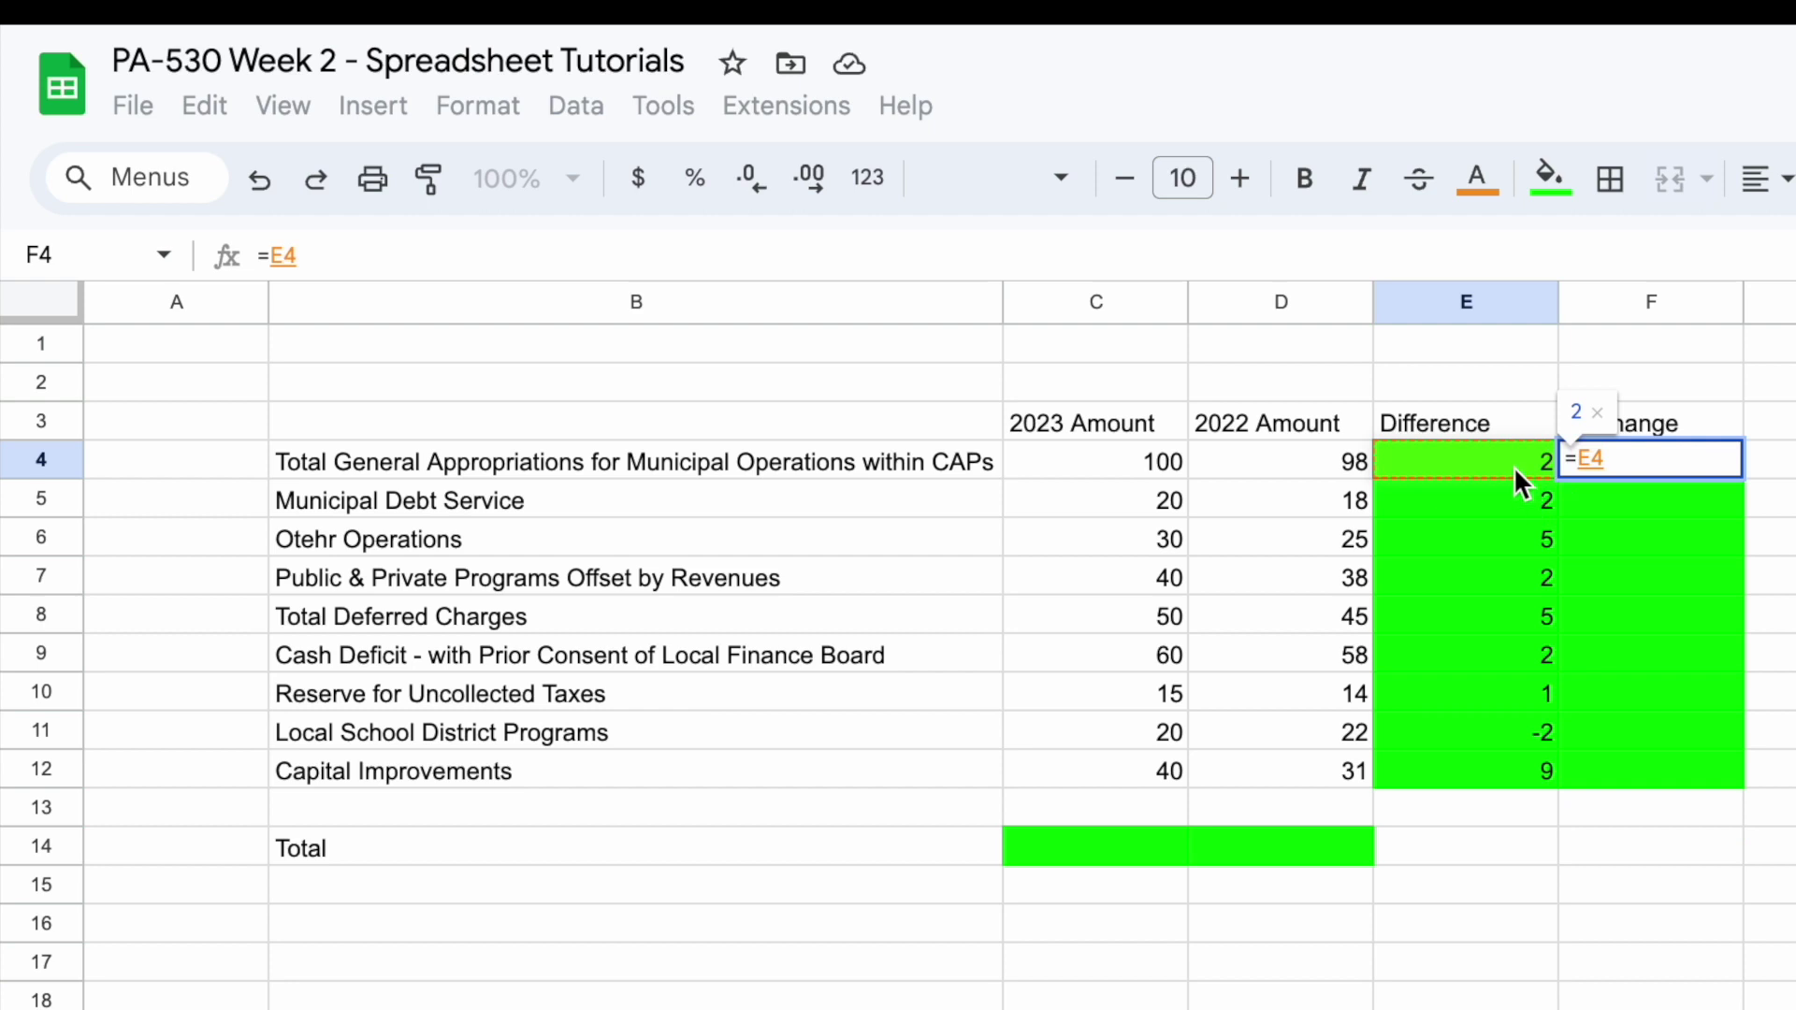
text(/)
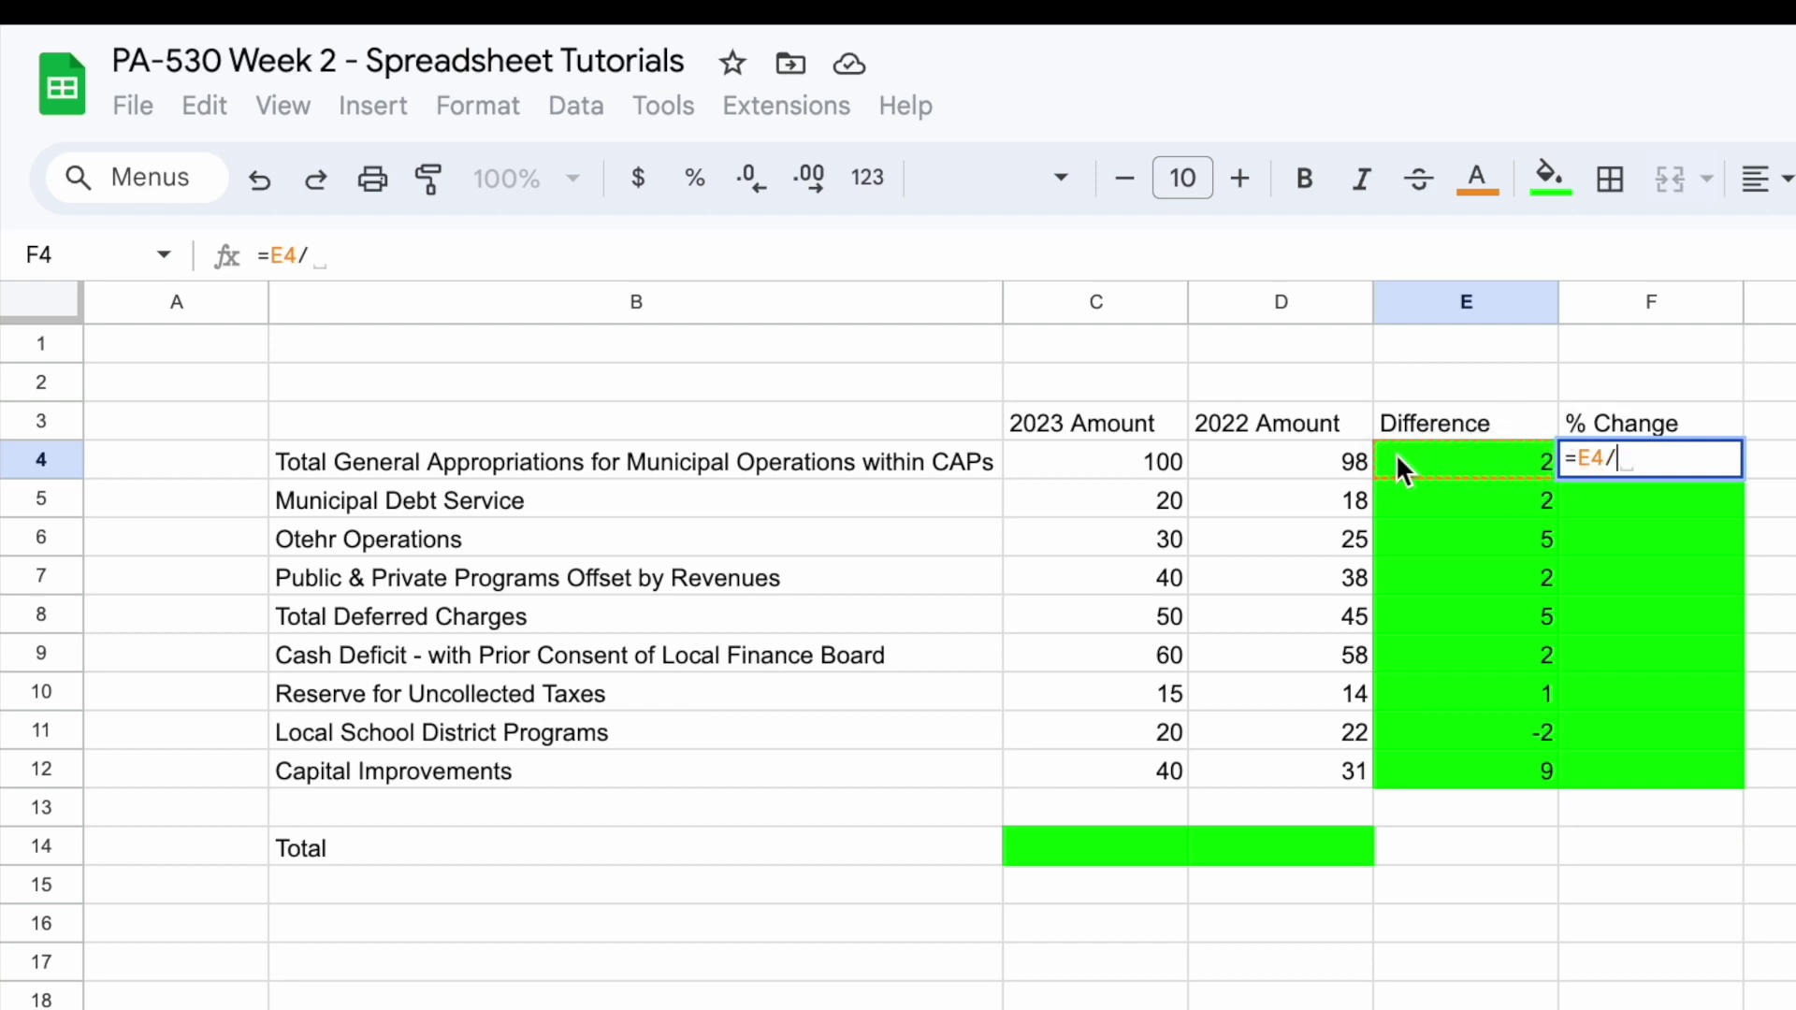
click(1313, 457)
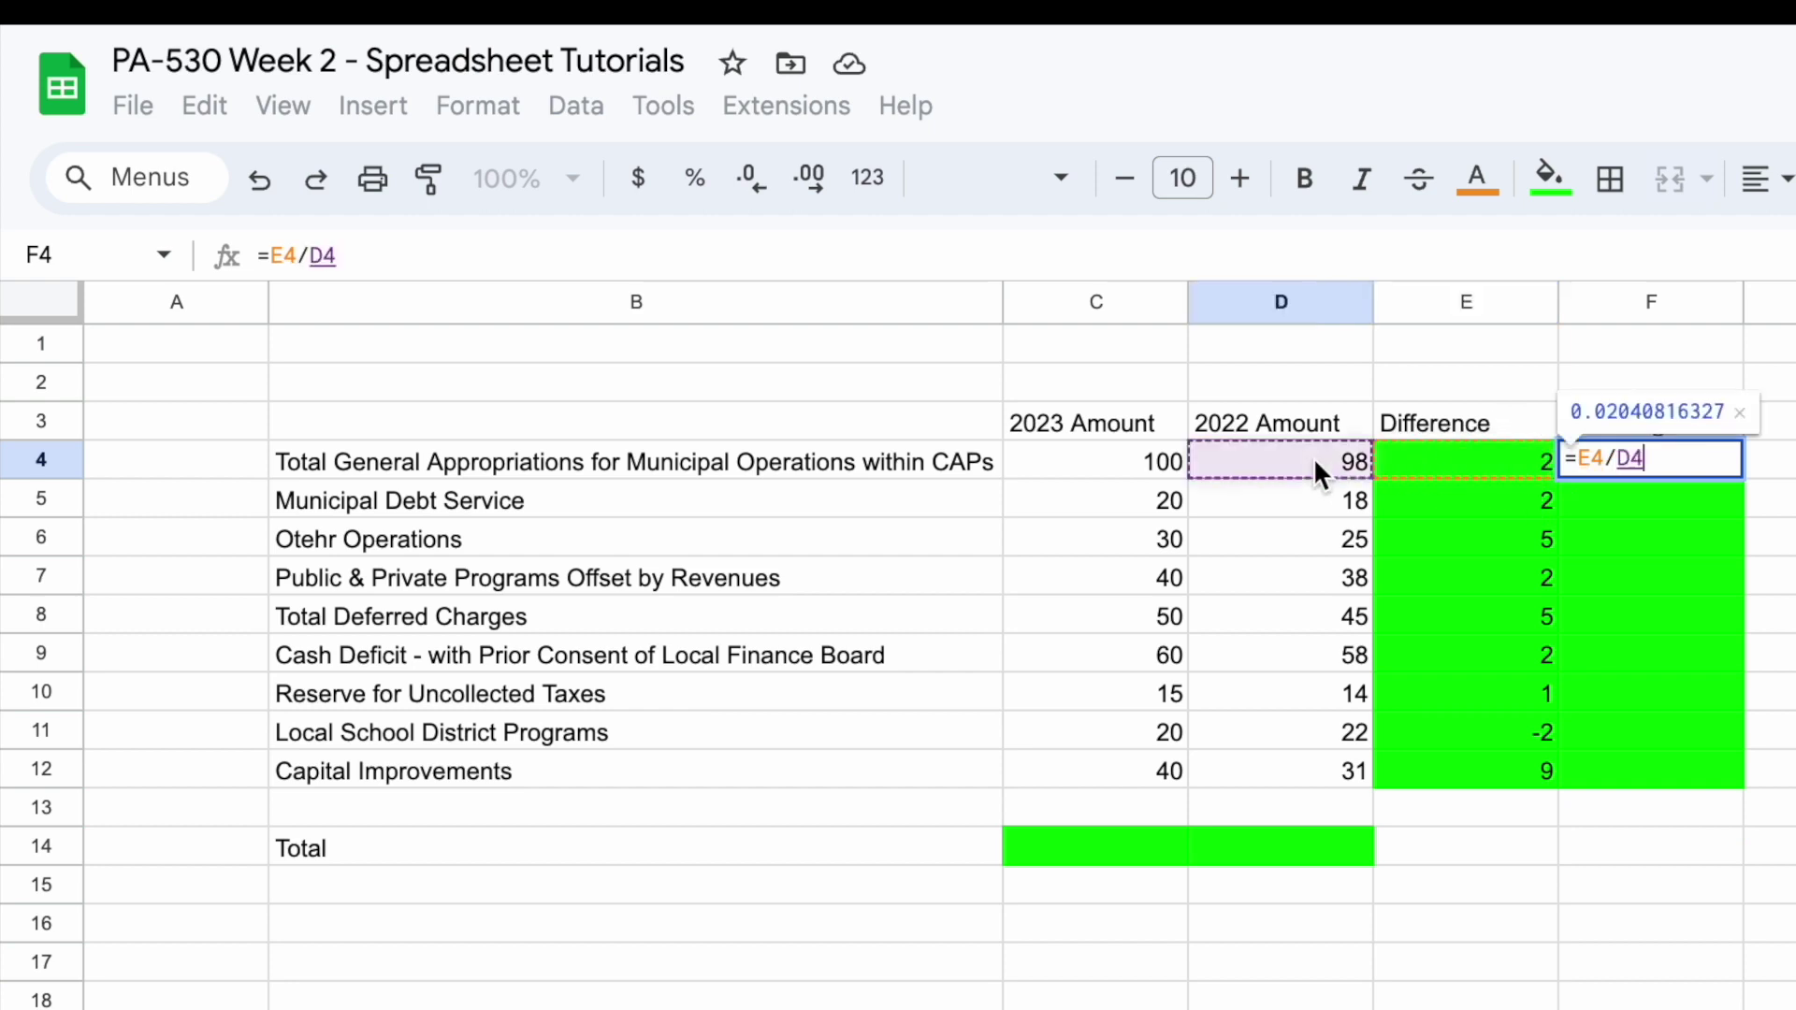
key(Return)
Format the percent change in F4 as a percentage with no decimal places
click(1651, 460)
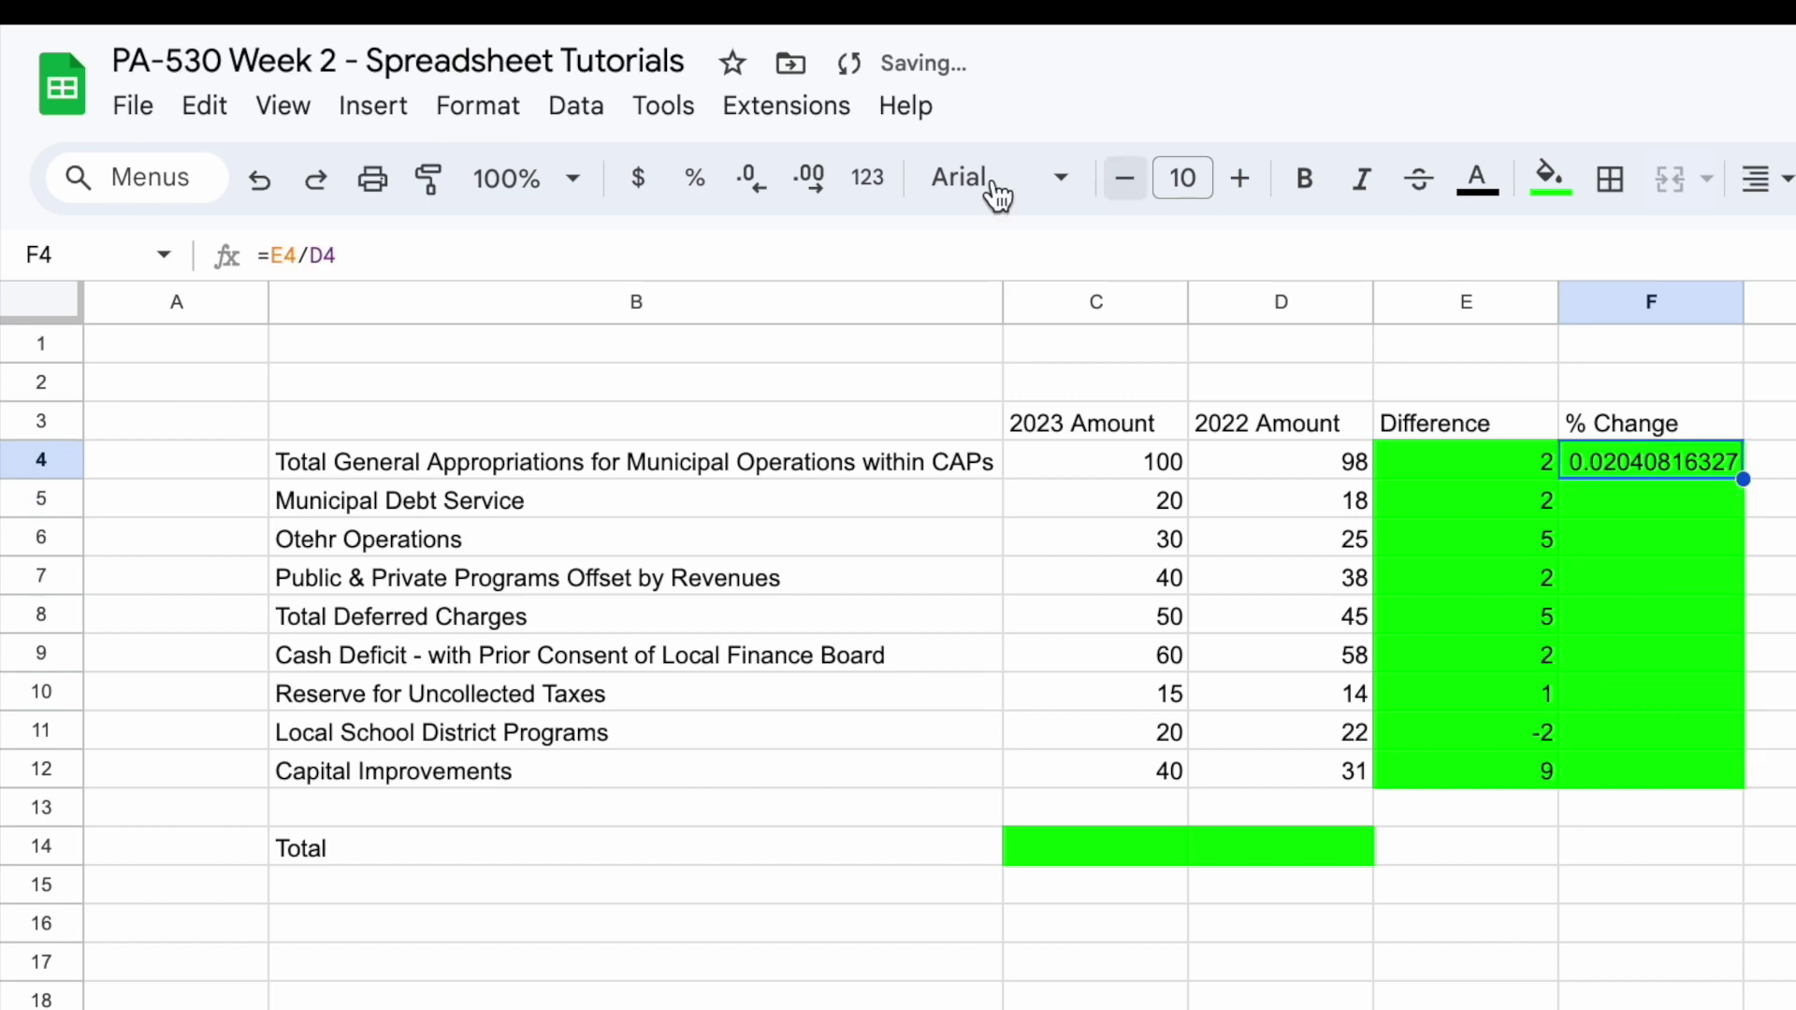
click(696, 180)
click(751, 180)
click(751, 180)
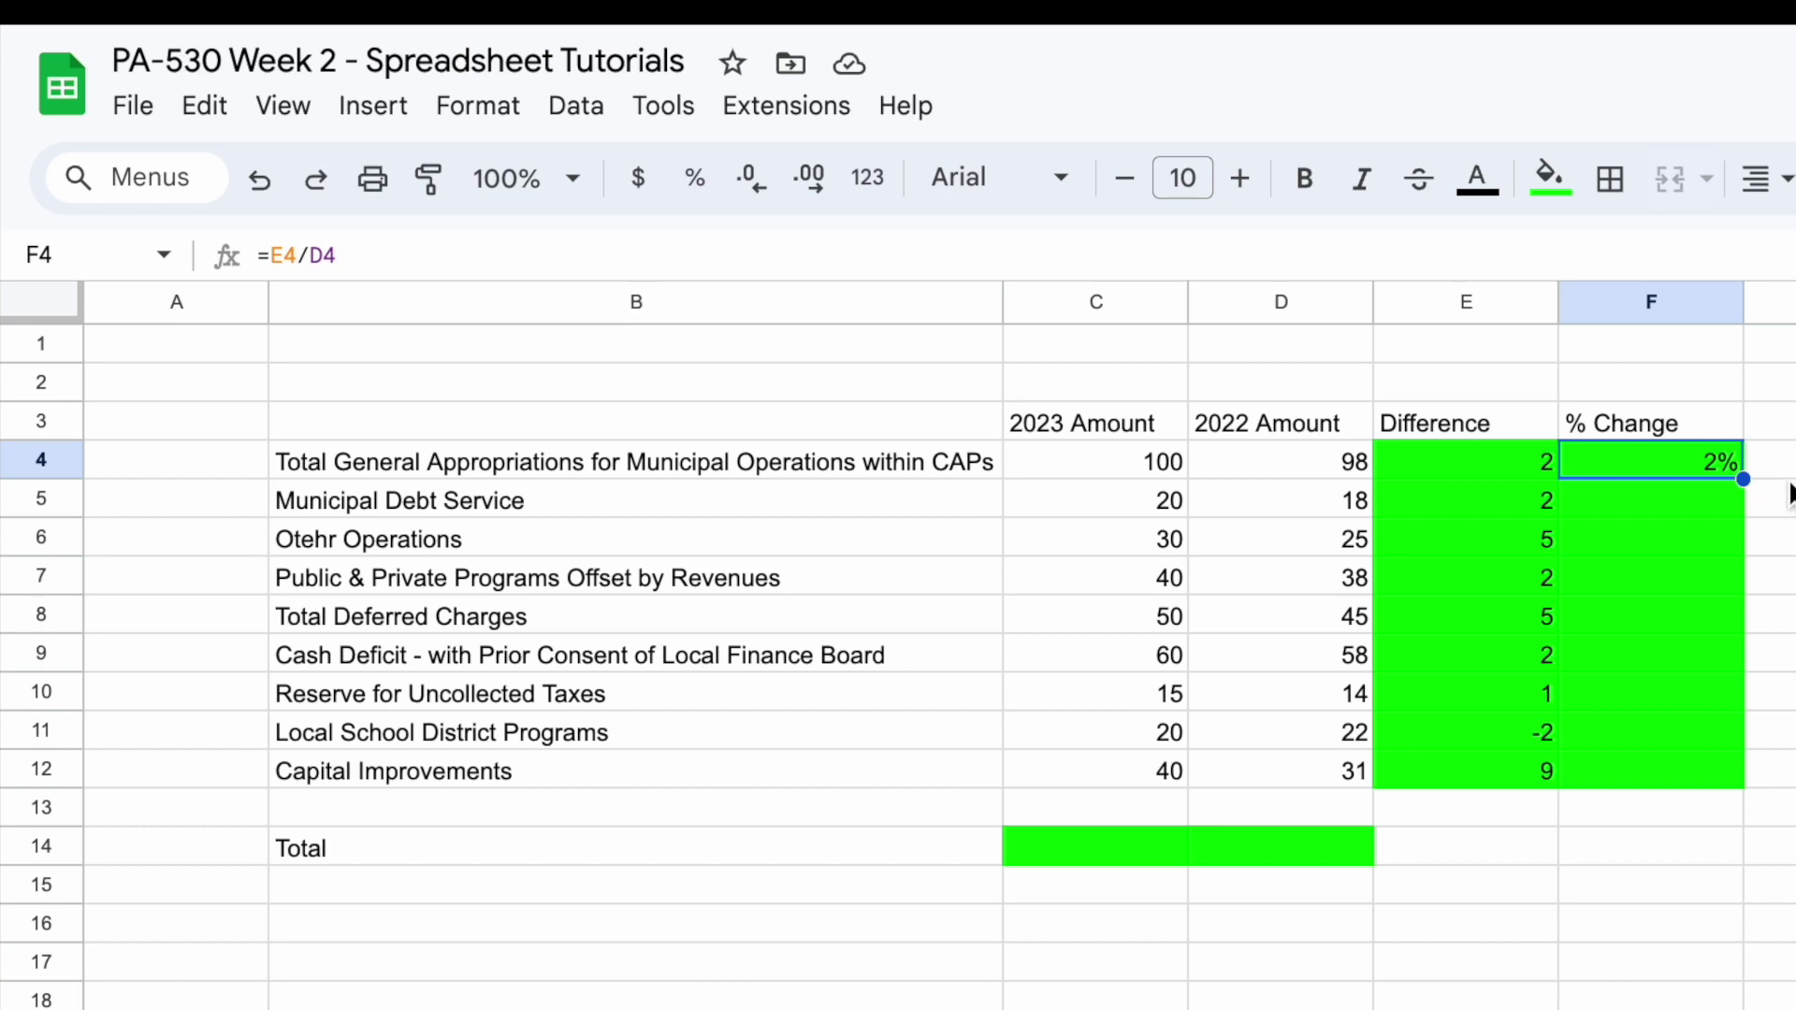
Fill the percent change formula from F4 down through F12 and check the copied formulas in F7 to F9
click(1742, 483)
drag(1743, 484, 1720, 778)
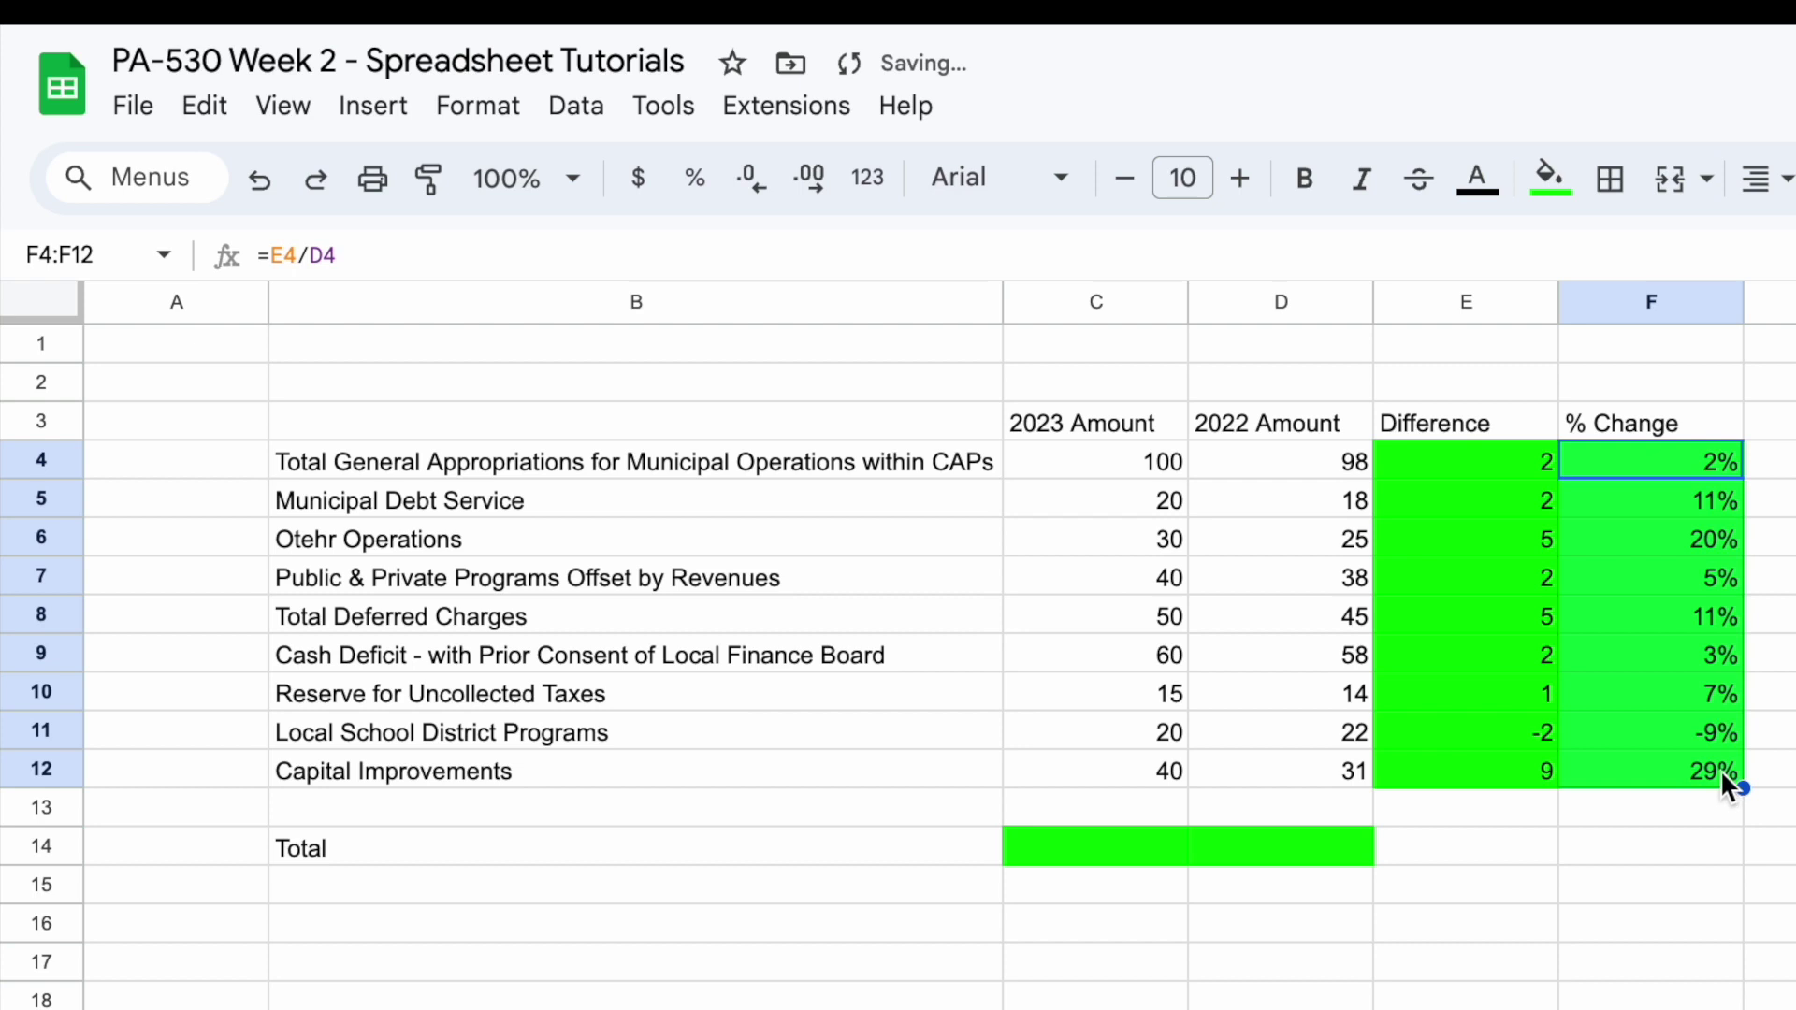
click(1652, 559)
click(436, 246)
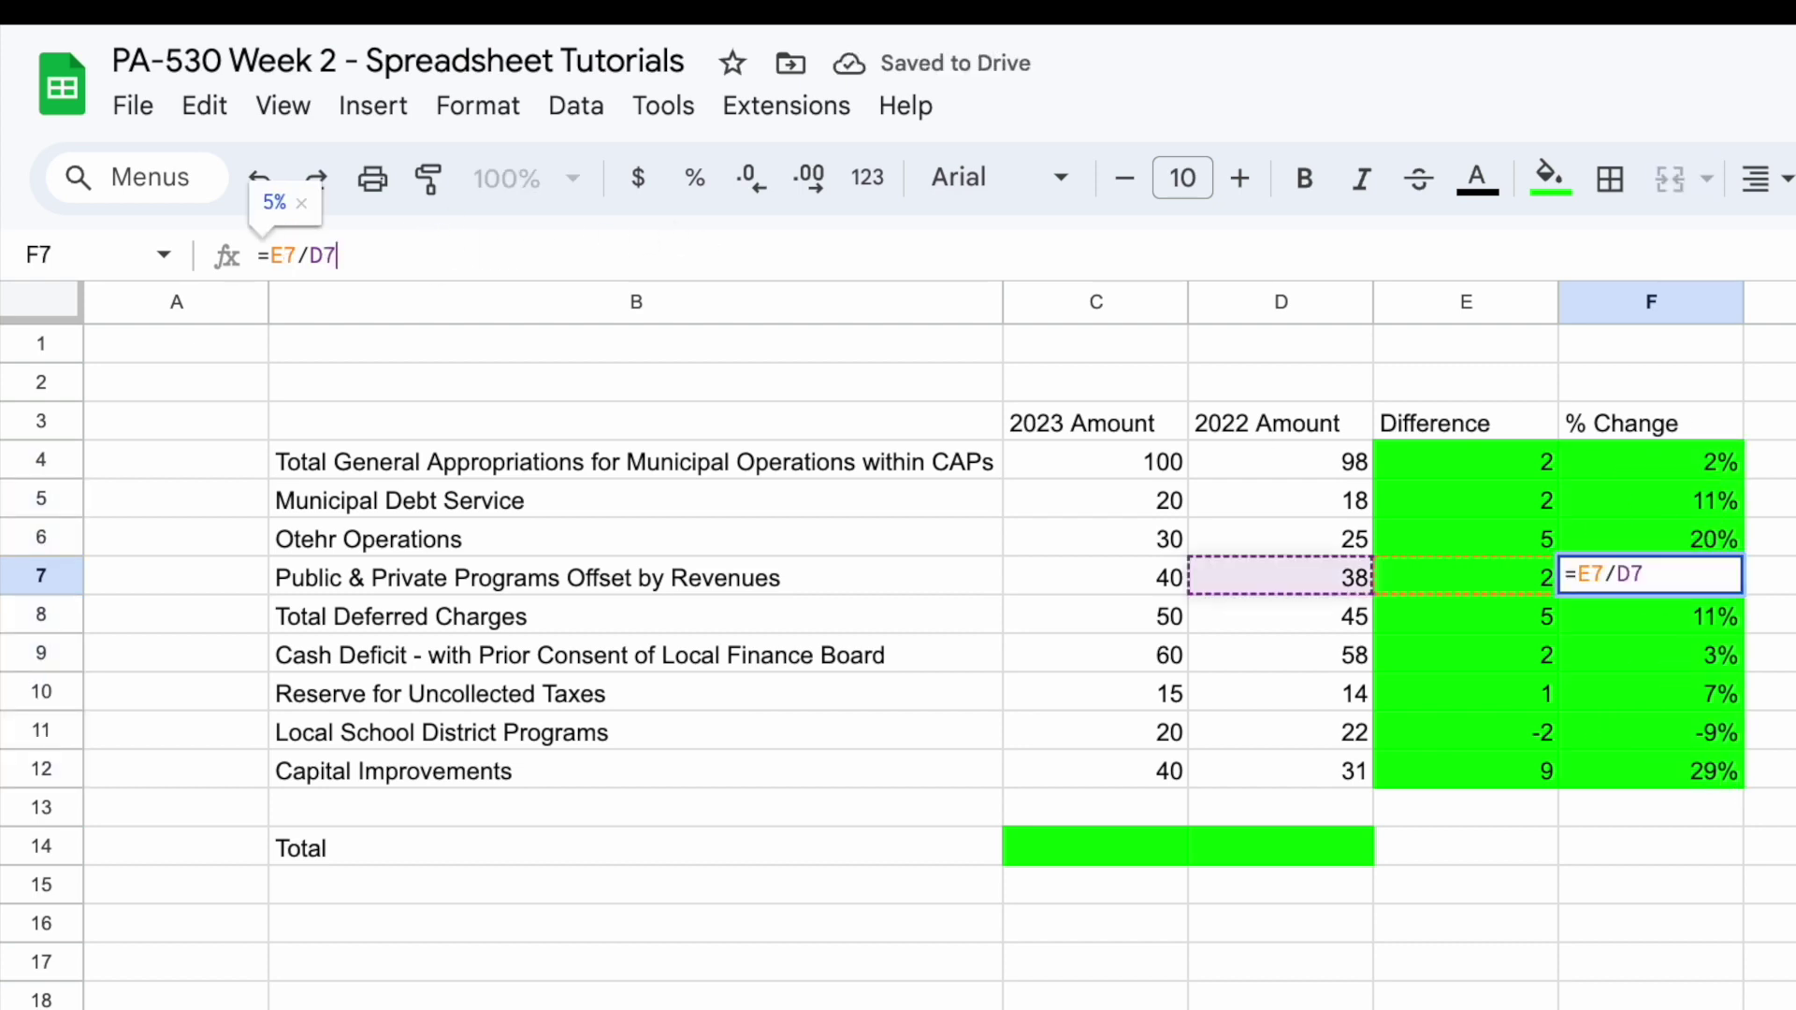
key(Return)
click(436, 246)
key(Return)
click(433, 244)
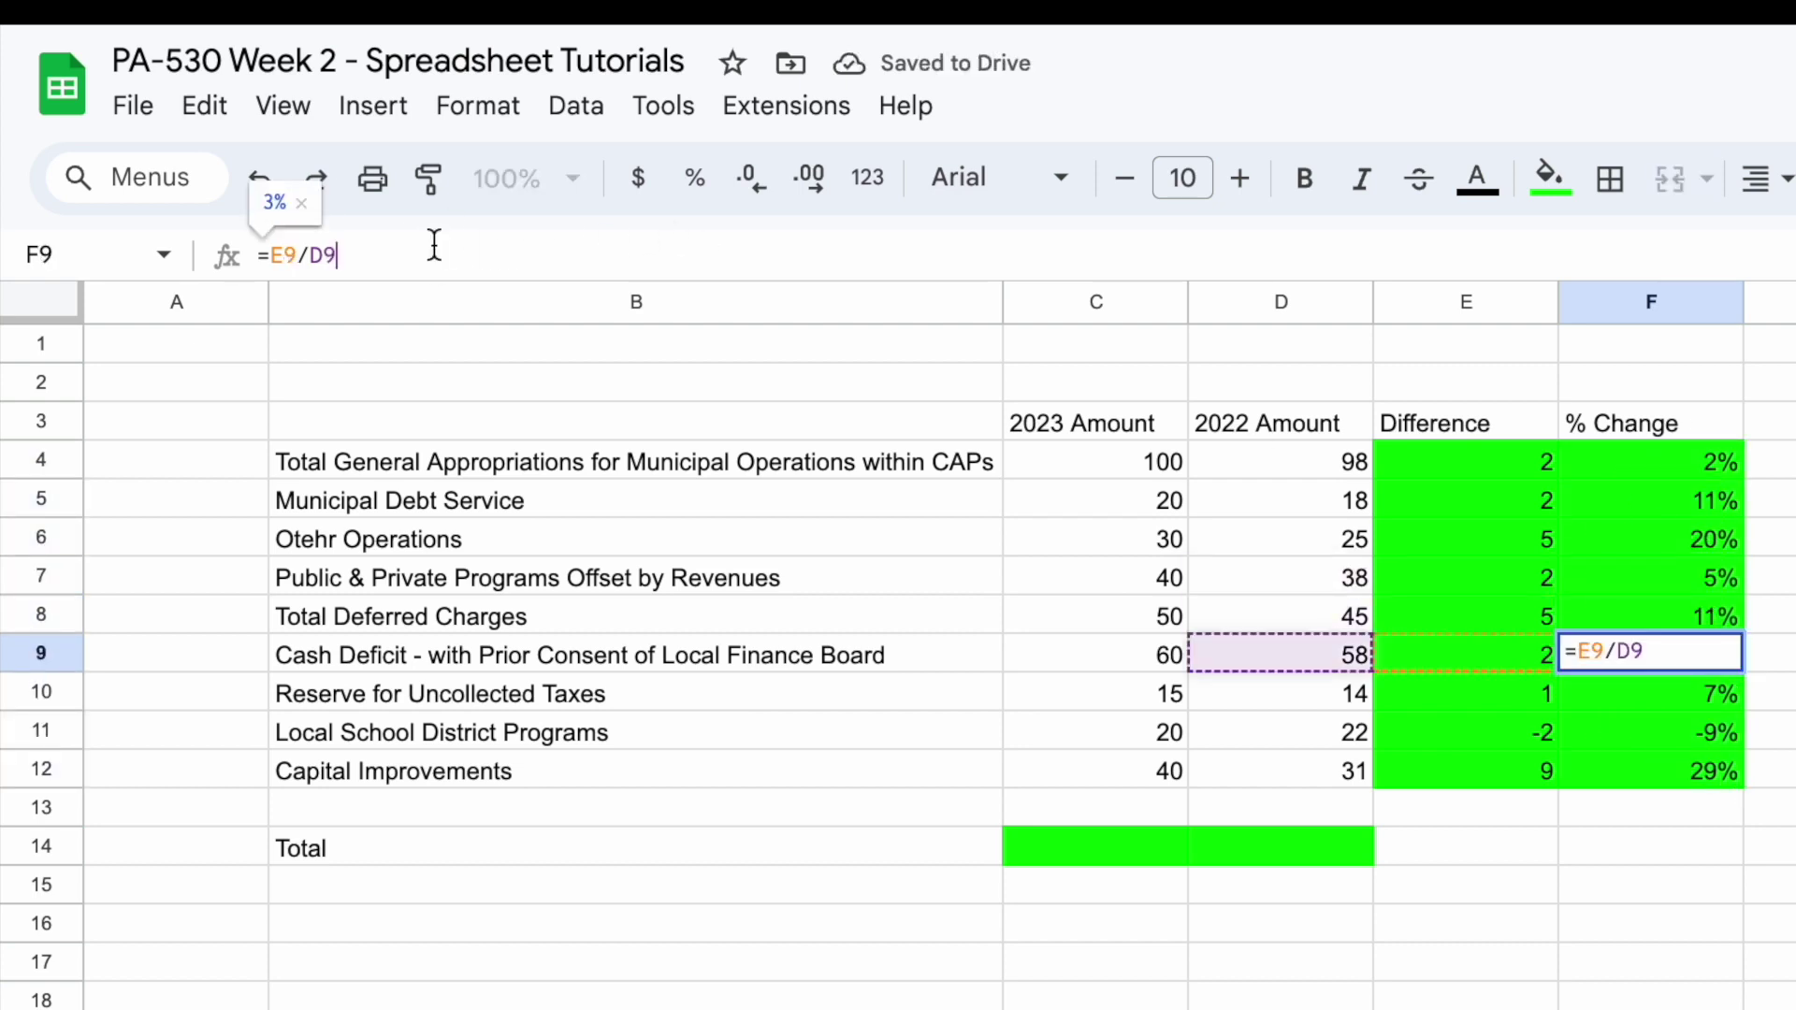
click(1659, 814)
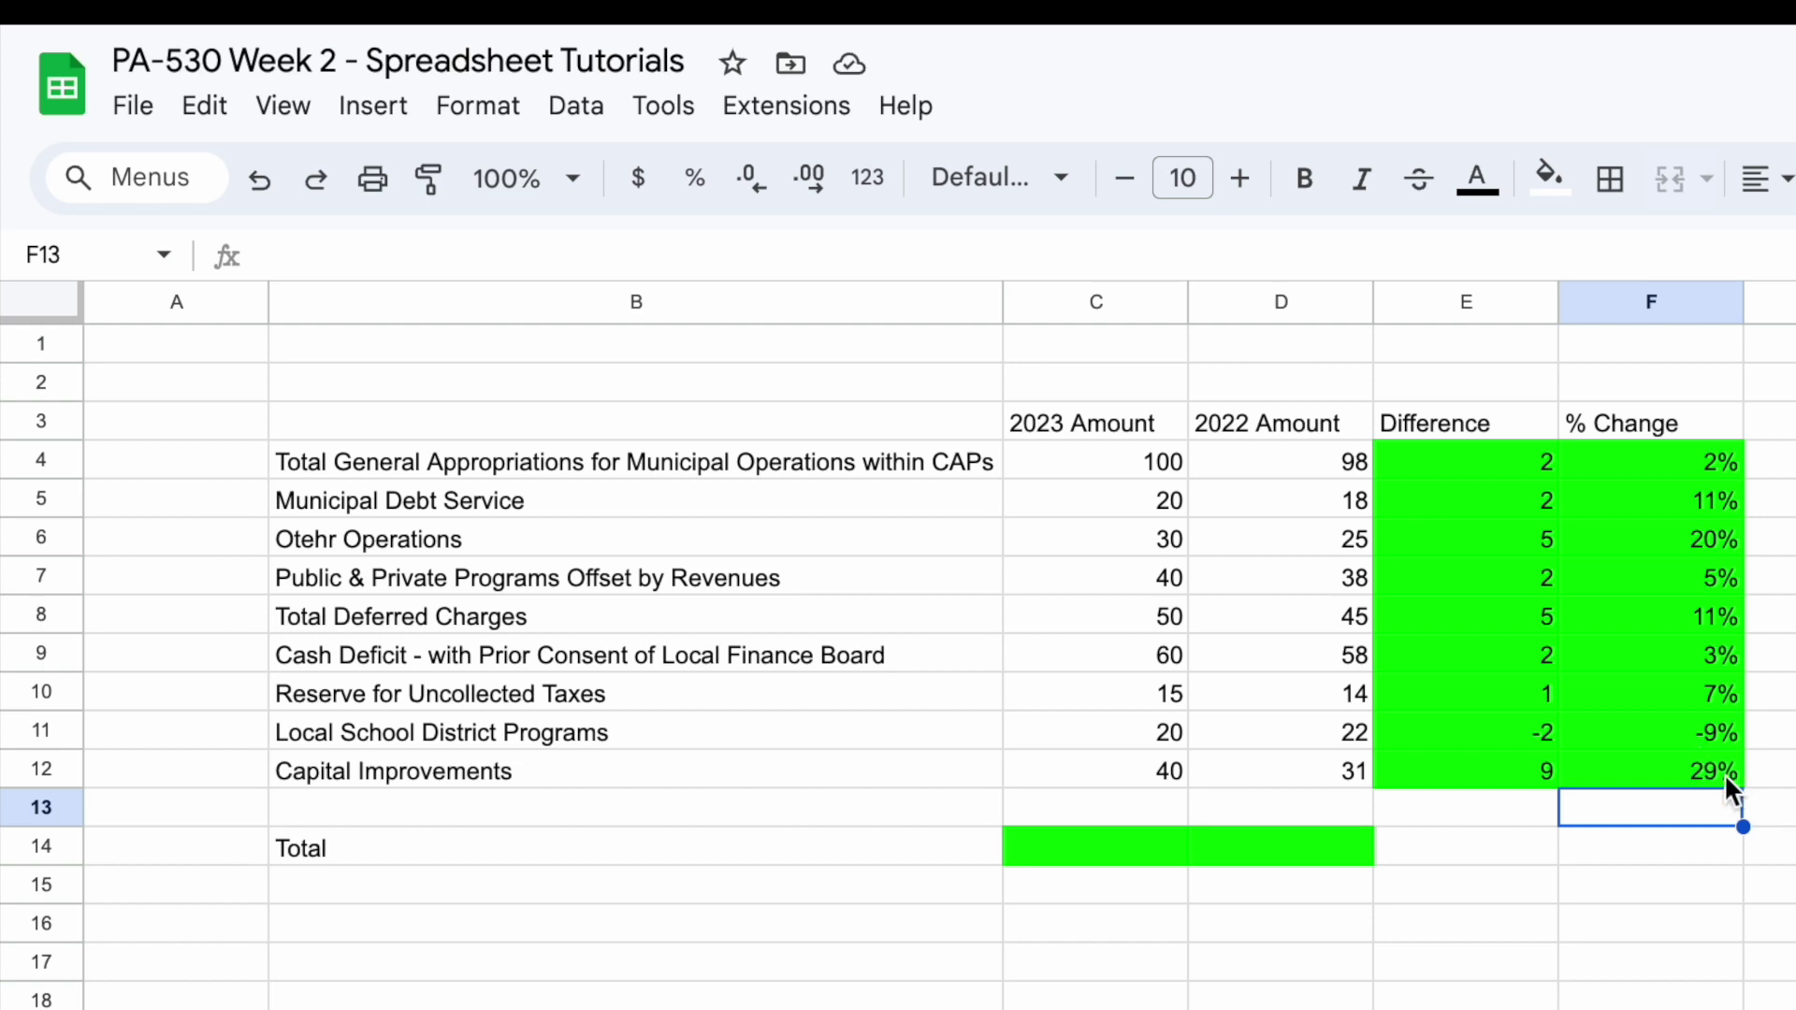
Examine the percent changes in F4:F12, comparing Capital Improvements' change with its 2022 and 2023 amounts
drag(1697, 462, 1698, 765)
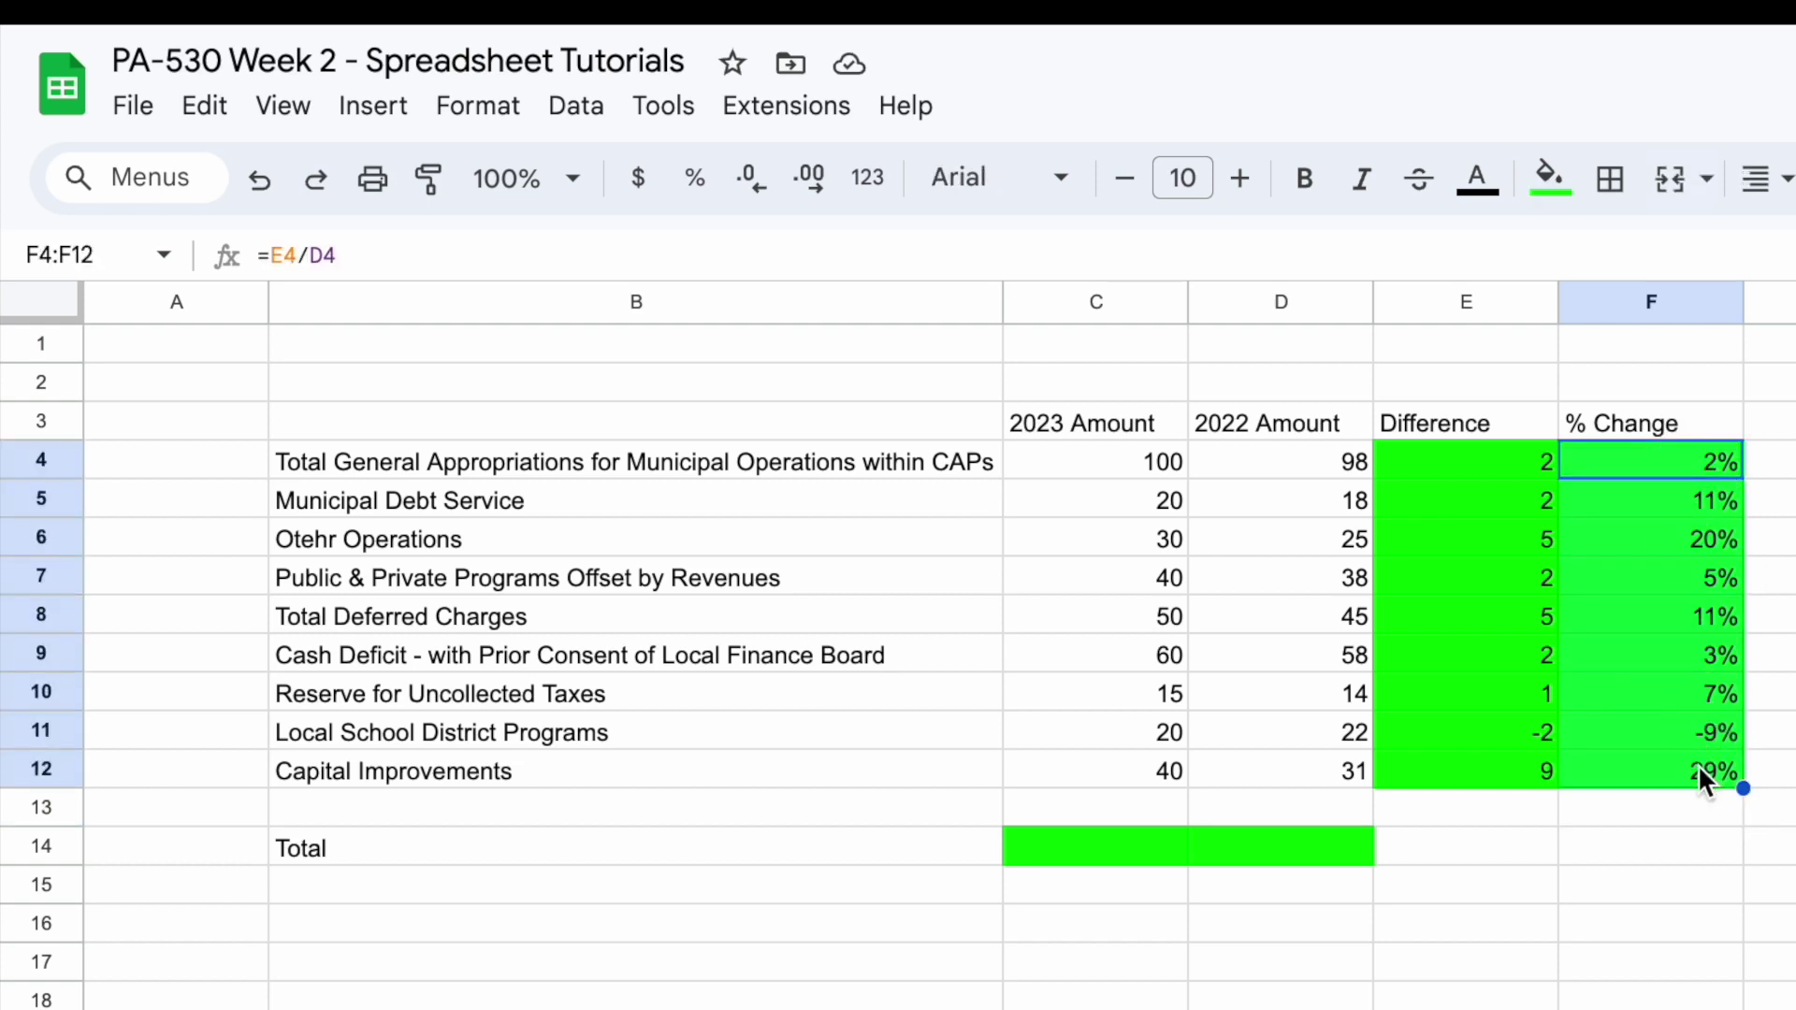
click(1713, 532)
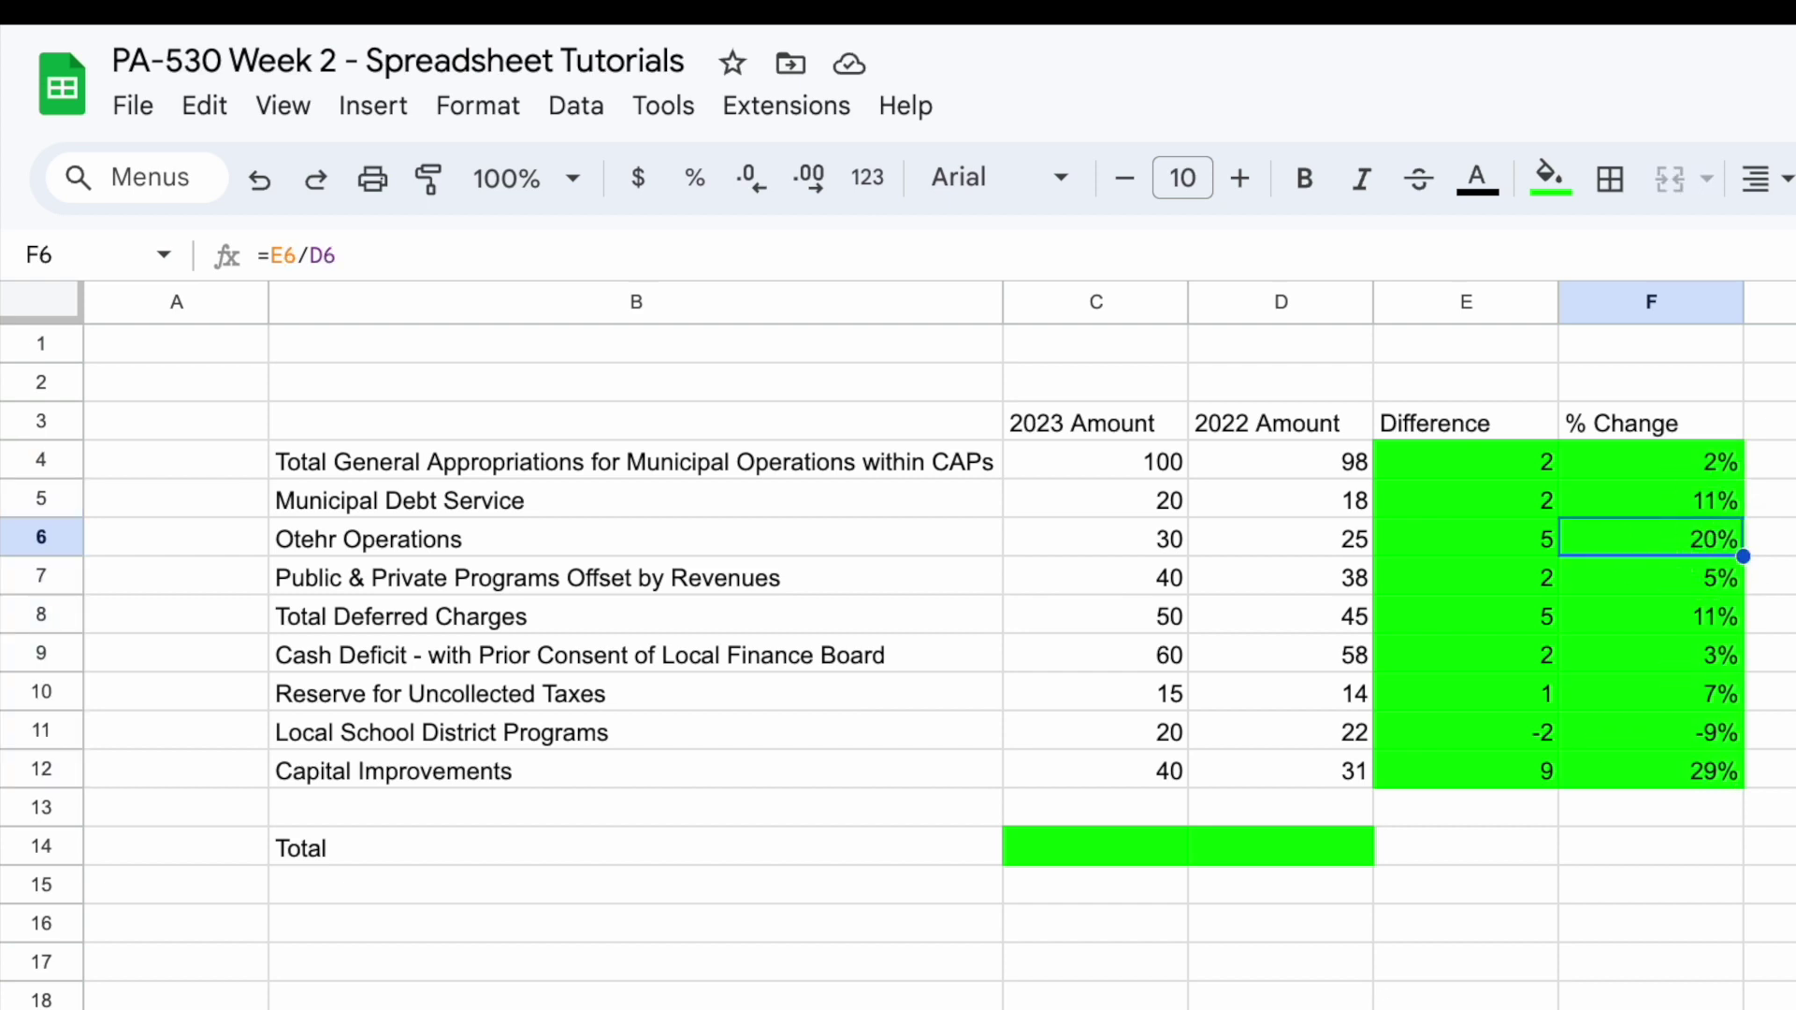
click(1695, 772)
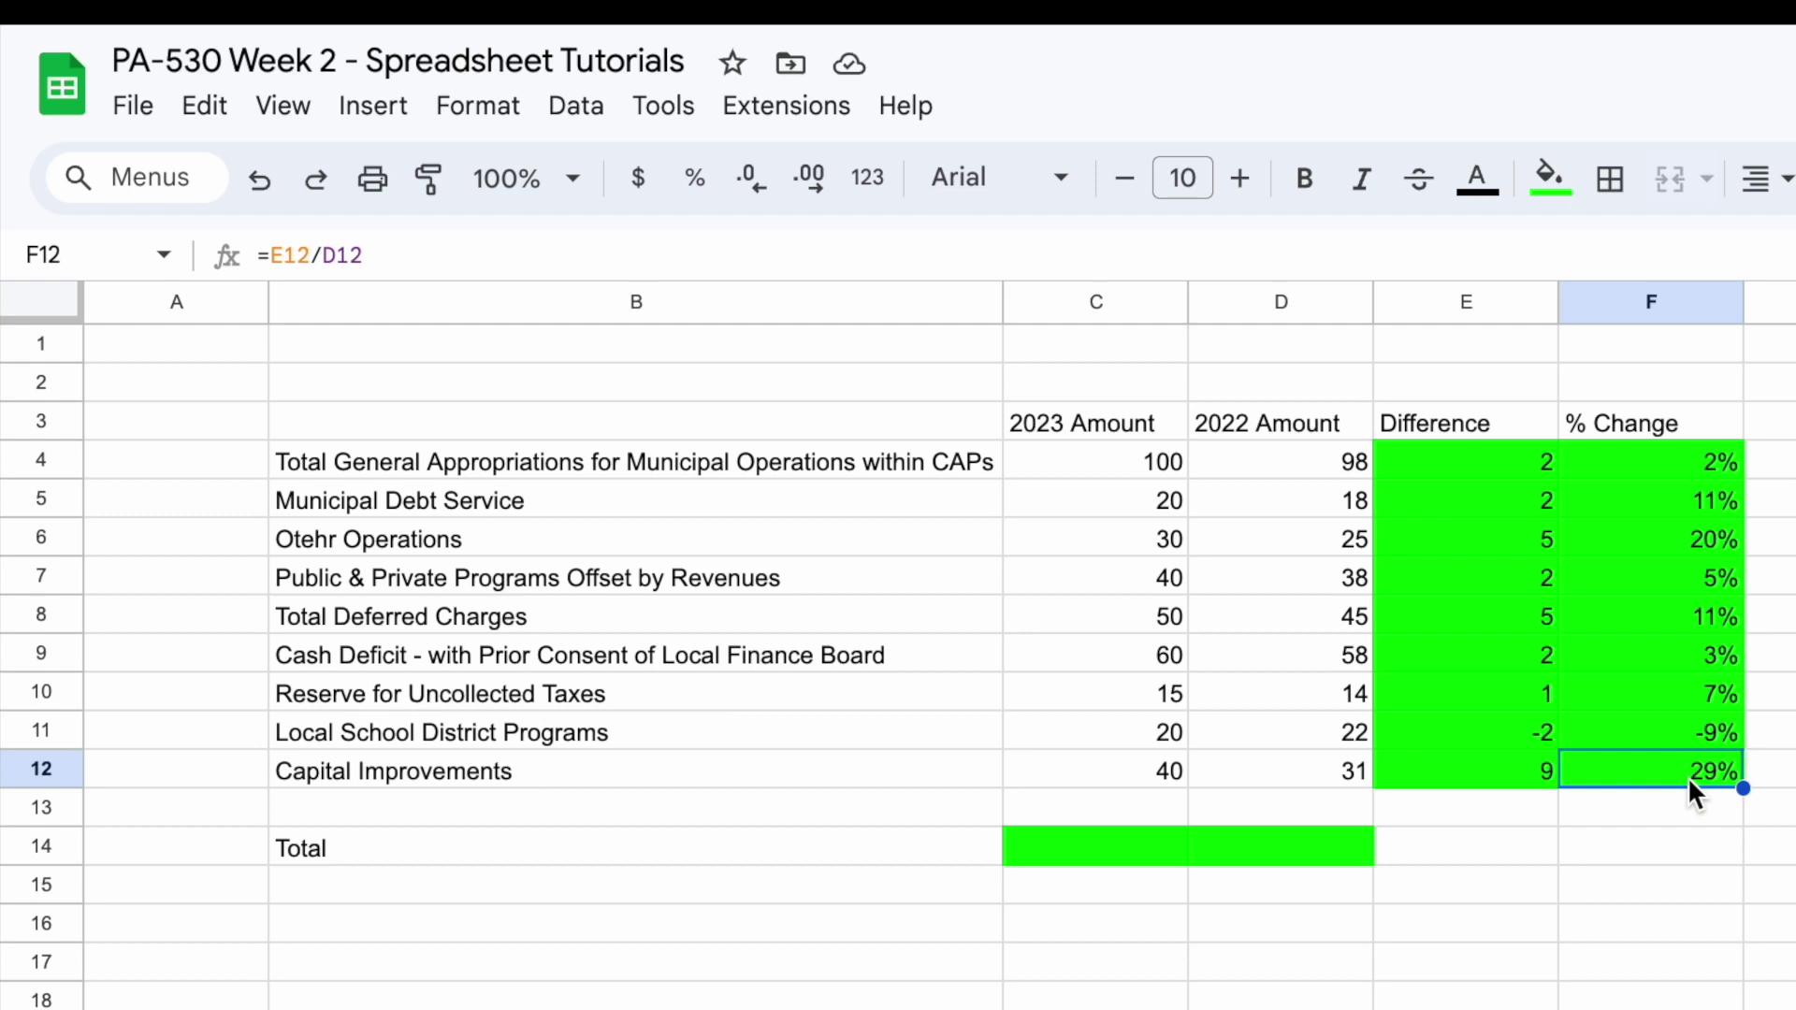
click(1260, 771)
click(1142, 772)
click(1287, 760)
click(1132, 765)
click(1322, 765)
click(1163, 765)
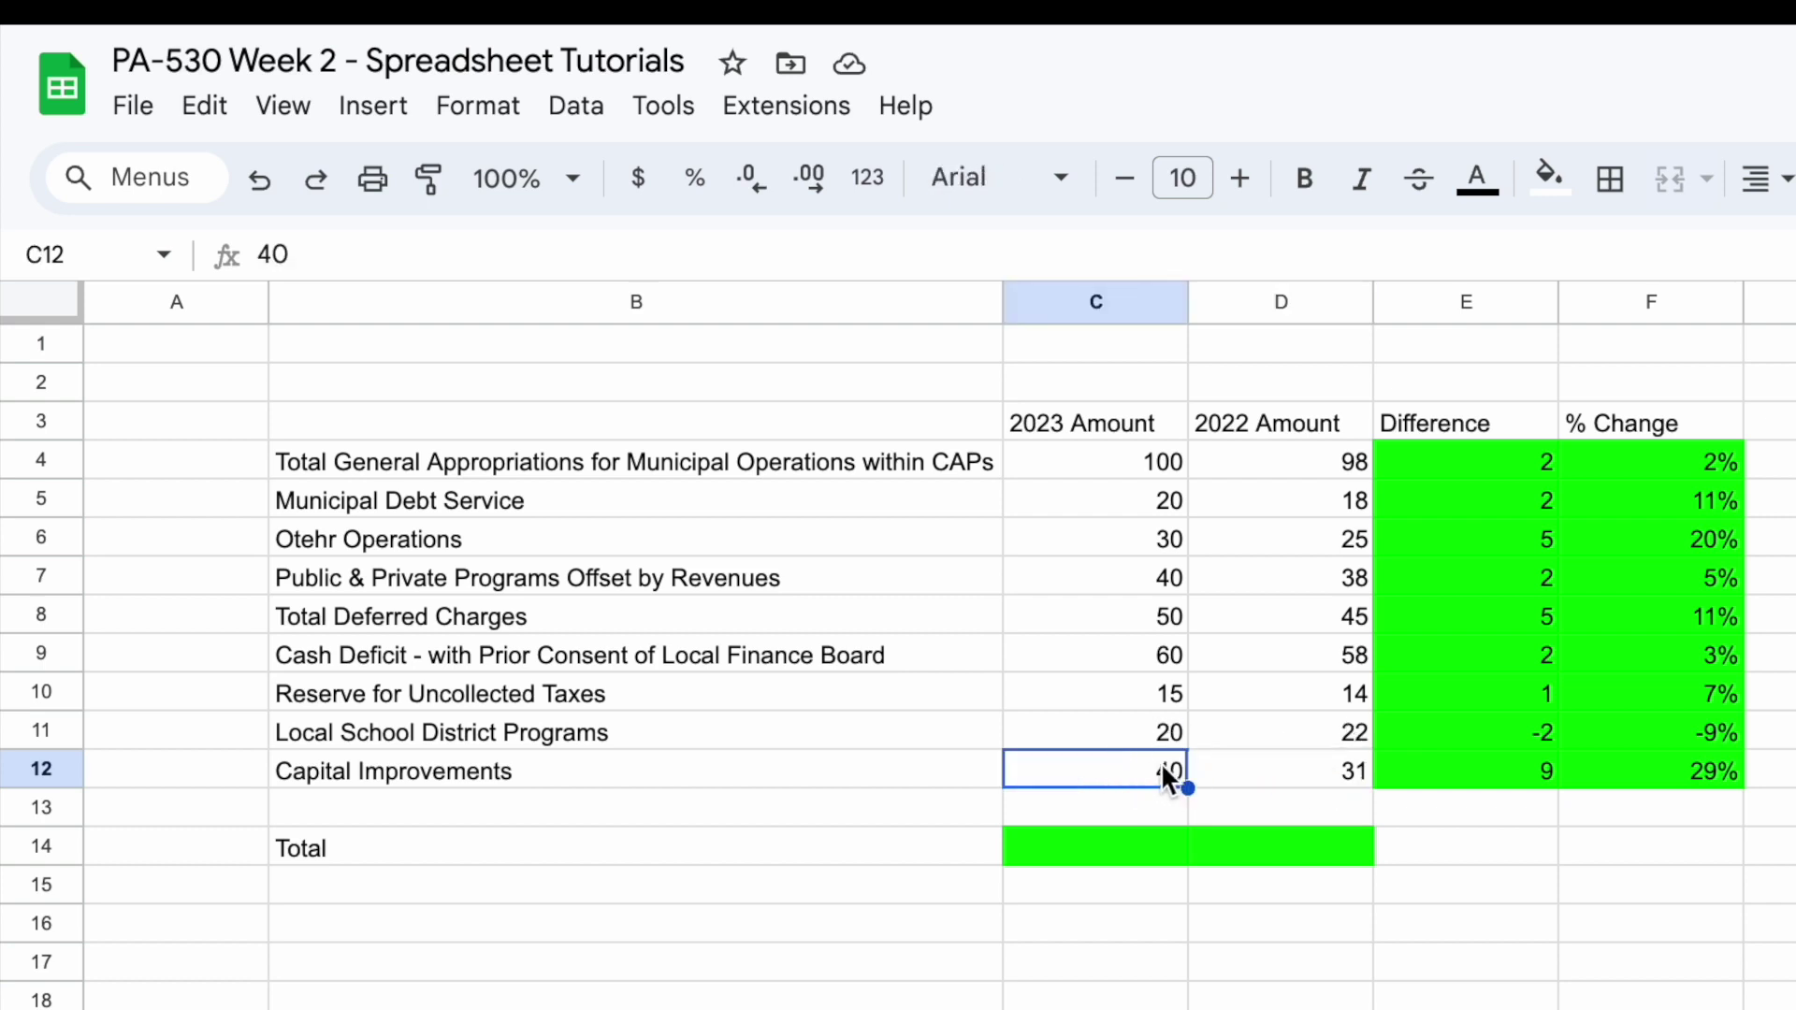
click(1697, 774)
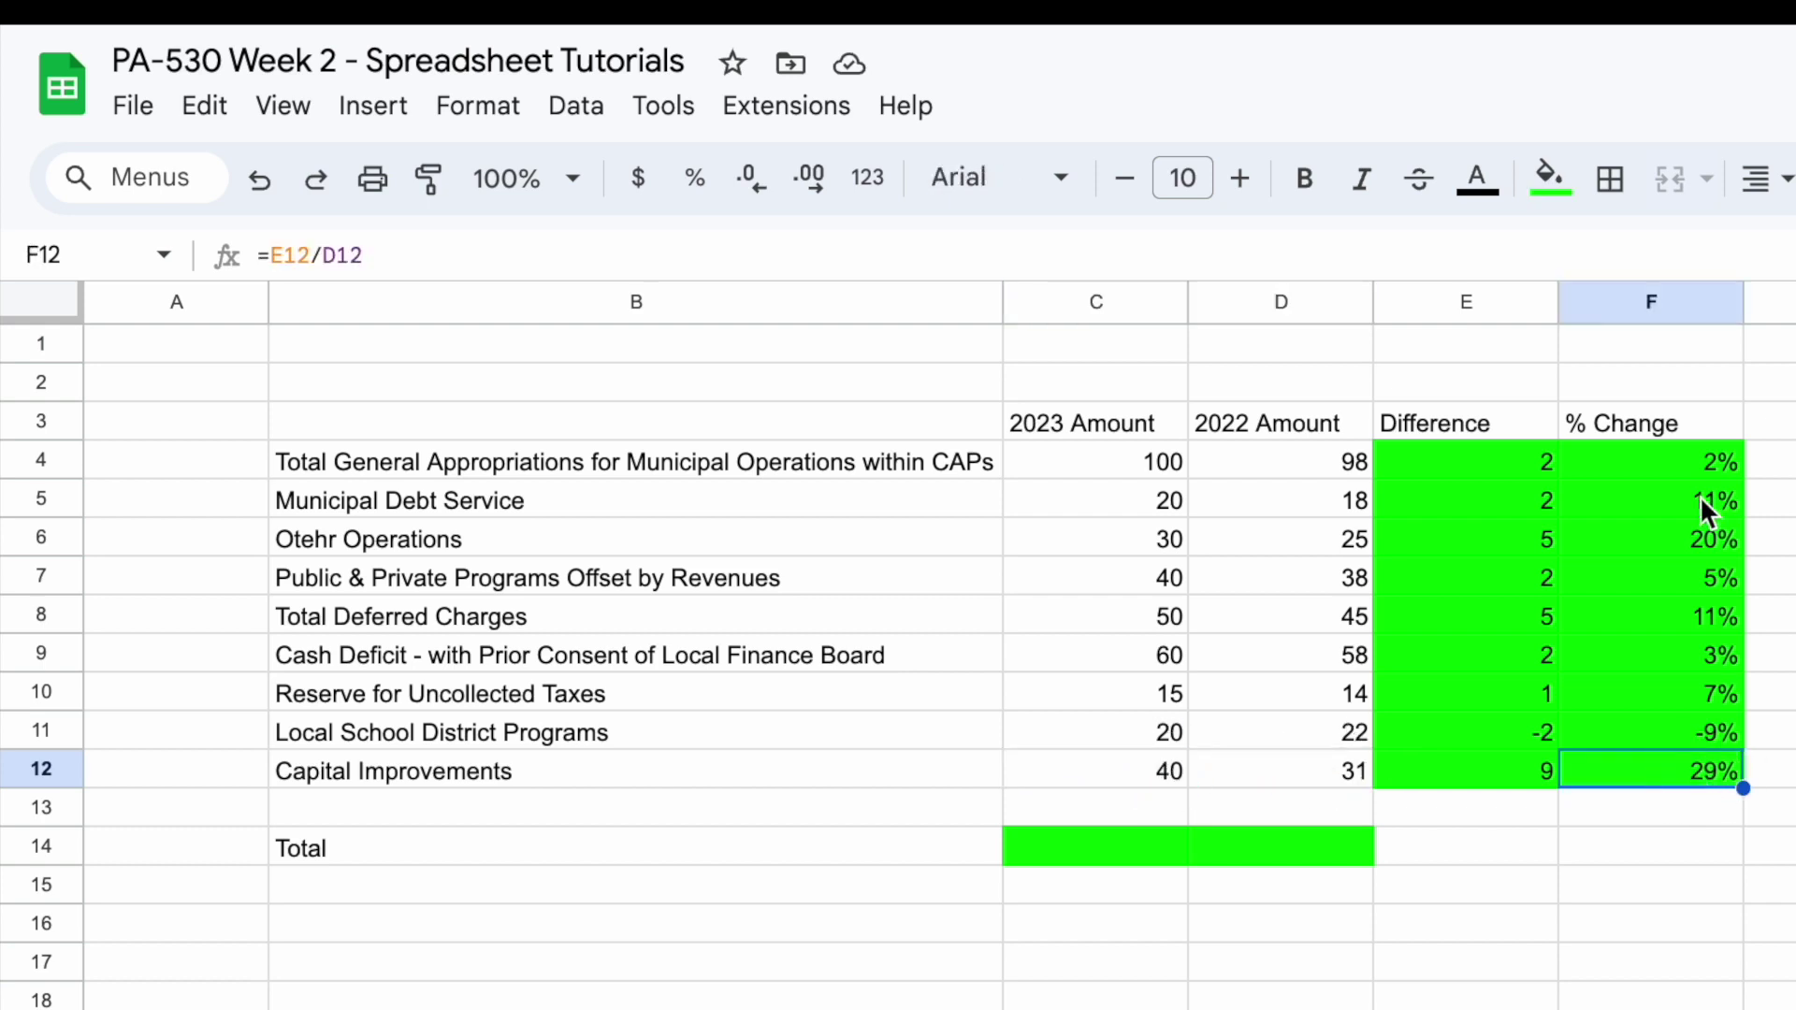
click(1721, 460)
shift+click(1715, 774)
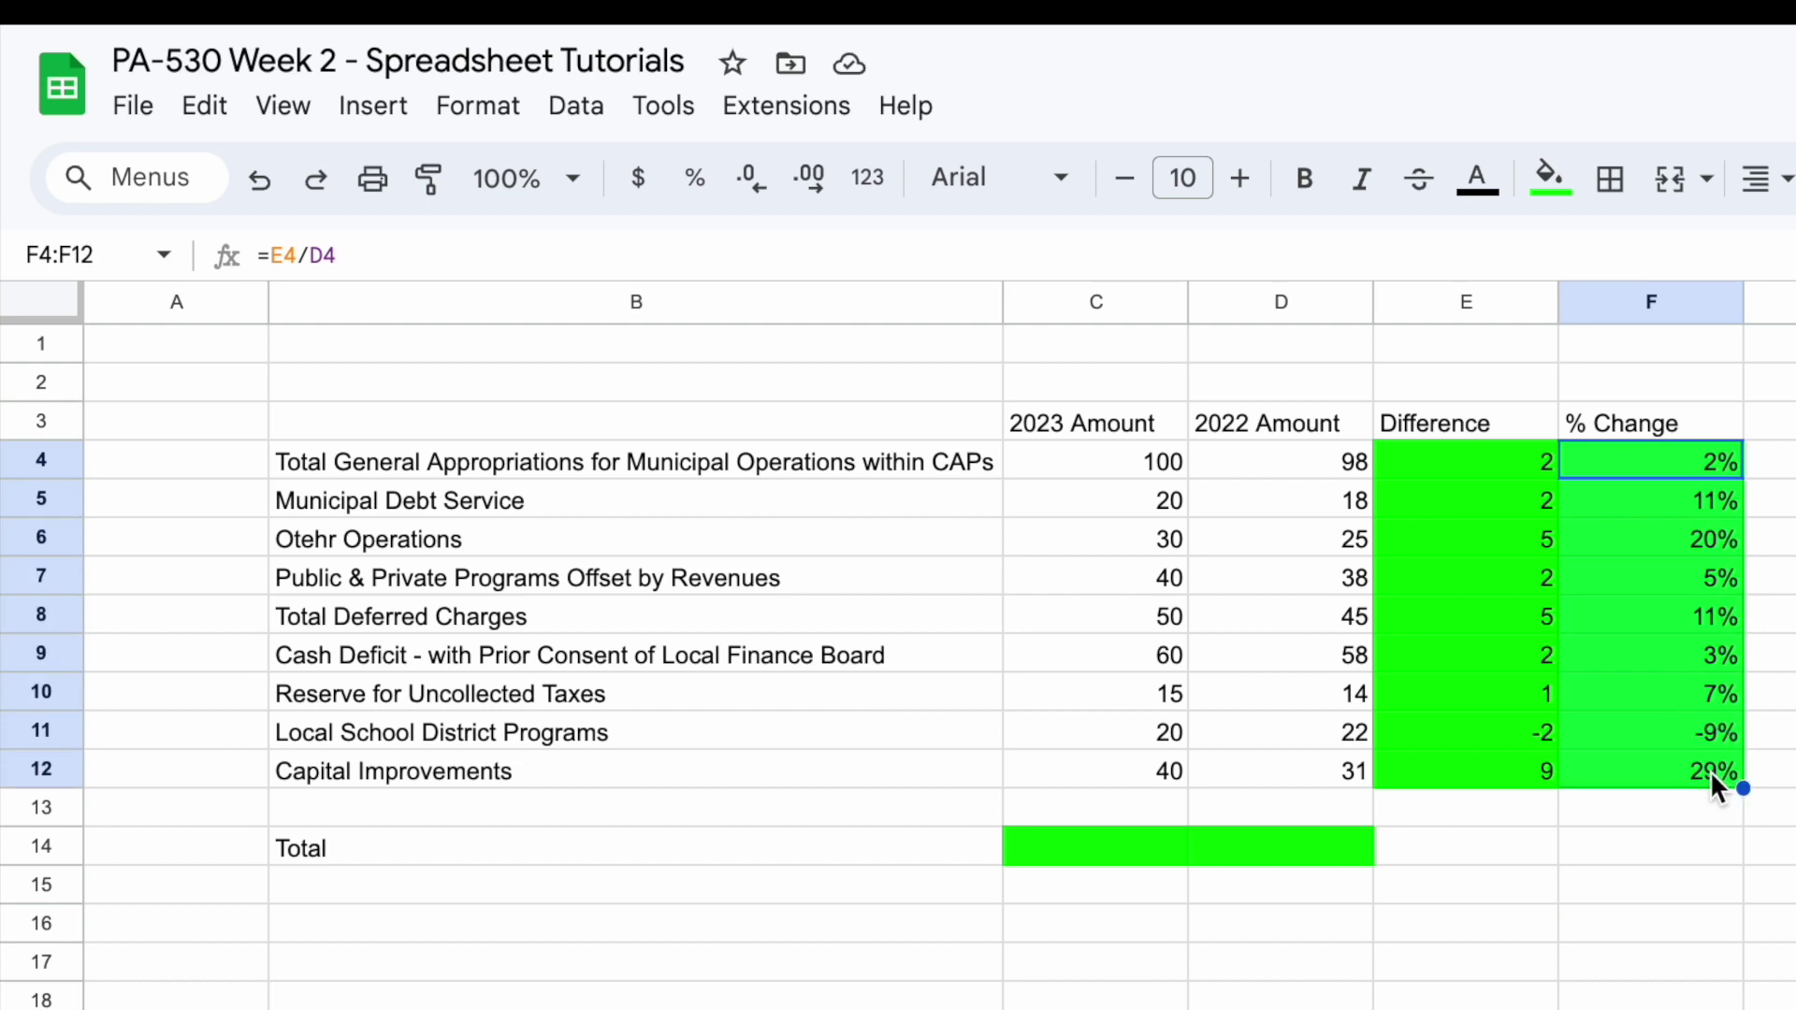
click(1709, 771)
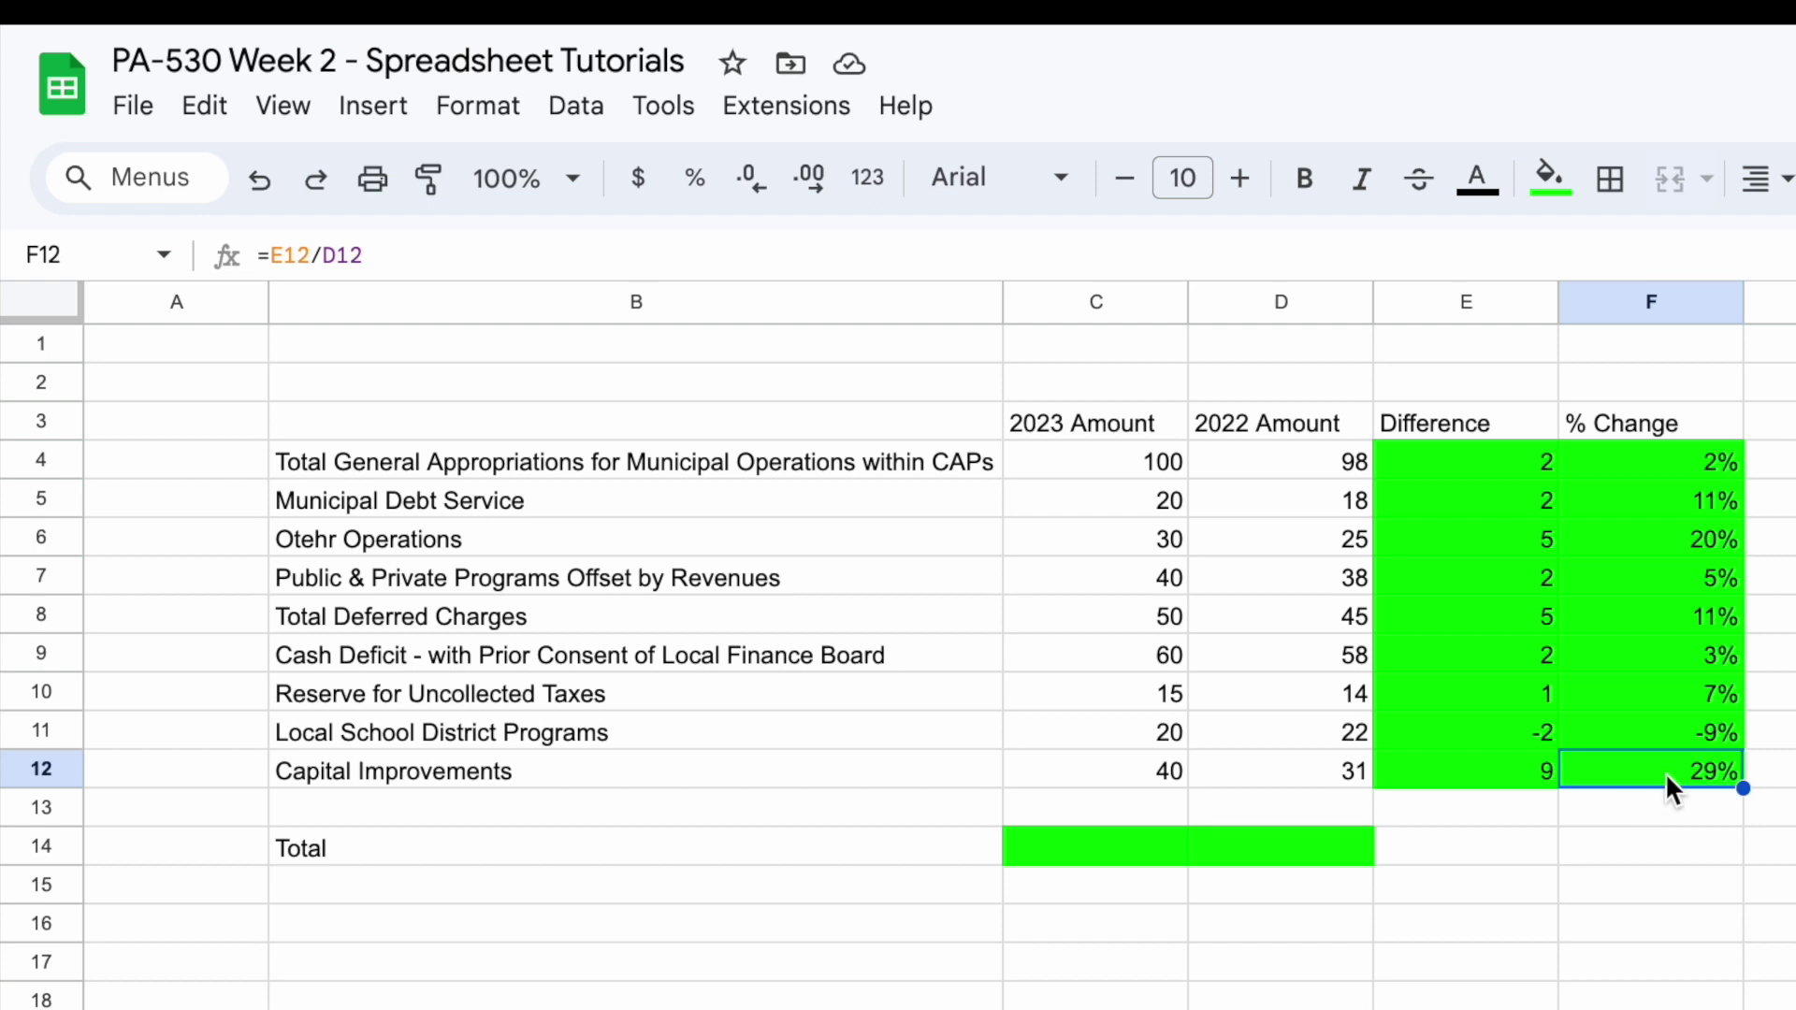
click(1343, 772)
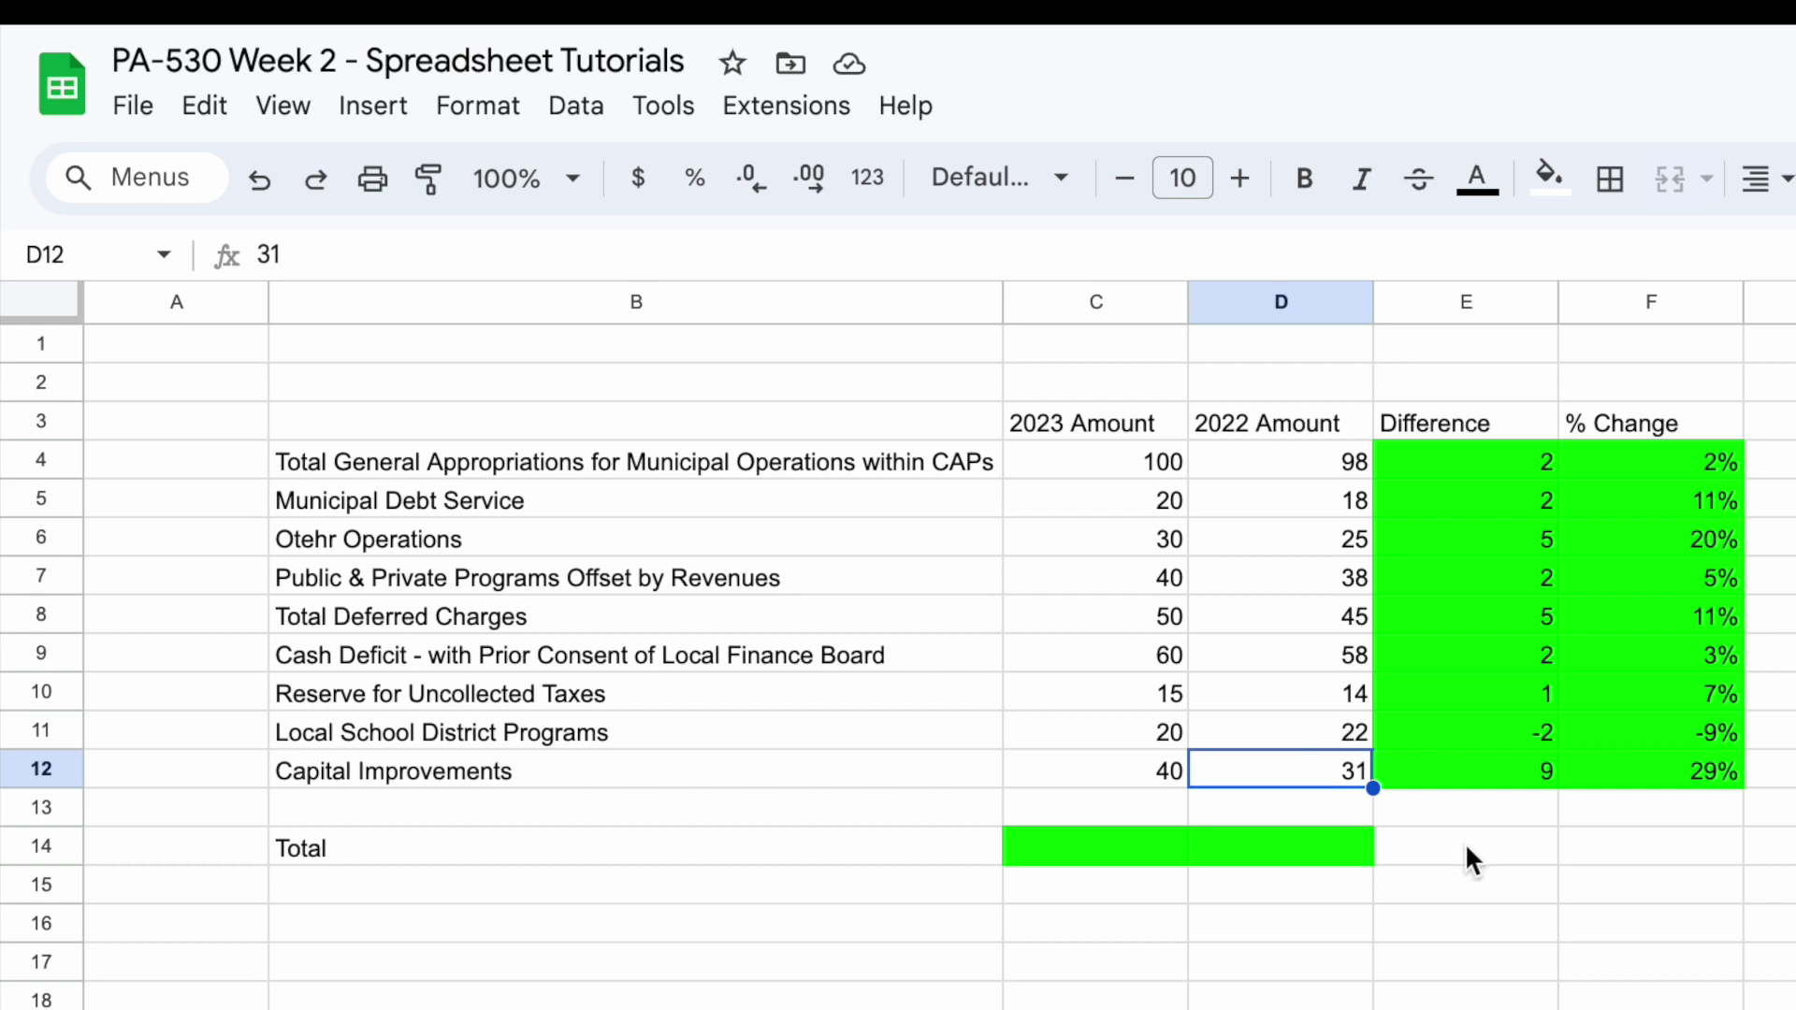
click(1687, 858)
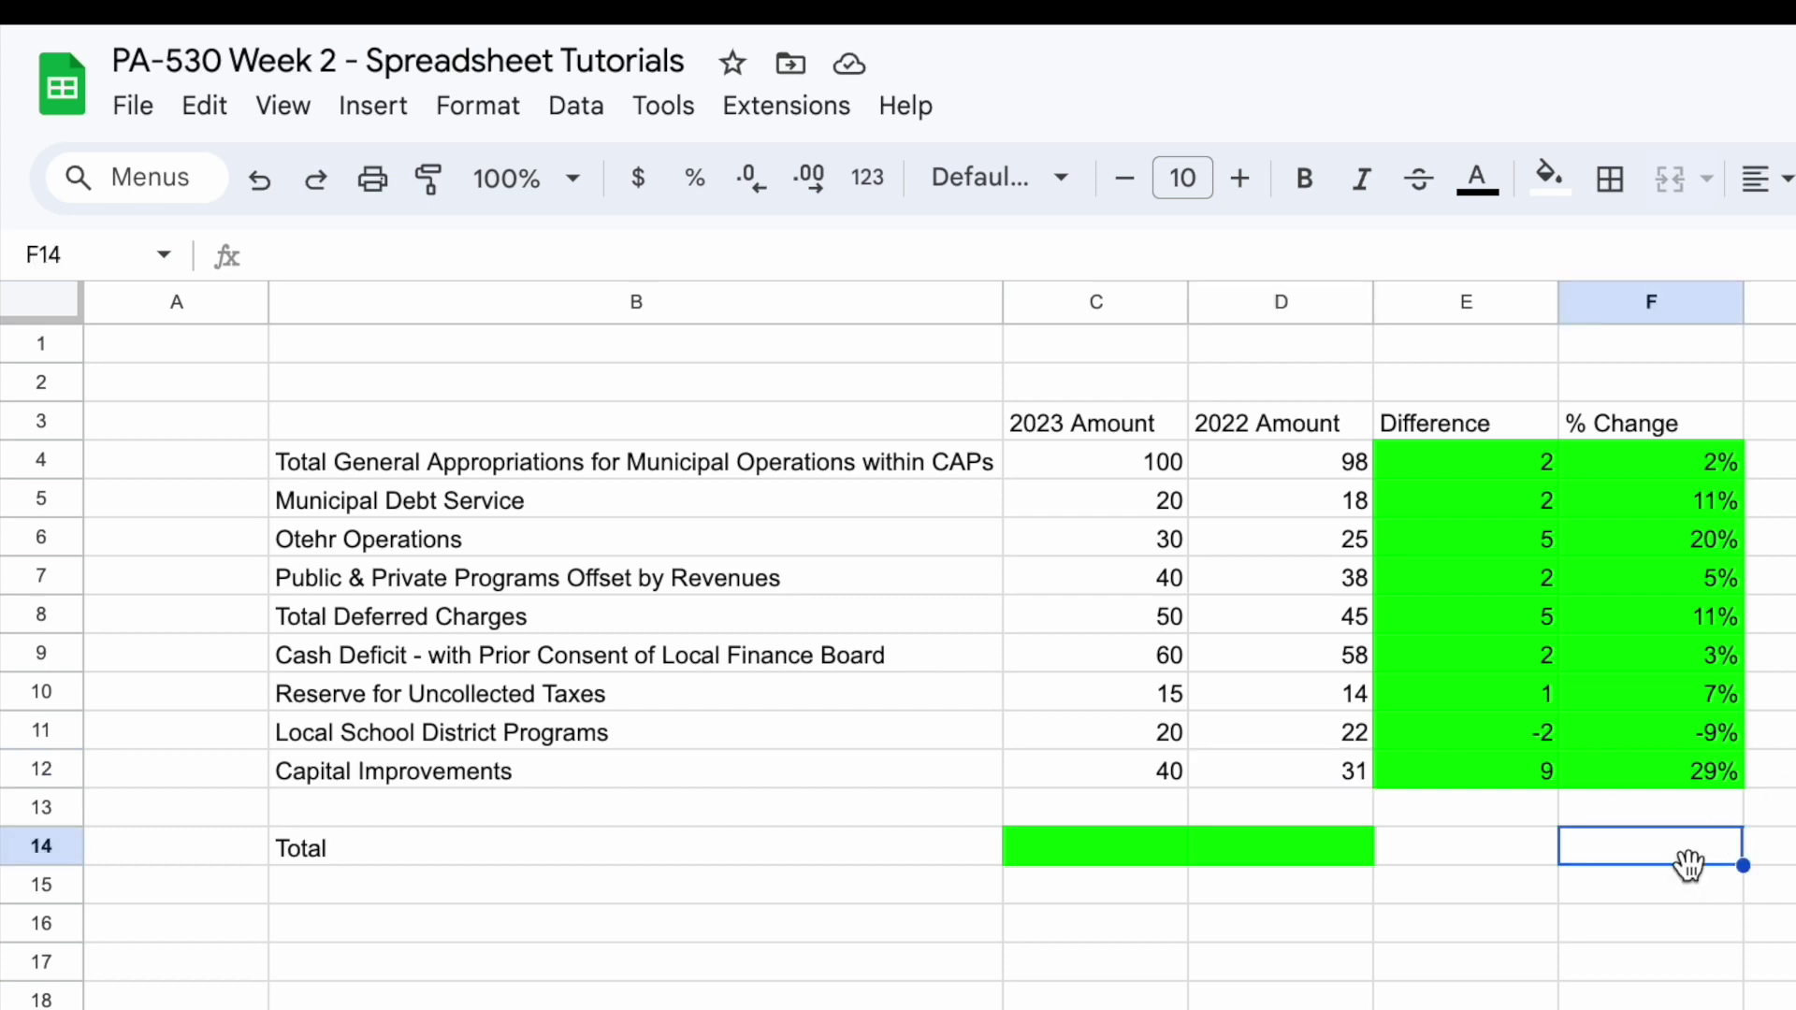
drag(1683, 464, 1683, 771)
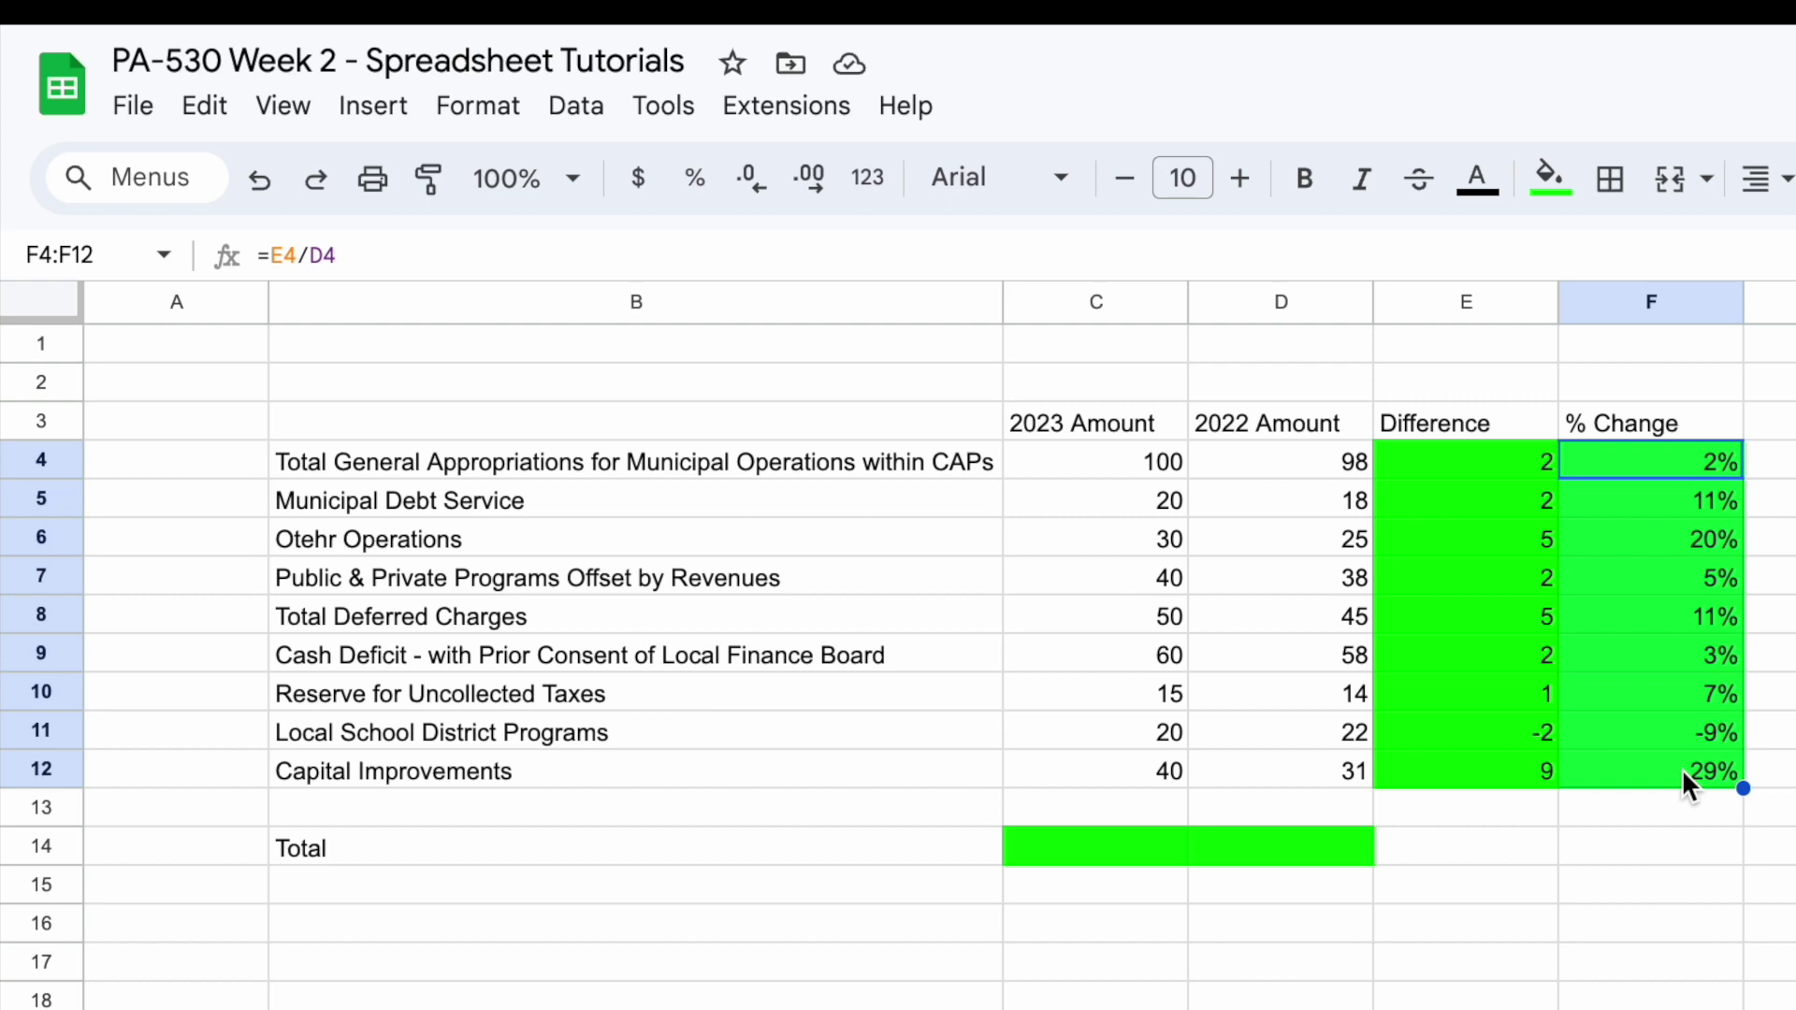
Enter =sum(C4:C12) in C14 to total the 2023 amounts
click(1157, 849)
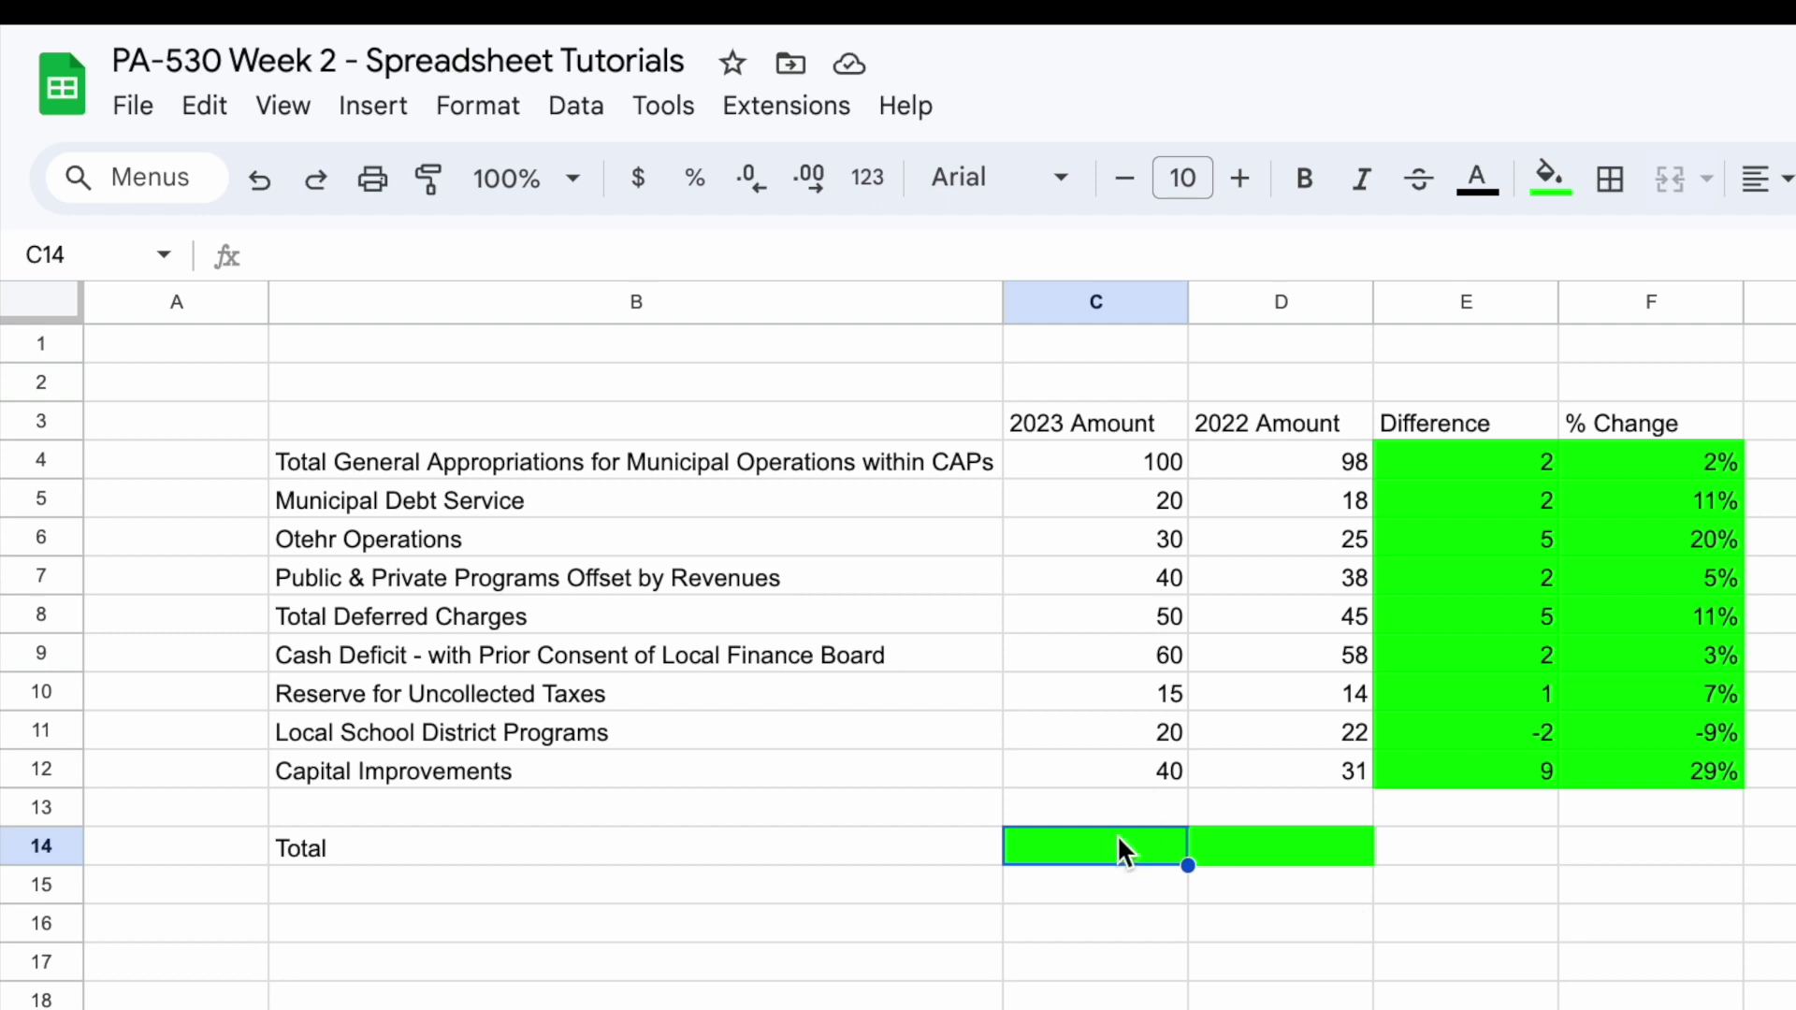
text(=sum()
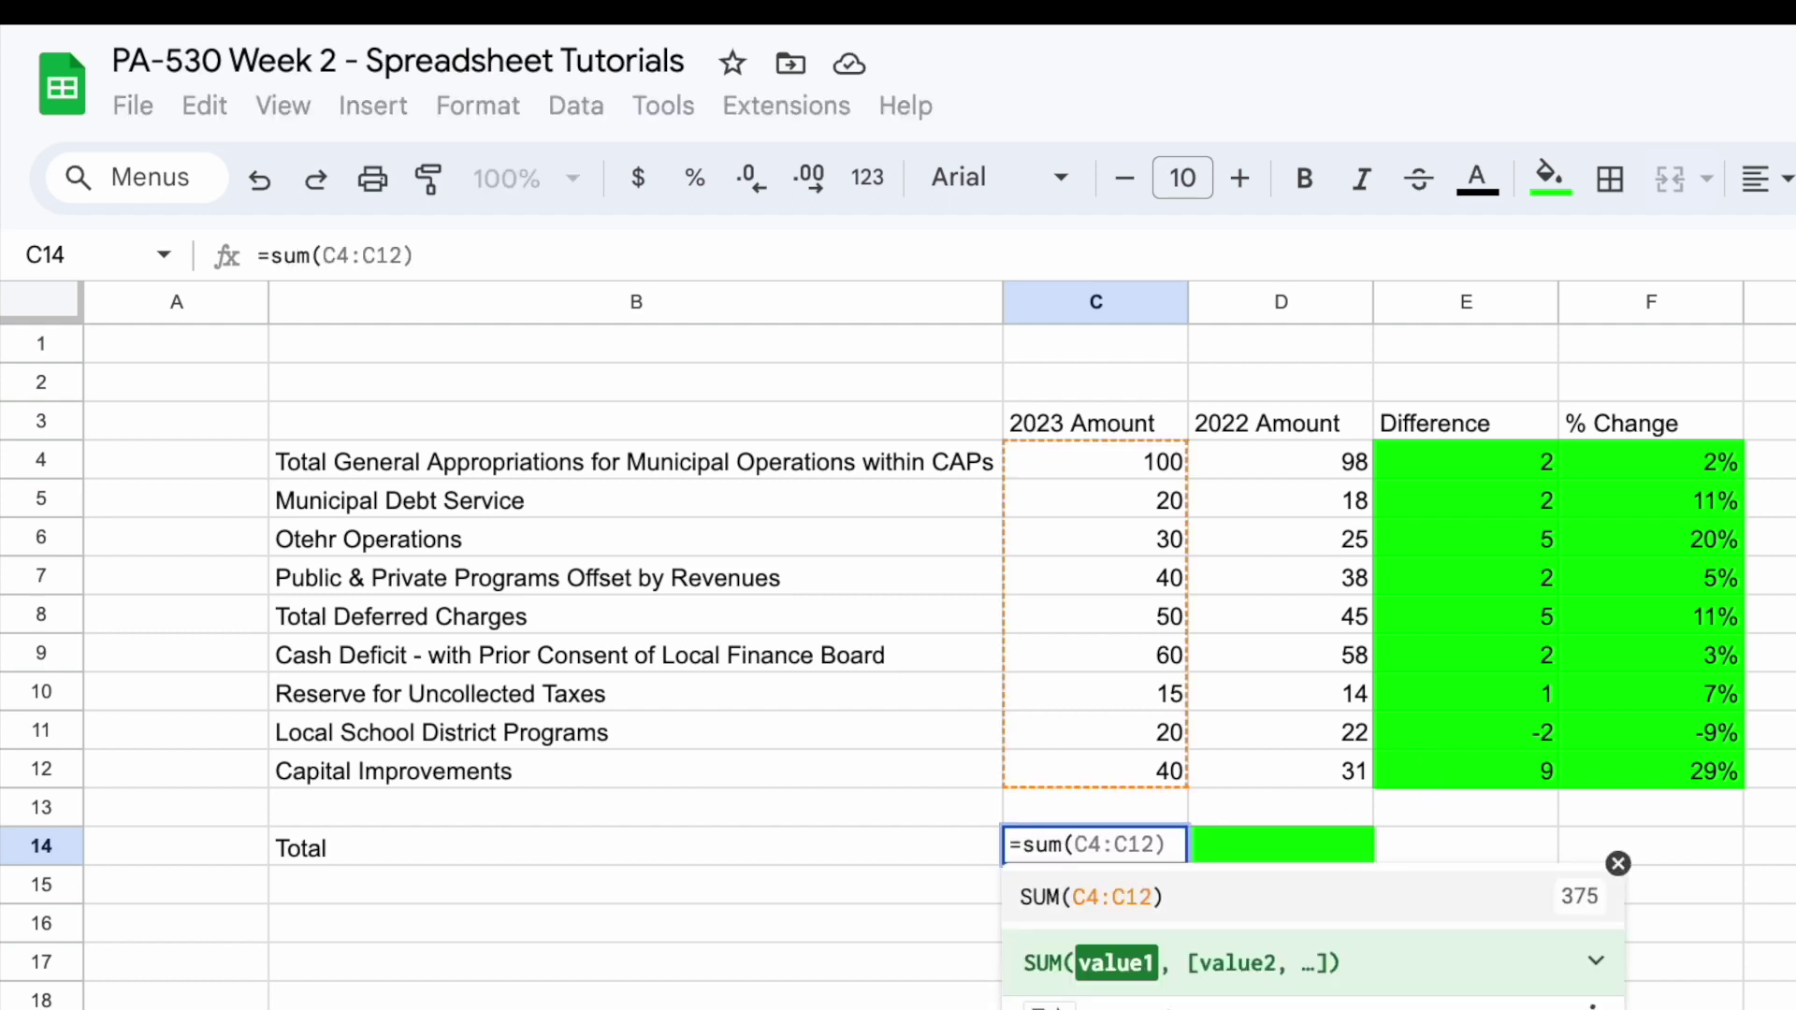
drag(1148, 457, 1118, 755)
text())
key(Return)
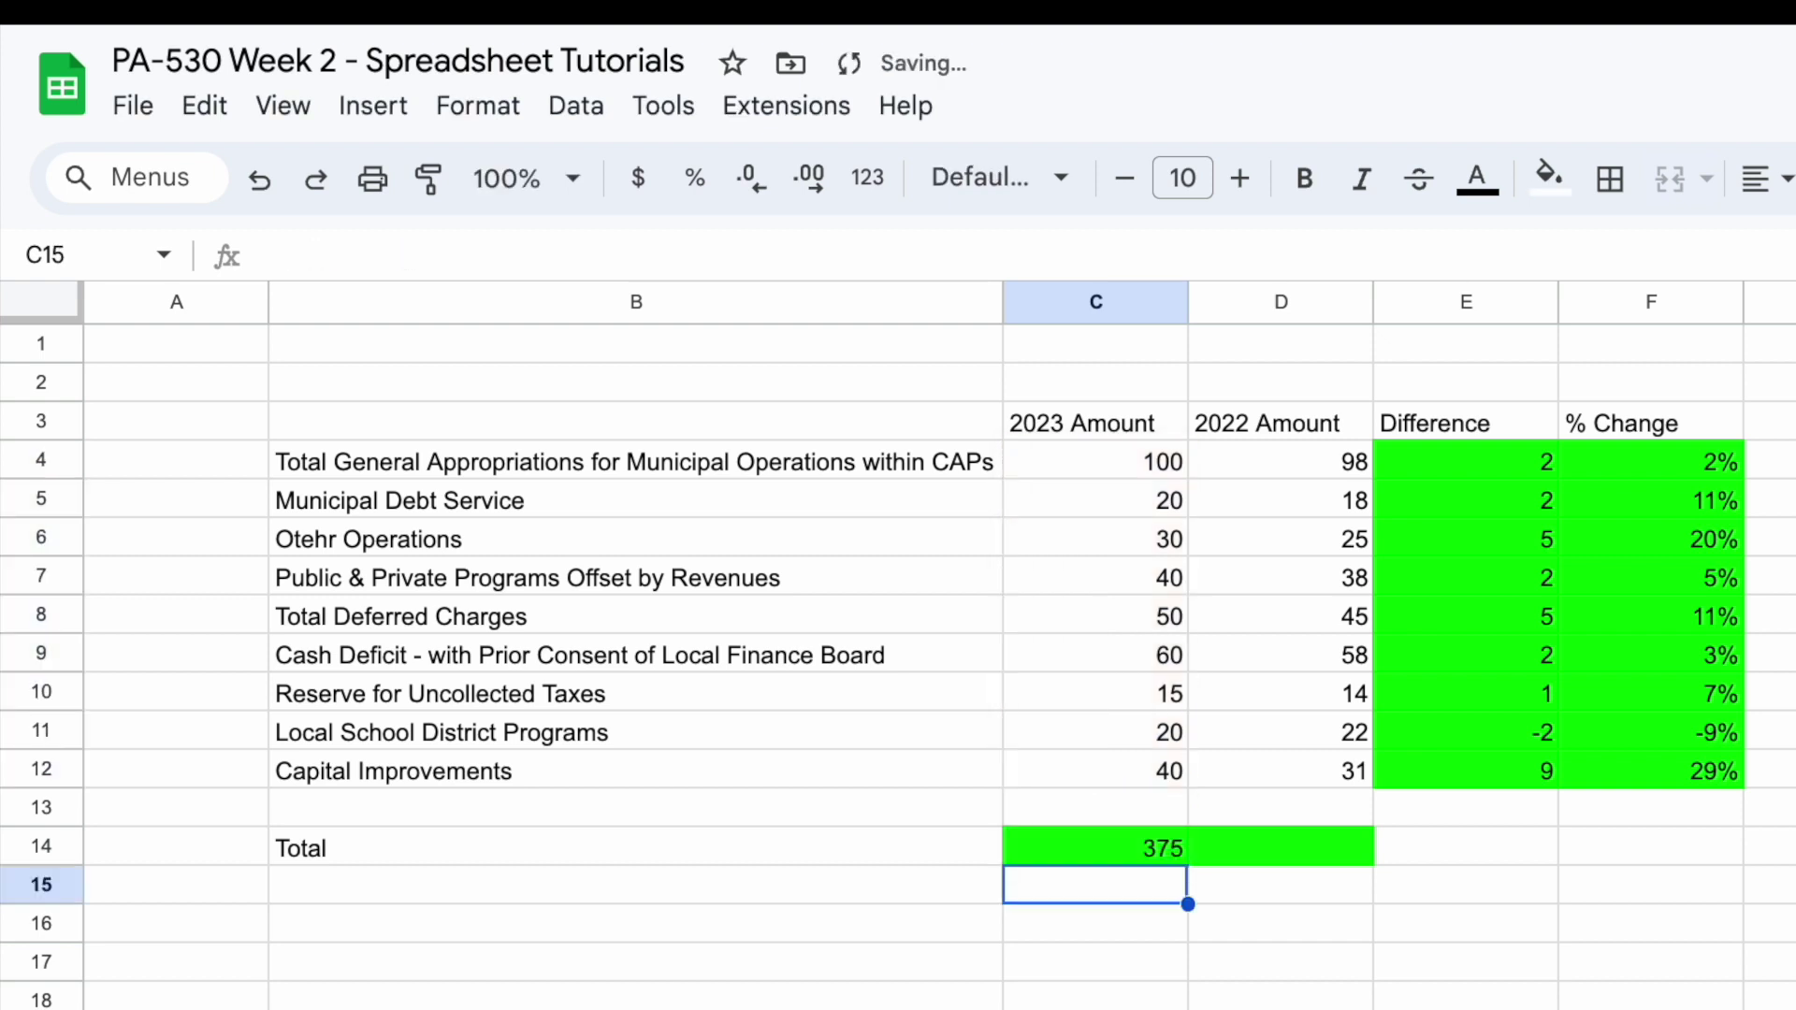
Fill the total formula from C14 across to D14 for the 2022 amounts
click(1177, 842)
drag(1182, 867, 1368, 862)
click(1361, 929)
click(1326, 837)
Examine the difference and percent change formulas in E12 and F12 of the Capital Improvements row
click(1531, 774)
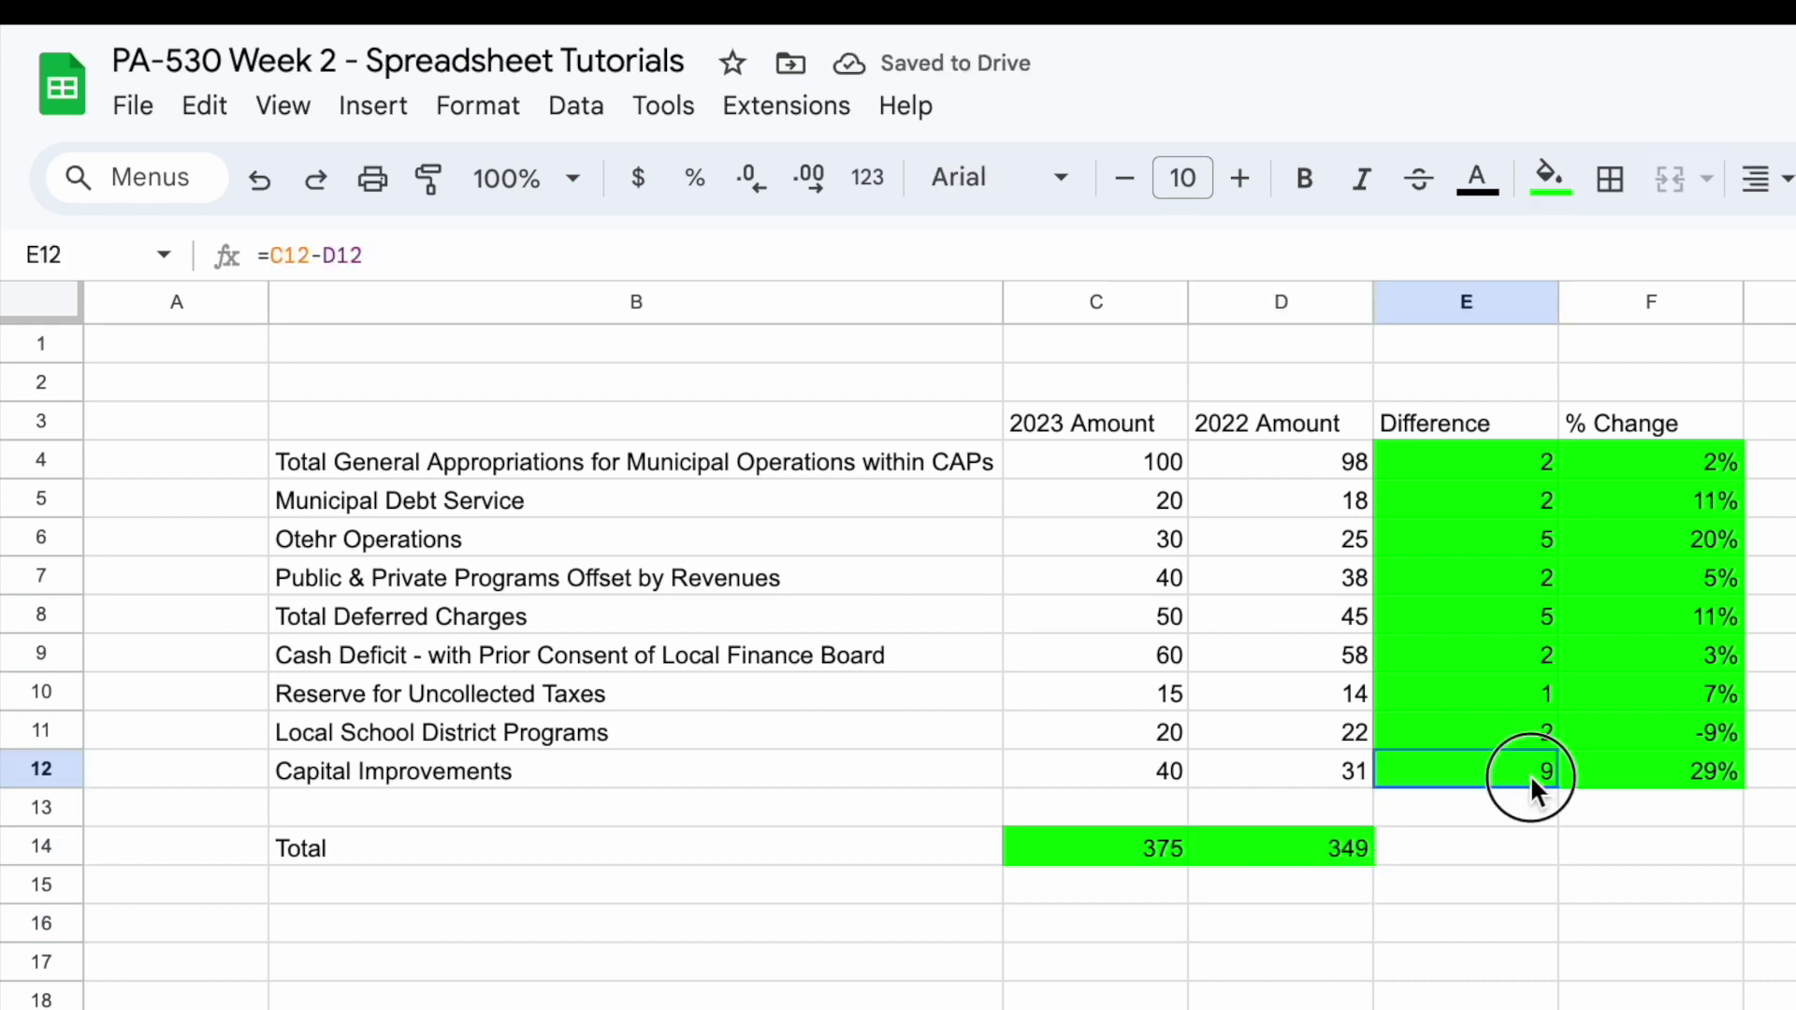
shift+click(1680, 772)
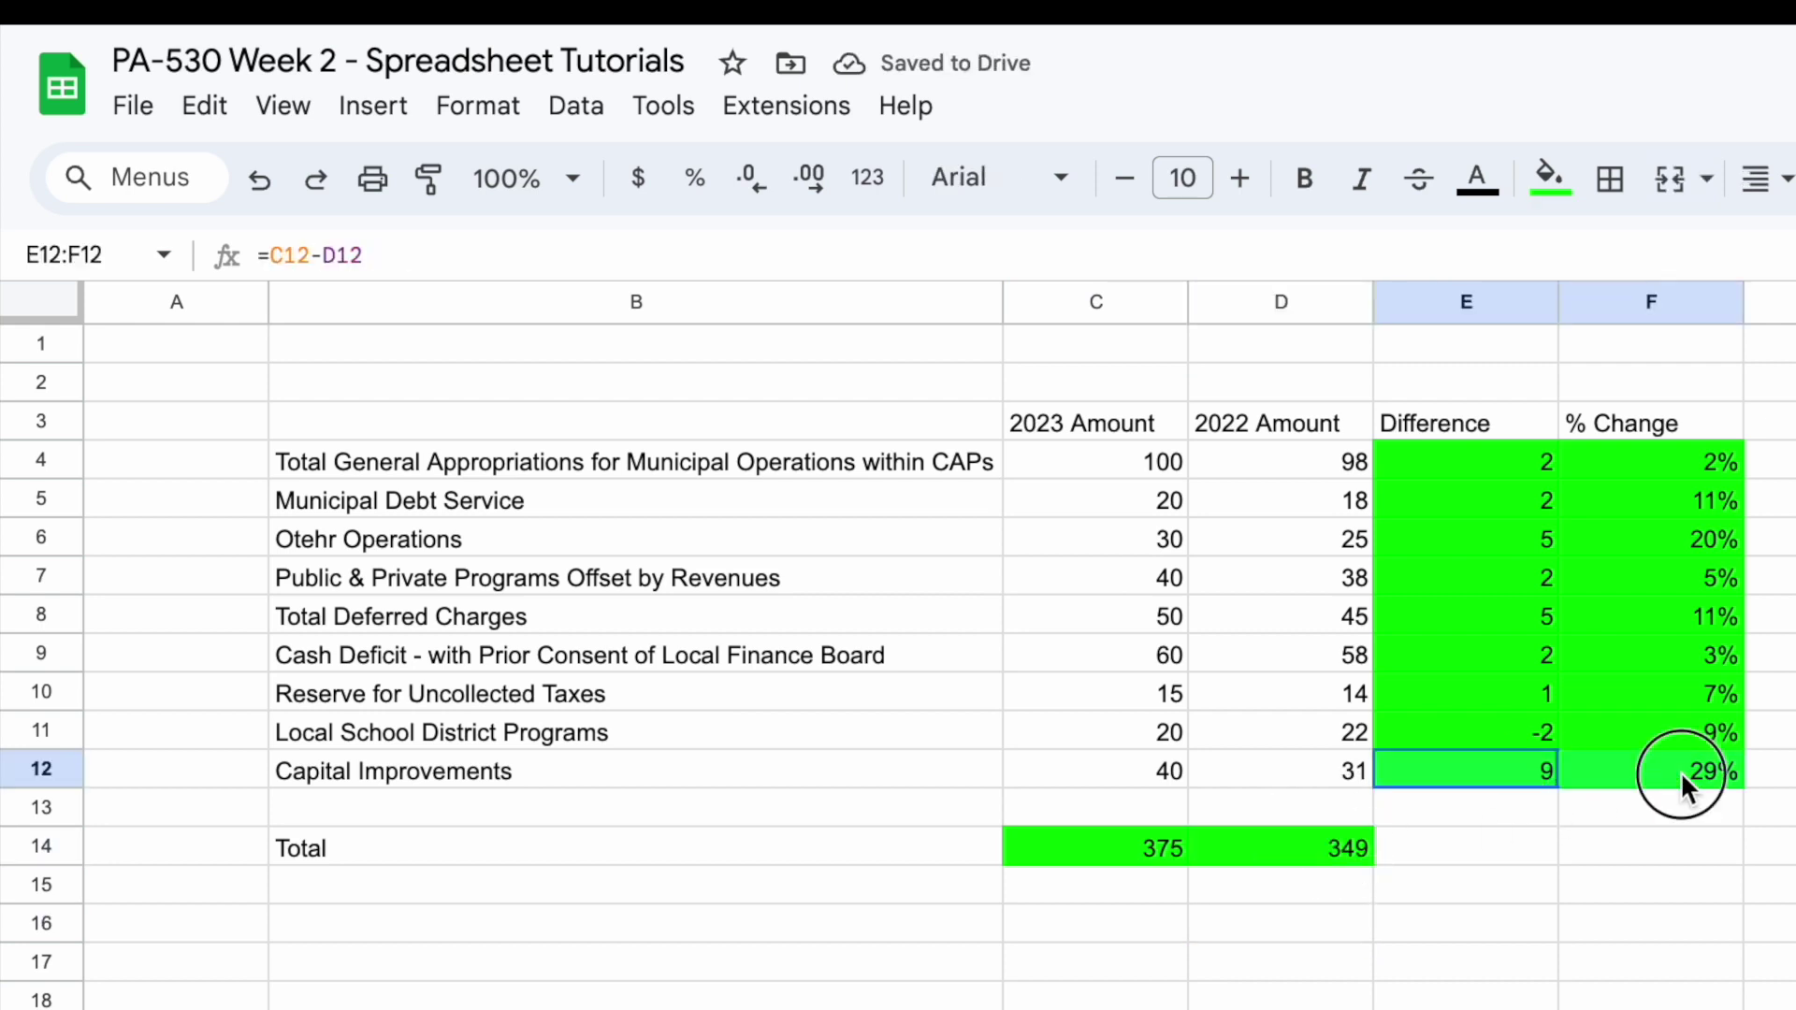
click(1545, 780)
click(531, 240)
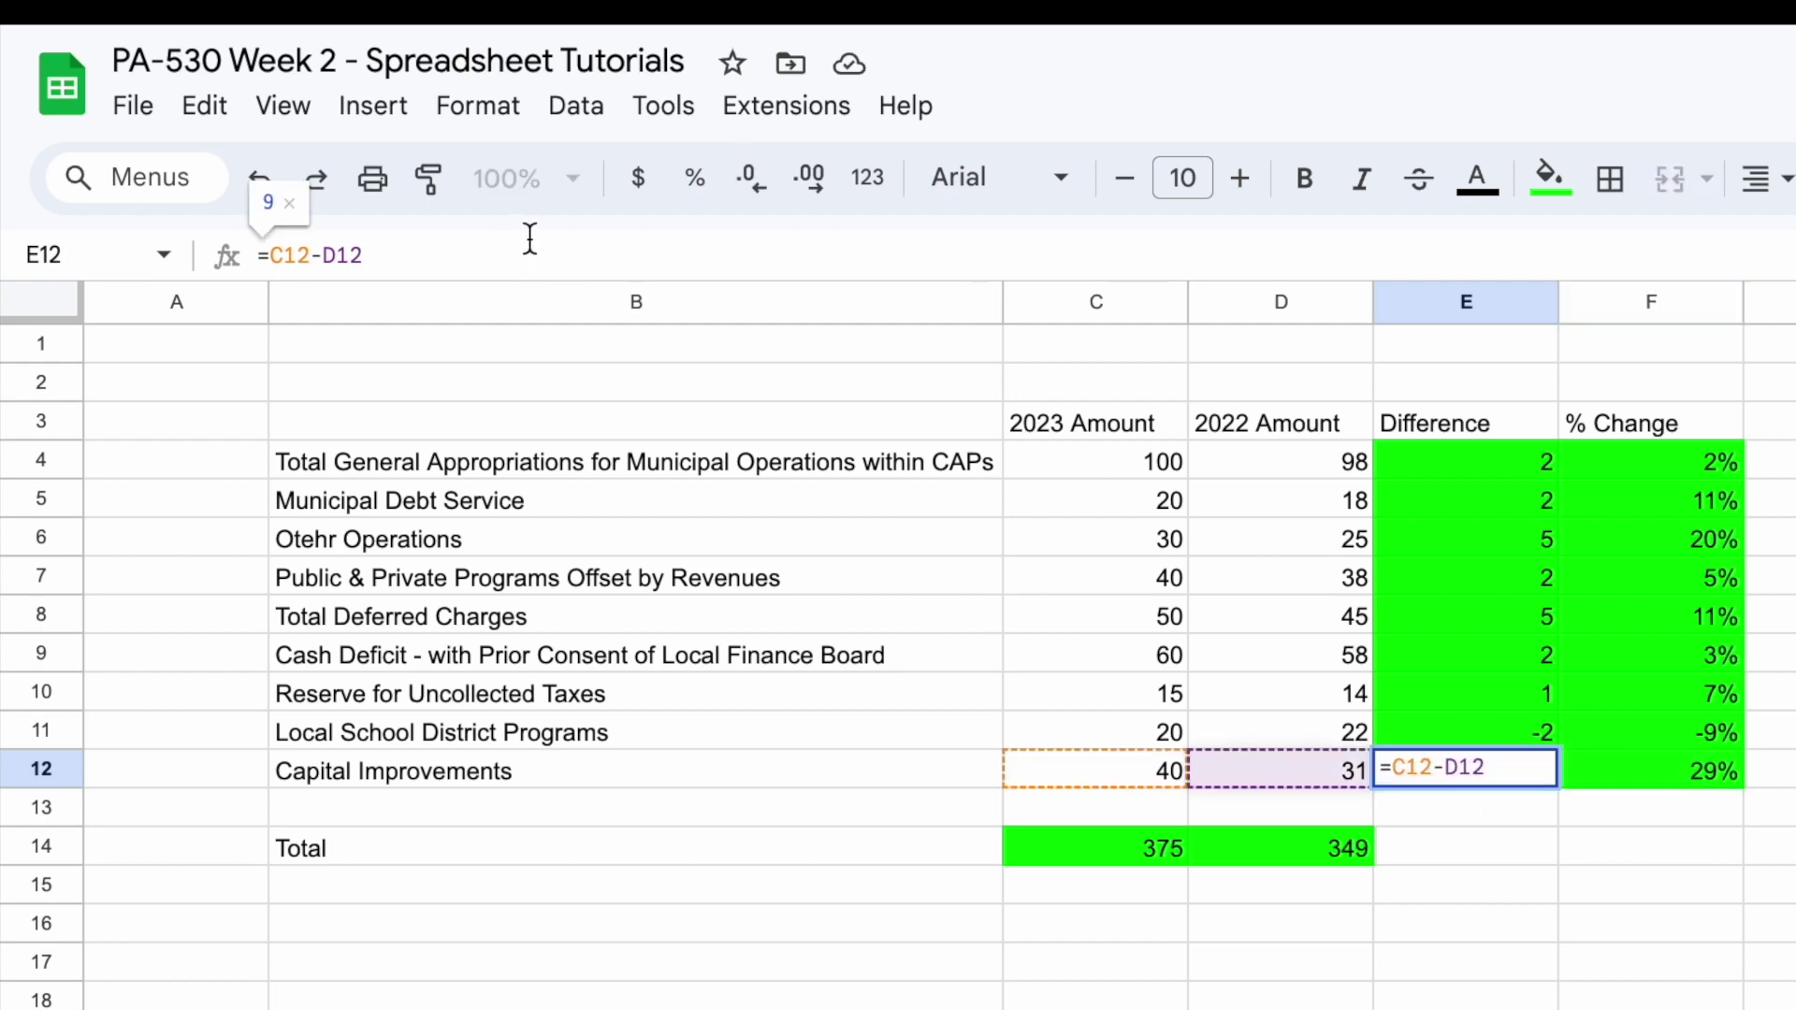
key(Return)
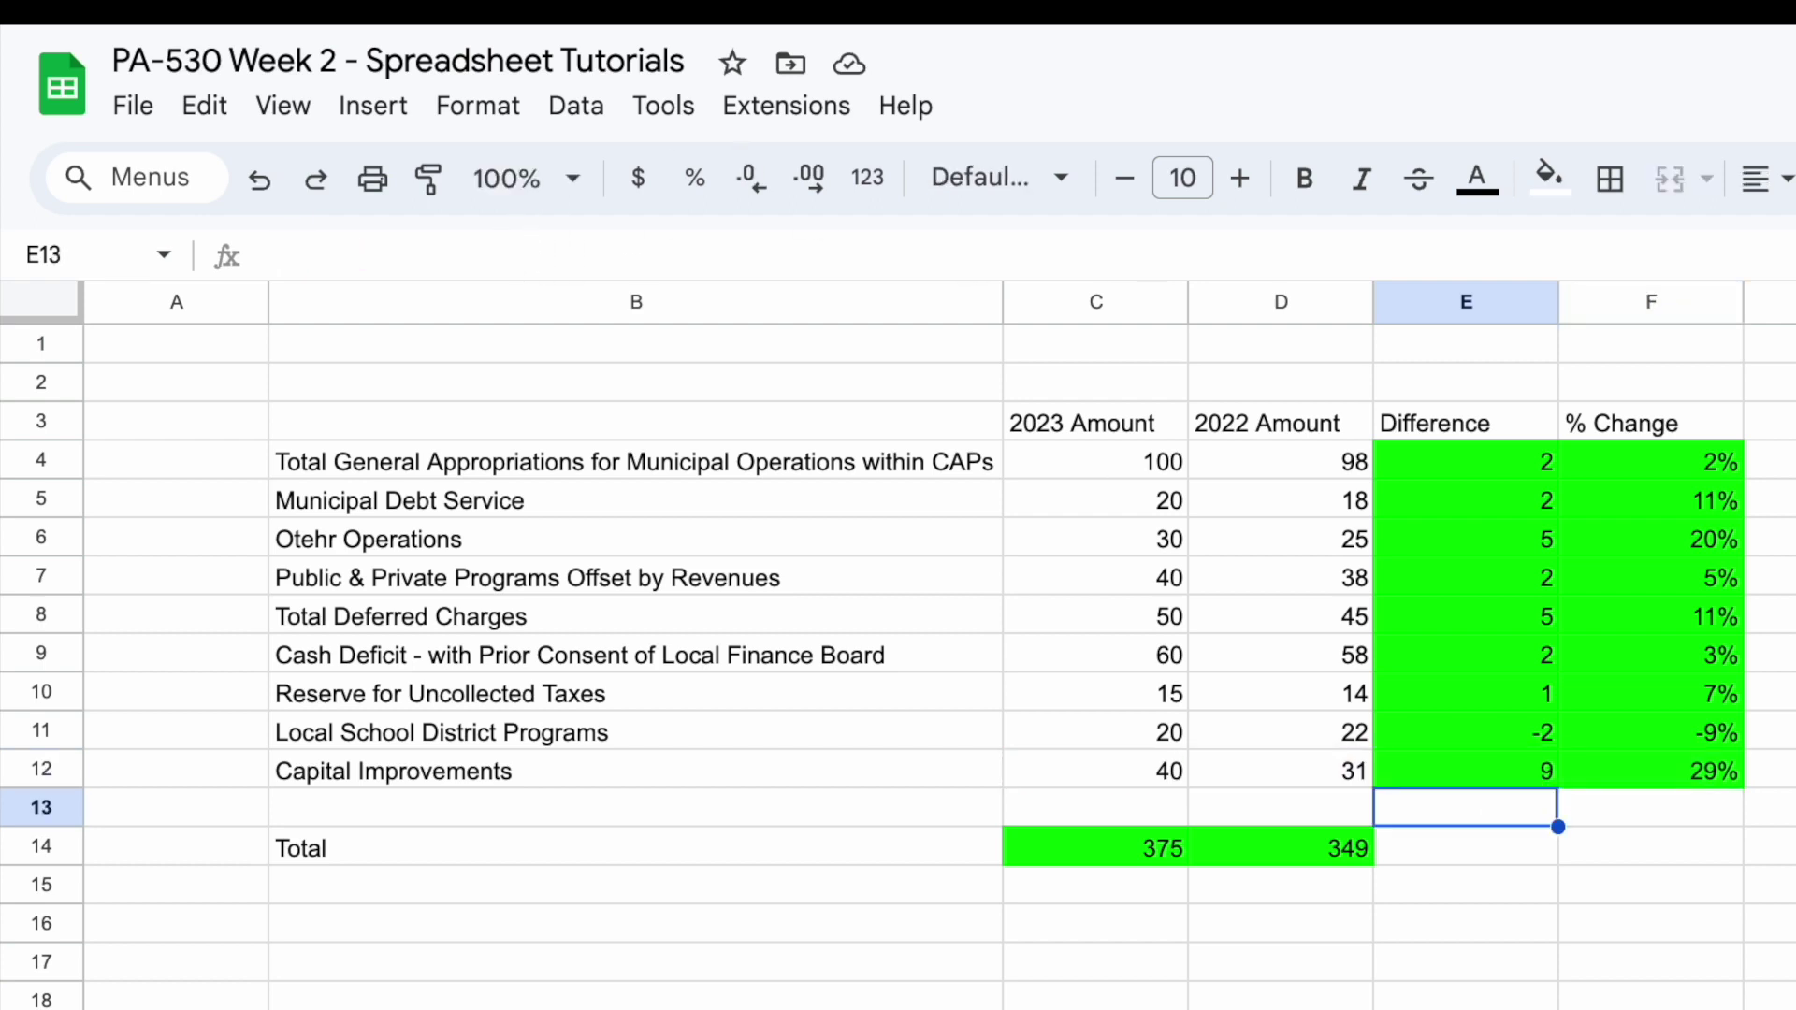
key(Up)
key(Right)
click(356, 258)
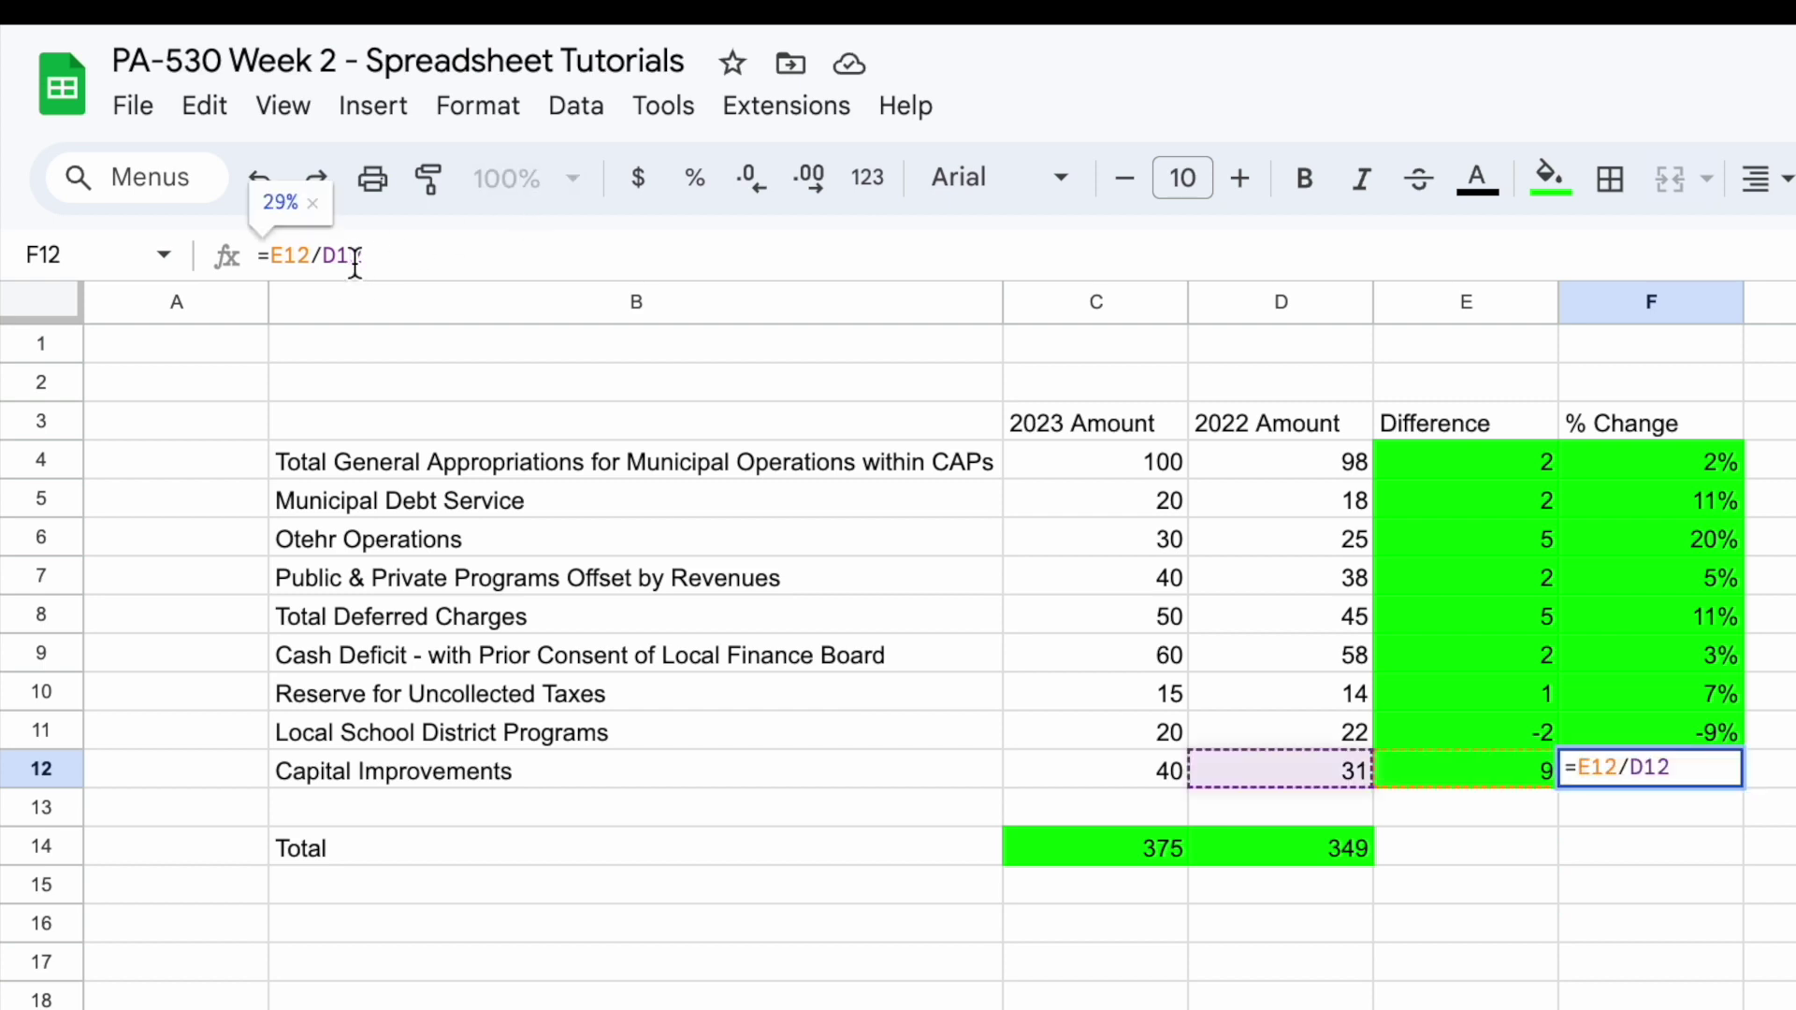
key(Return)
Copy the difference and percent change formulas from E12:F12 into E14:F14 of the Total row
key(Up)
key(Left)
key(shift+Right)
key(ctrl+c)
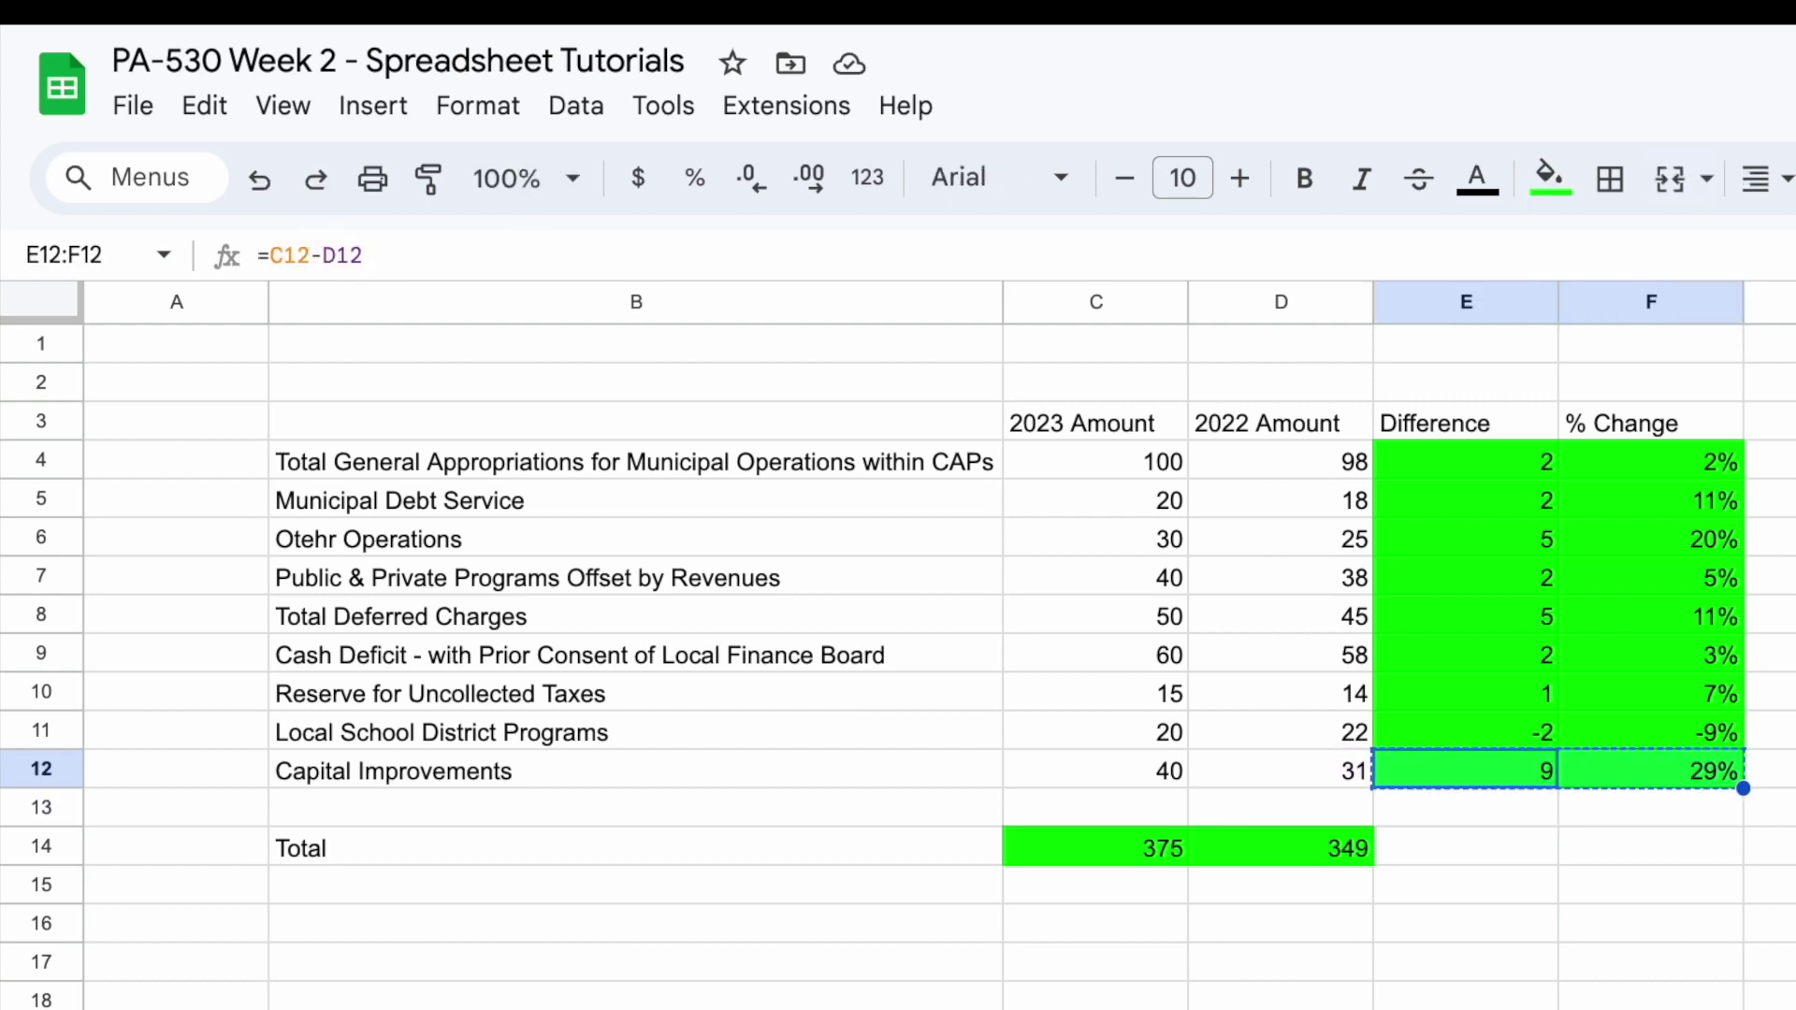
click(1478, 839)
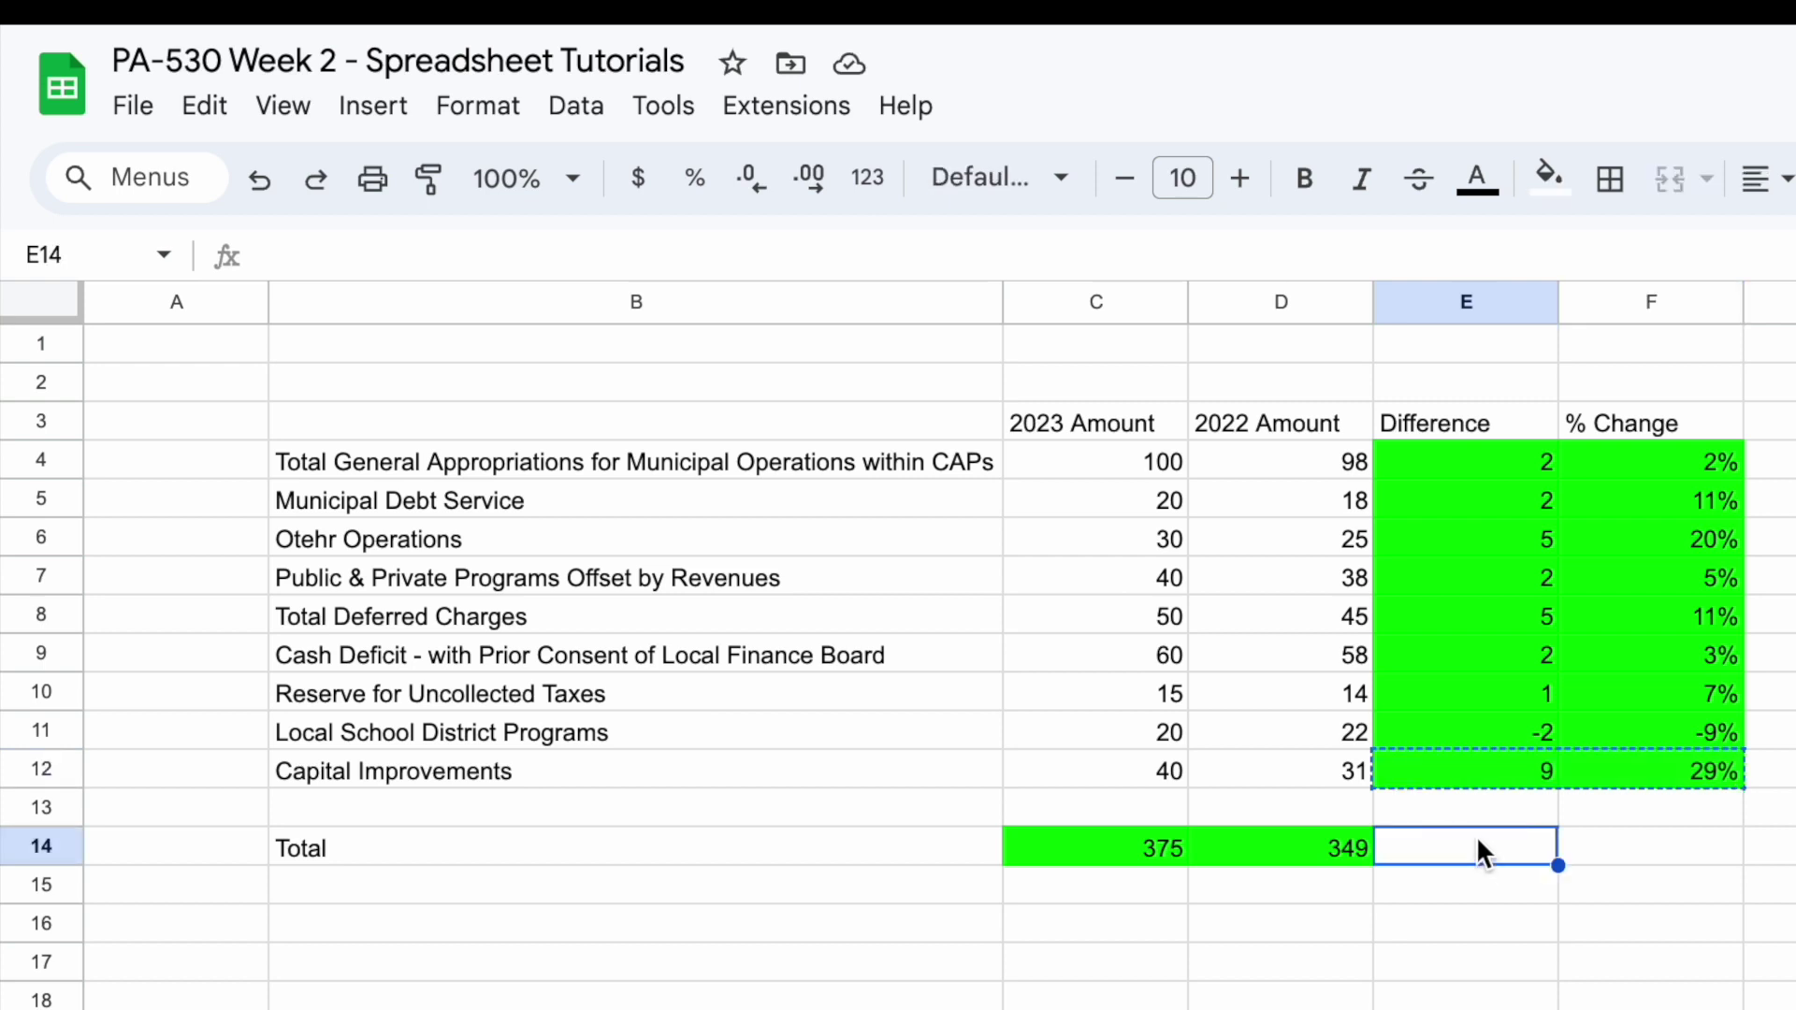
key(ctrl+v)
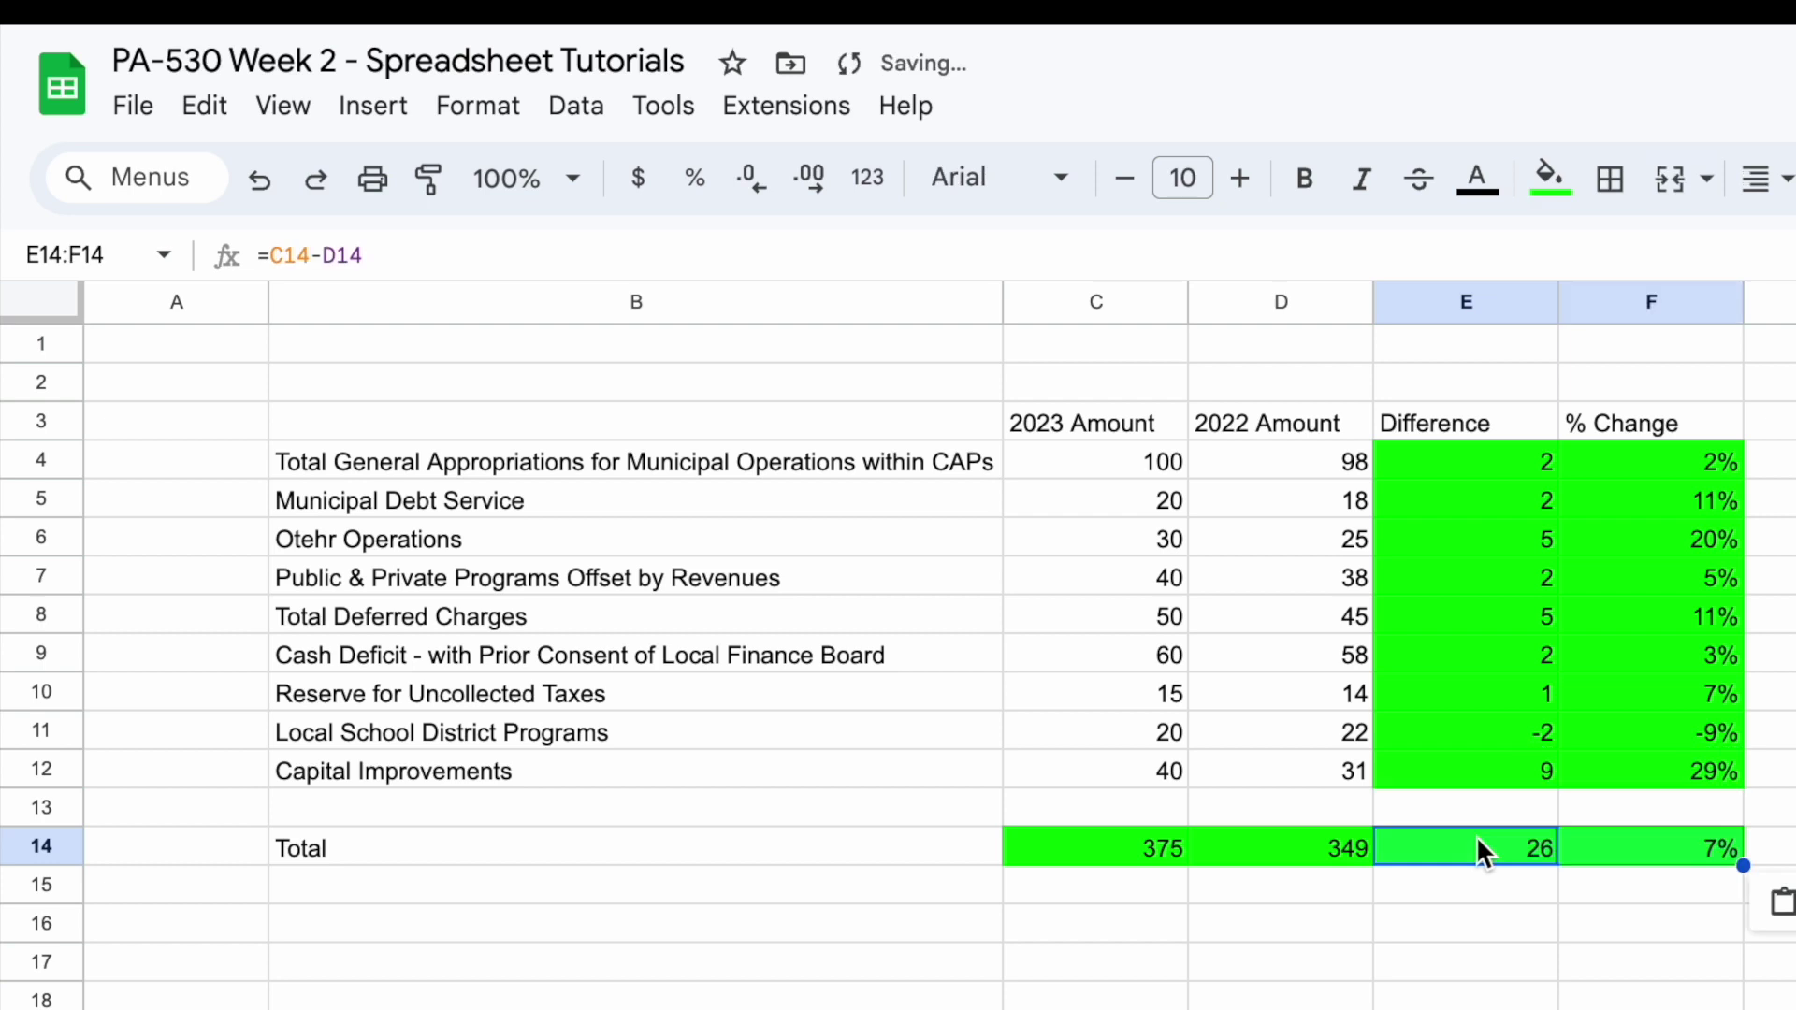
Review the Total row and the line items in B4:F12
click(1569, 890)
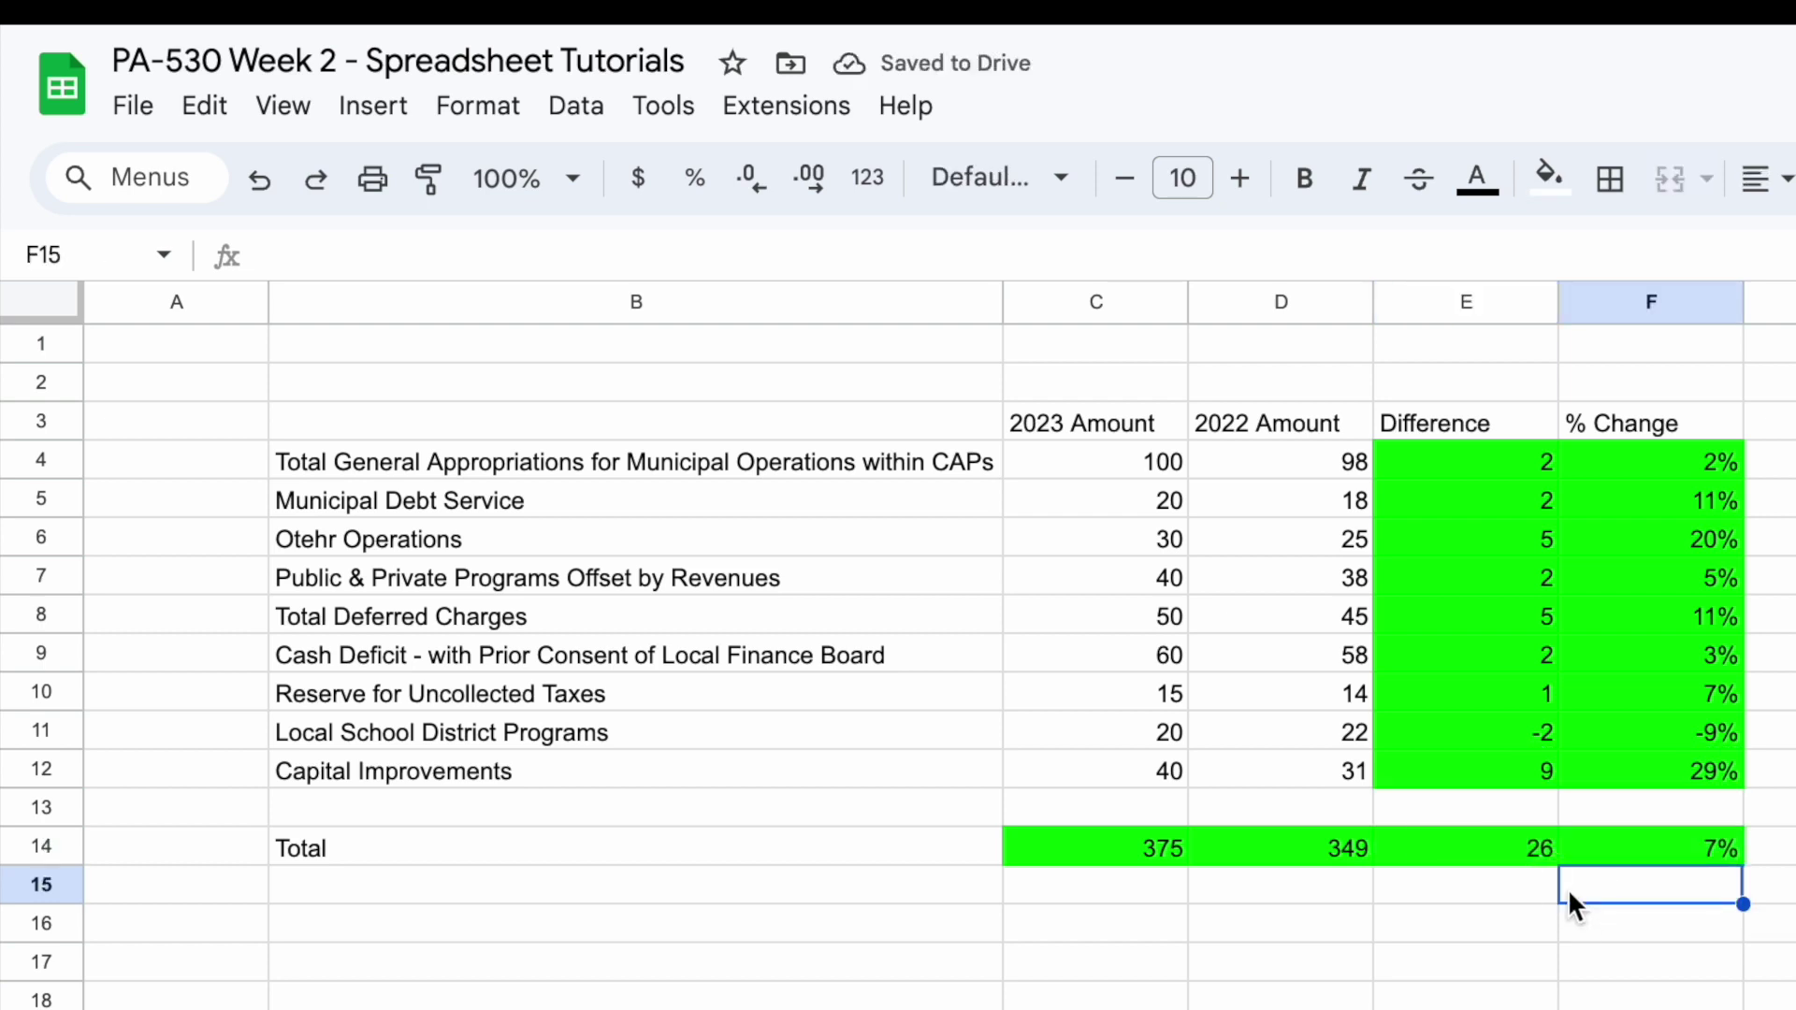
click(653, 848)
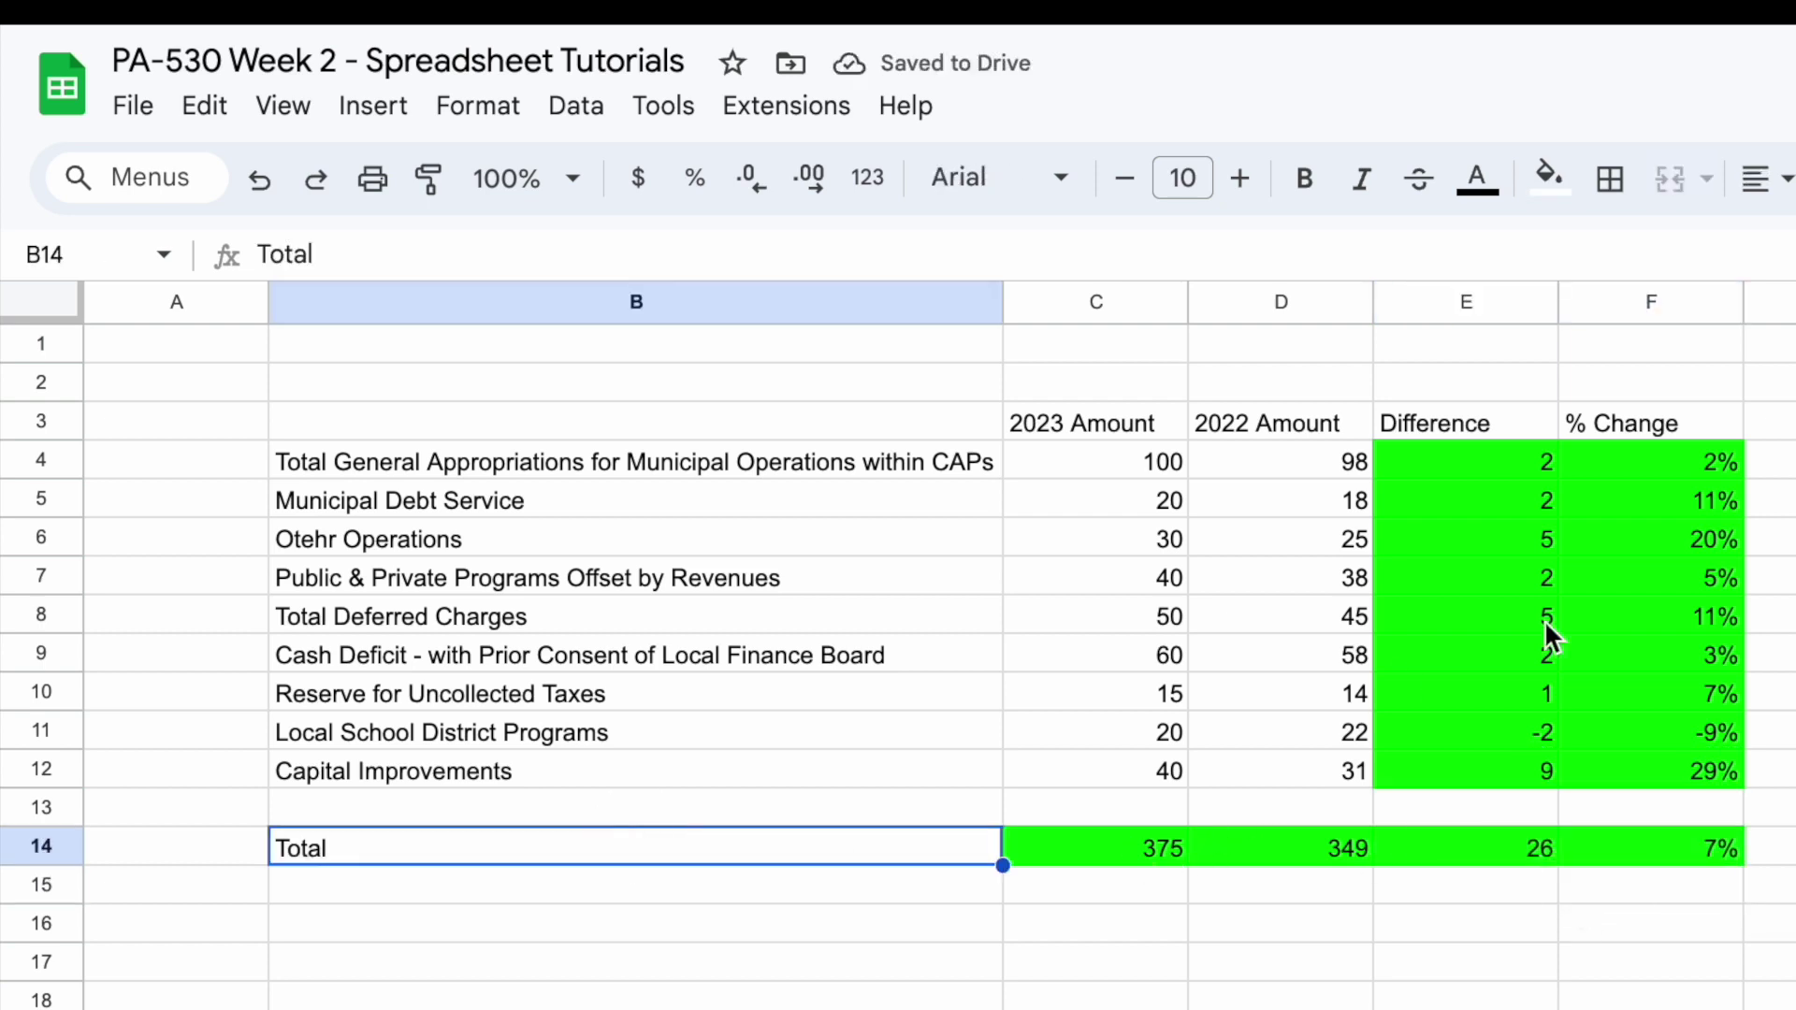
drag(750, 453, 1601, 781)
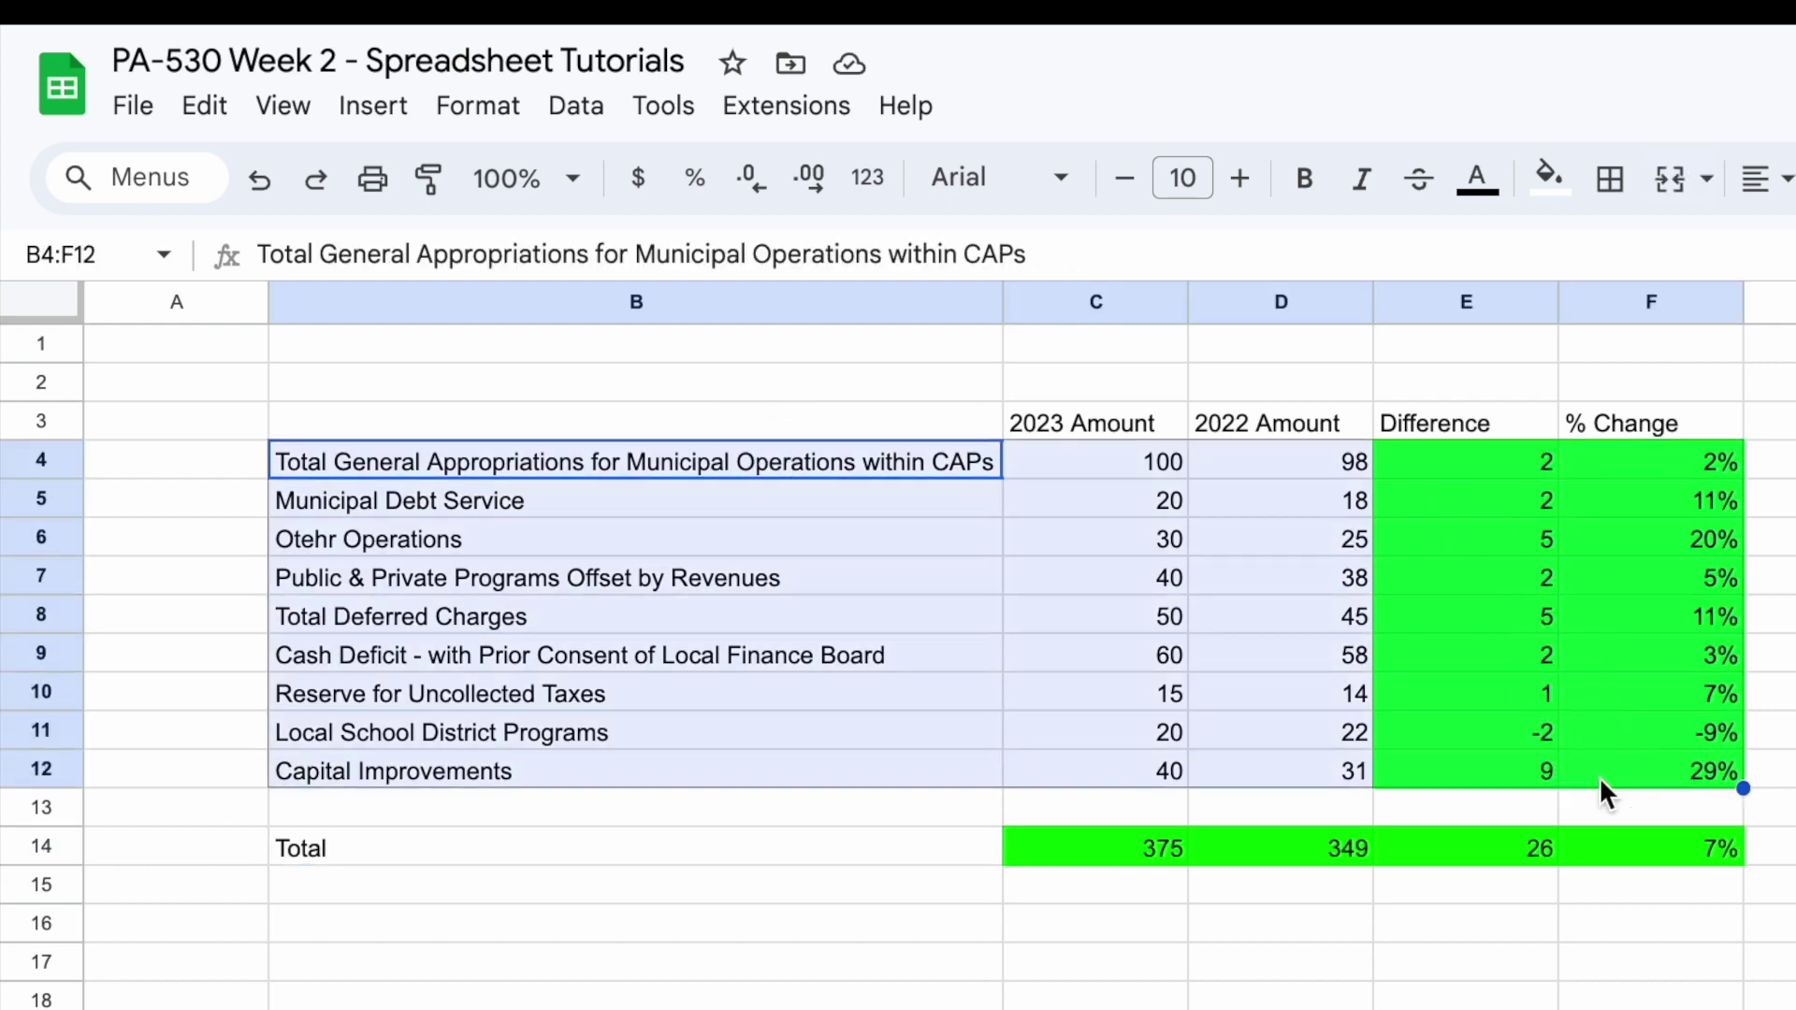